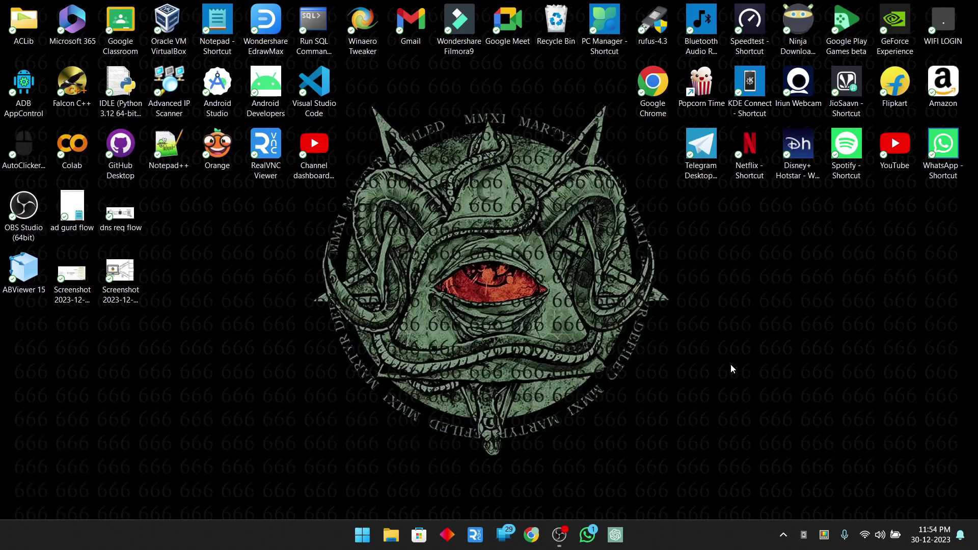
left_click(111, 282)
double_click(111, 282)
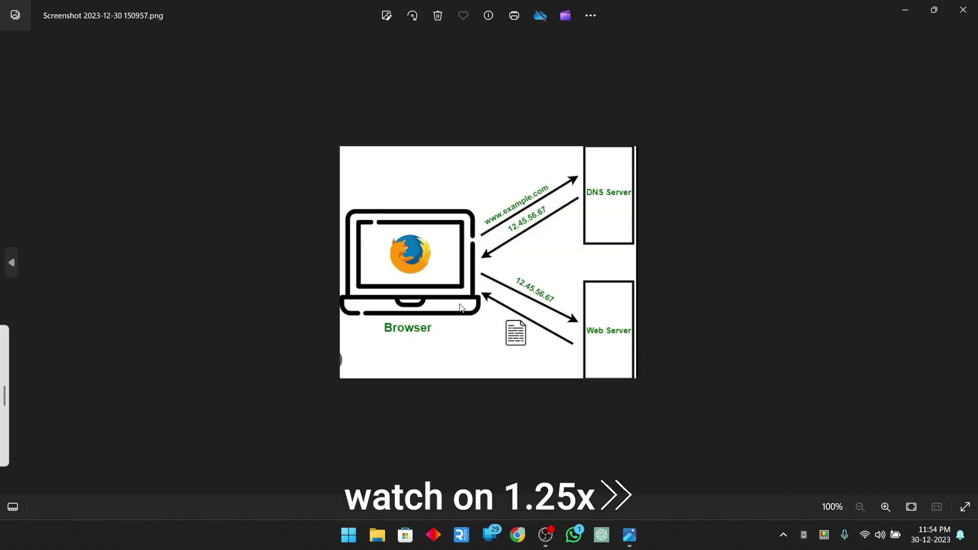
scroll(461, 257, "up", 1)
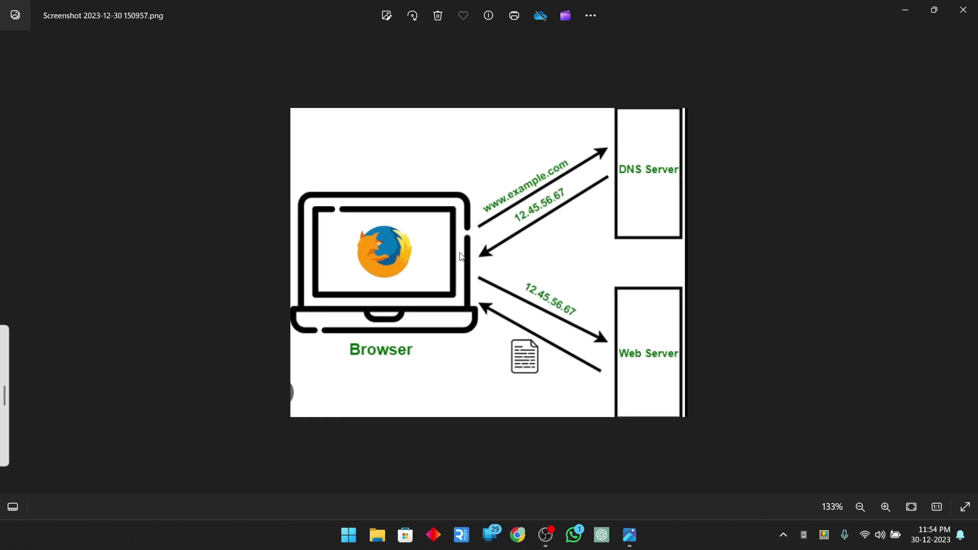
left_click(386, 16)
left_click(530, 56)
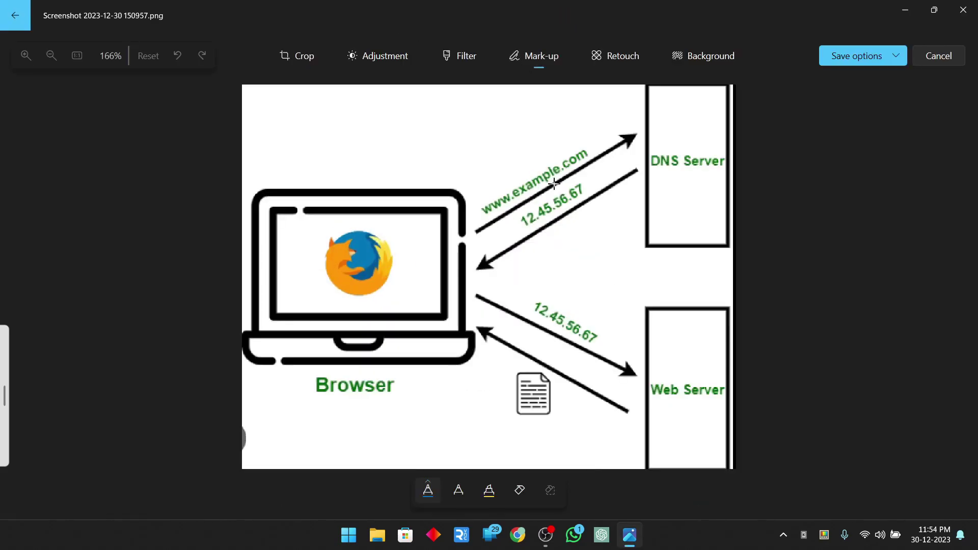
left_click_drag(284, 168, 474, 114)
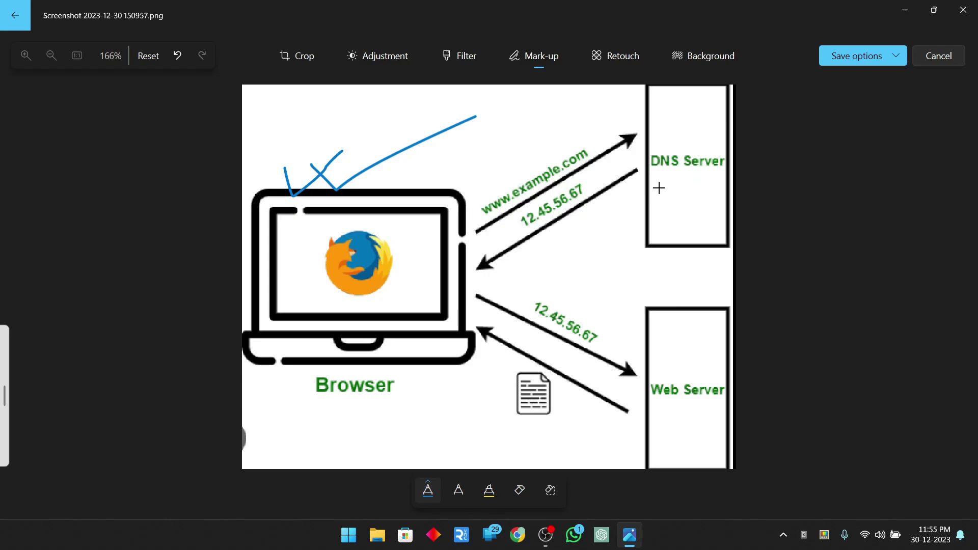
mouse_move(652, 186)
left_mouse_down()
mouse_move(704, 185)
mouse_move(718, 227)
mouse_move(651, 224)
mouse_move(647, 182)
left_mouse_up()
mouse_move(468, 200)
left_mouse_down()
mouse_move(474, 218)
mouse_move(507, 213)
mouse_move(601, 146)
mouse_move(468, 205)
left_mouse_up()
left_click_drag(490, 157, 488, 169)
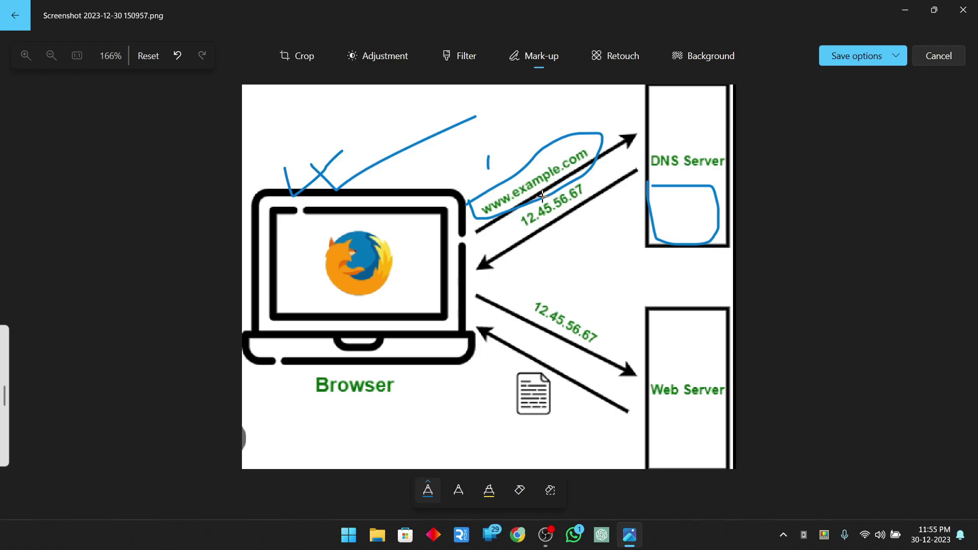
Draw pen loops around the 12.45.56.67 address and the Web Server label
mouse_move(518, 220)
left_mouse_down()
mouse_move(530, 245)
mouse_move(595, 182)
mouse_move(513, 213)
mouse_move(532, 242)
mouse_move(540, 237)
left_mouse_up()
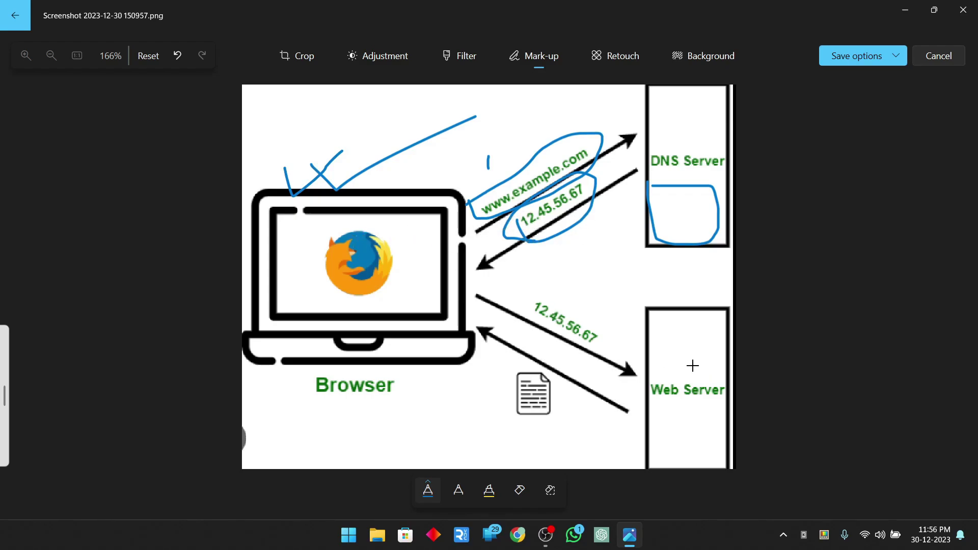
mouse_move(677, 364)
left_mouse_down()
mouse_move(697, 429)
mouse_move(679, 375)
mouse_move(661, 380)
left_mouse_up()
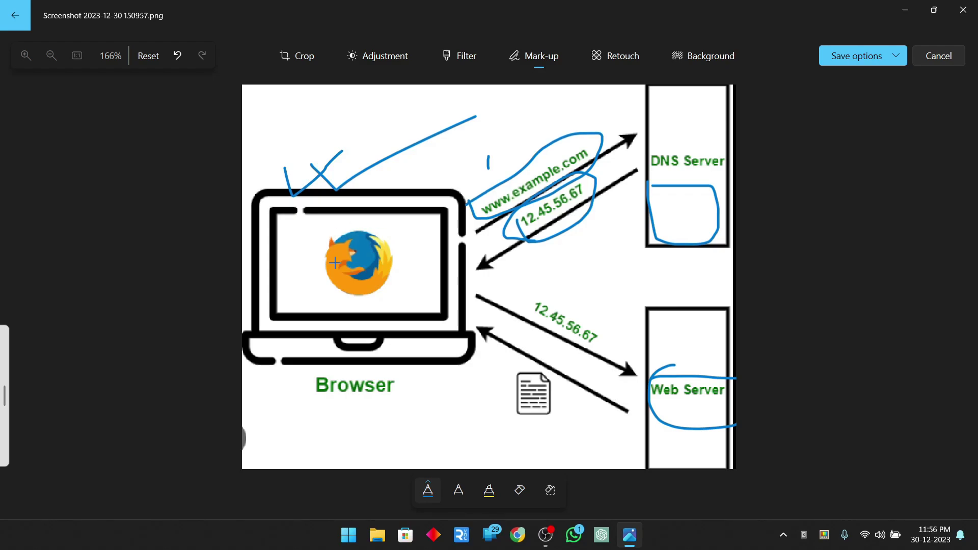
Draw a box between DNS and Web Server with arrows to and from the laptop
mouse_move(415, 274)
left_mouse_down()
mouse_move(632, 258)
mouse_move(620, 286)
left_mouse_up()
mouse_move(644, 256)
left_mouse_down()
mouse_move(652, 297)
mouse_move(733, 248)
mouse_move(670, 300)
mouse_move(651, 300)
left_mouse_up()
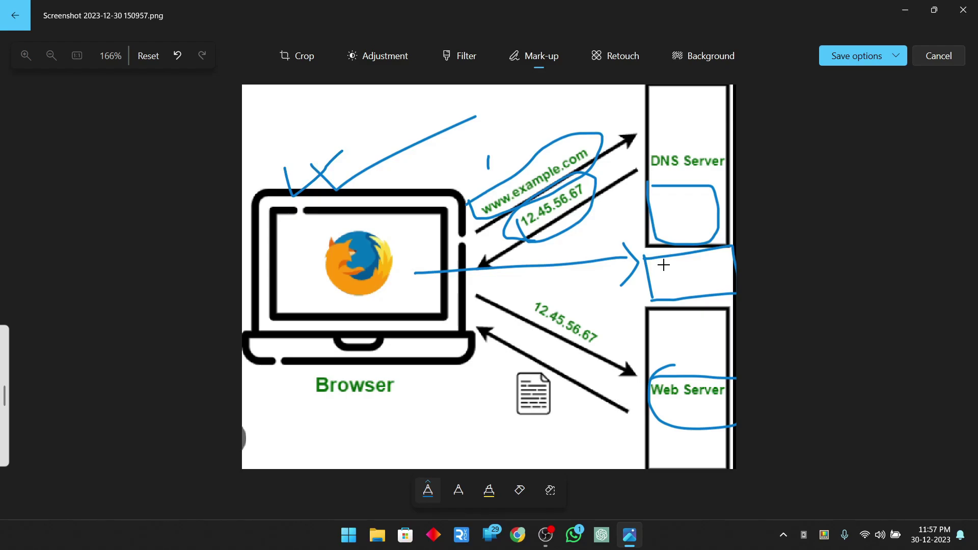
left_click_drag(656, 275, 432, 296)
mouse_move(440, 282)
left_mouse_down()
mouse_move(421, 291)
mouse_move(442, 306)
left_mouse_up()
Sketch four content lines and two small boxes on the laptop screen
left_click_drag(281, 226, 323, 228)
left_click_drag(283, 242, 330, 244)
left_click_drag(284, 266, 347, 271)
left_click_drag(288, 291, 369, 290)
mouse_move(391, 224)
left_mouse_down()
mouse_move(392, 246)
mouse_move(427, 232)
mouse_move(391, 227)
mouse_move(425, 272)
mouse_move(398, 256)
left_mouse_up()
mouse_move(393, 294)
left_mouse_down()
mouse_move(397, 308)
mouse_move(423, 290)
mouse_move(391, 288)
left_mouse_up()
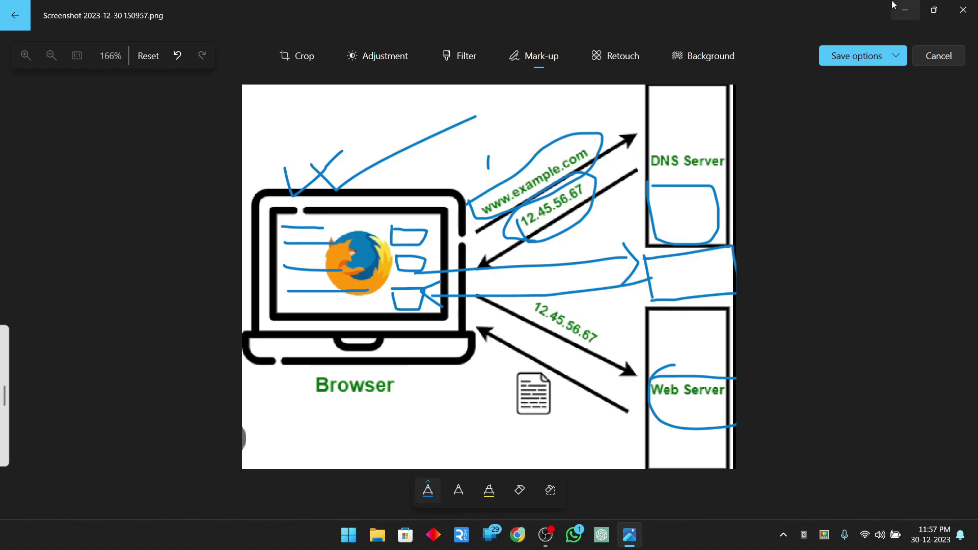
left_click(964, 10)
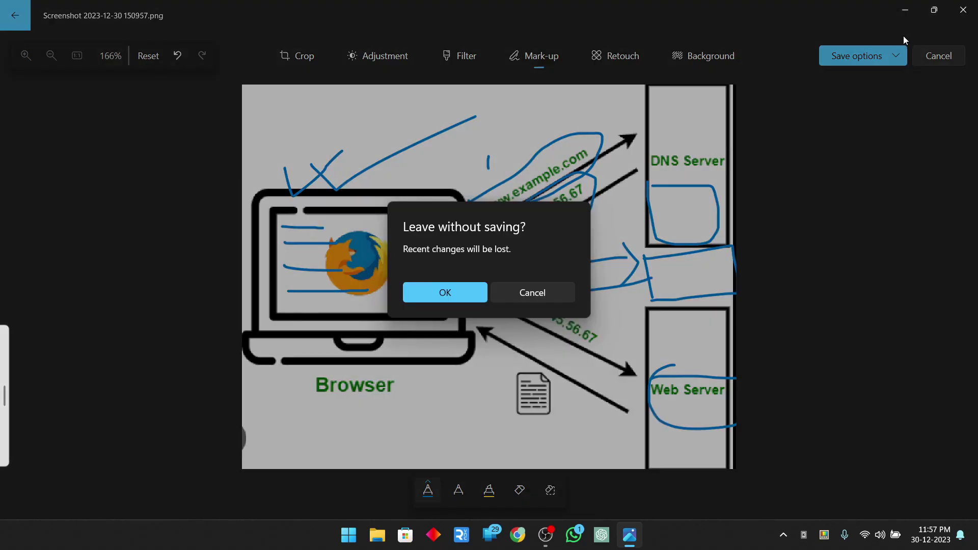
left_click(454, 295)
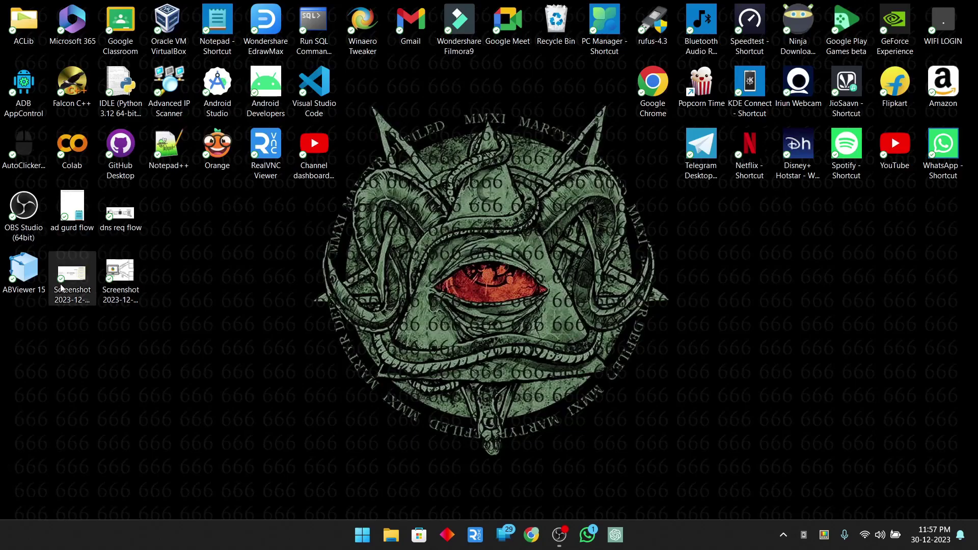
double_click(61, 283)
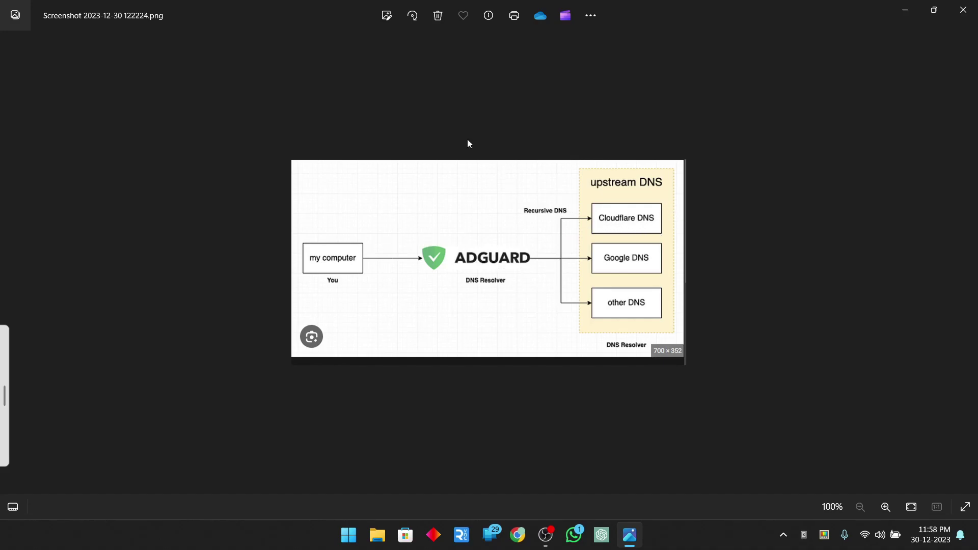
In Mark-up, draw arrows from Cloudflare DNS to my computer and from my computer to a box
left_click(387, 16)
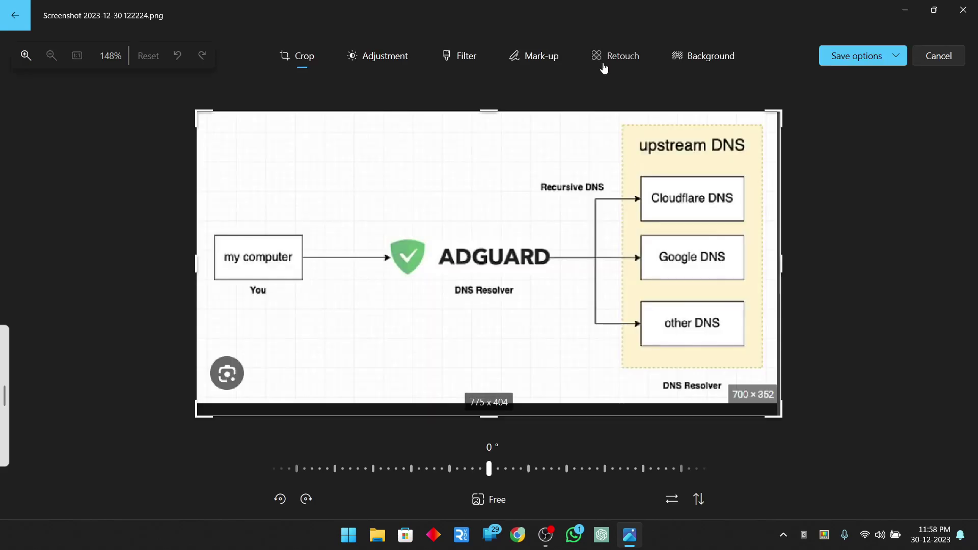
left_click(536, 56)
left_click_drag(656, 150, 259, 234)
mouse_move(261, 191)
left_mouse_down()
mouse_move(250, 236)
mouse_move(294, 233)
left_mouse_up()
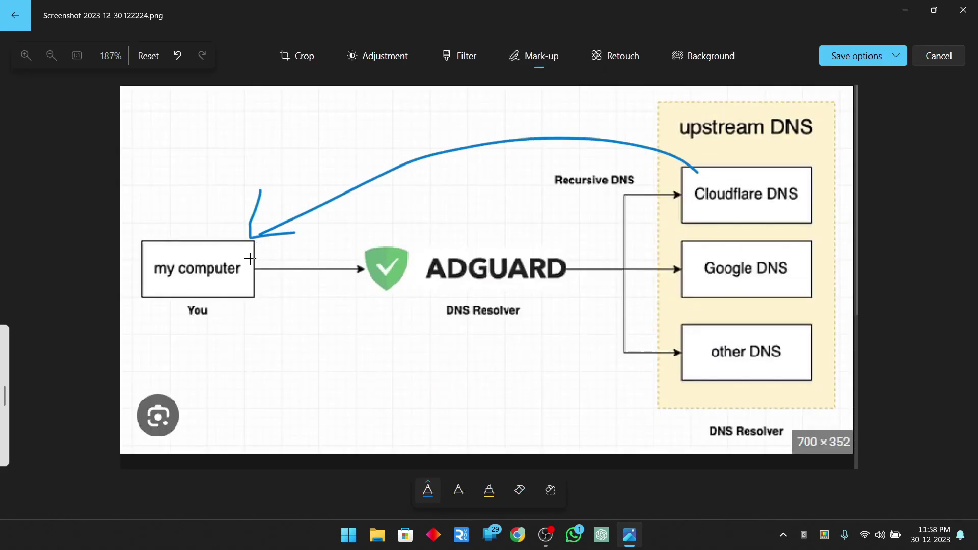
mouse_move(251, 289)
left_mouse_down()
mouse_move(334, 375)
mouse_move(339, 389)
mouse_move(317, 393)
mouse_move(413, 372)
mouse_move(349, 383)
mouse_move(246, 313)
mouse_move(230, 319)
mouse_move(265, 314)
left_mouse_up()
mouse_move(191, 181)
left_mouse_down()
mouse_move(187, 214)
mouse_move(216, 189)
mouse_move(191, 181)
mouse_move(206, 206)
mouse_move(271, 247)
mouse_move(332, 251)
mouse_move(358, 317)
mouse_move(625, 301)
mouse_move(450, 228)
mouse_move(355, 231)
left_mouse_up()
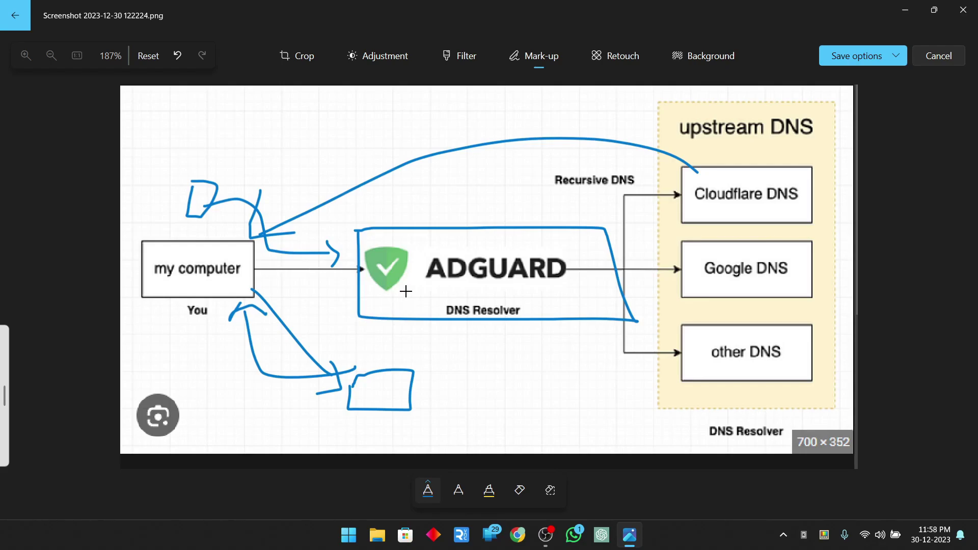
Add an arrow from ADGUARD back toward my computer and a box outline at top left
mouse_move(403, 291)
left_mouse_down()
mouse_move(332, 306)
mouse_move(313, 290)
mouse_move(317, 312)
mouse_move(356, 338)
mouse_move(360, 322)
mouse_move(391, 324)
mouse_move(398, 340)
mouse_move(432, 348)
mouse_move(440, 325)
left_mouse_up()
left_click(415, 339)
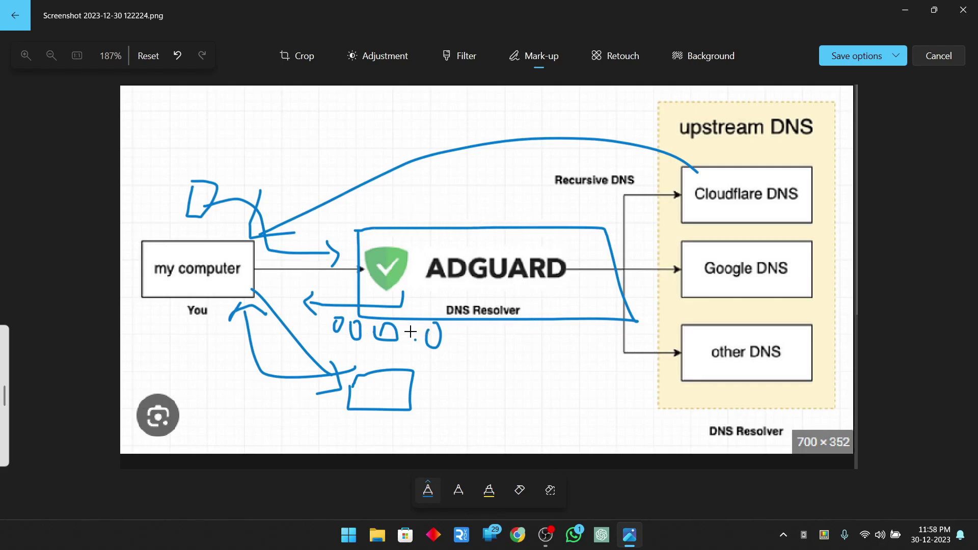
mouse_move(156, 121)
left_mouse_down()
mouse_move(144, 153)
mouse_move(194, 123)
mouse_move(156, 121)
mouse_move(176, 126)
mouse_move(166, 141)
mouse_move(186, 125)
mouse_move(179, 139)
left_mouse_up()
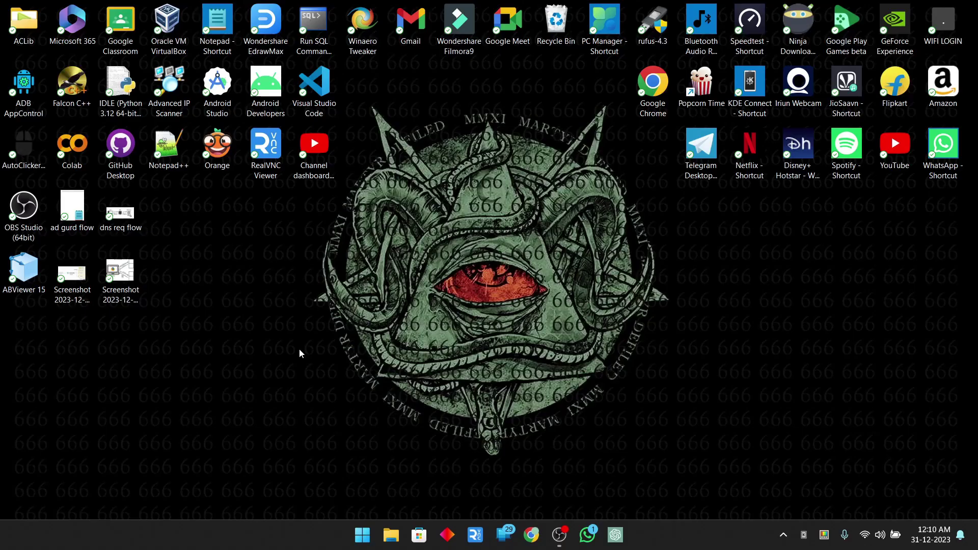
Launch Command Prompt and run nslookup
left_click(362, 533)
type("command Prompt")
key("Return")
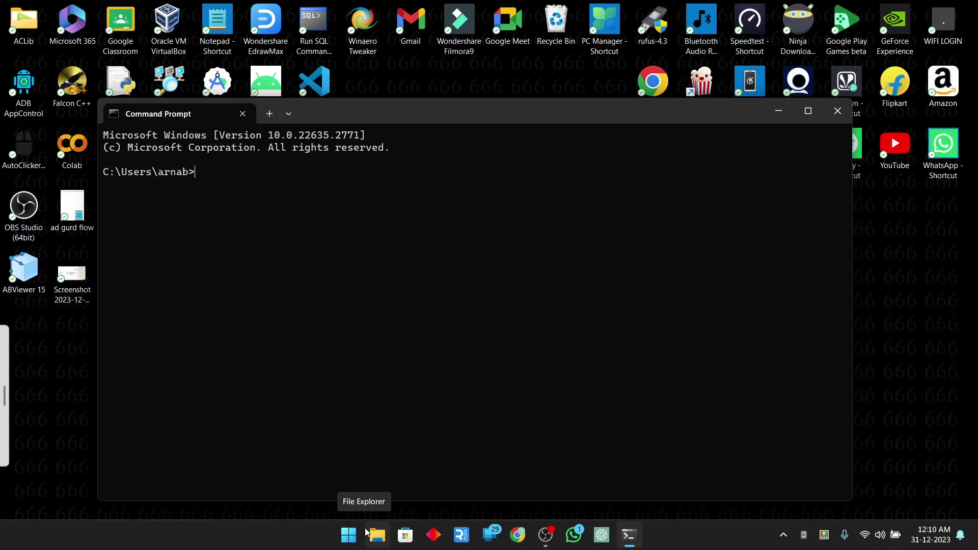
type("nslookup")
key("Return")
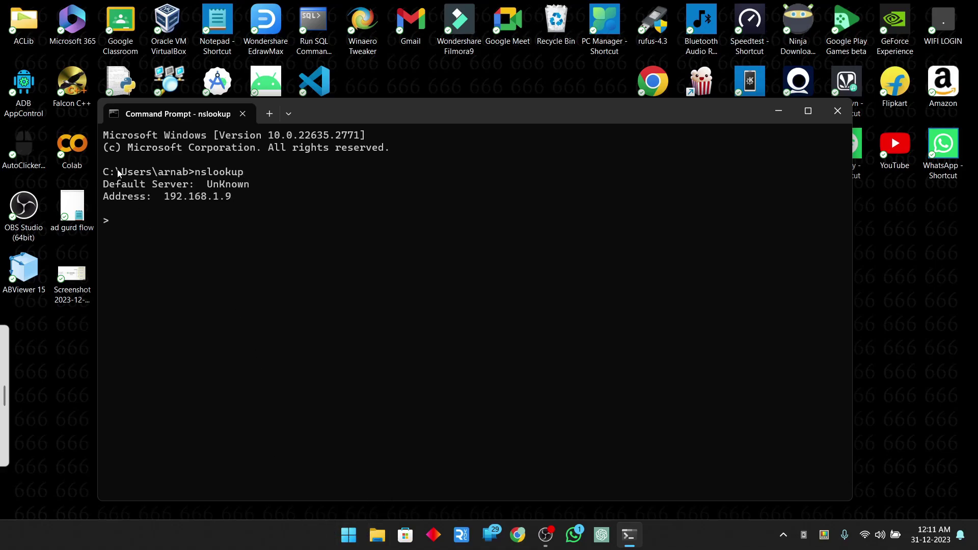
Highlight the UnKnown default server and its address 192.168.1.9, then close the prompt
mouse_move(204, 186)
left_mouse_down()
mouse_move(250, 188)
mouse_move(219, 186)
left_mouse_up()
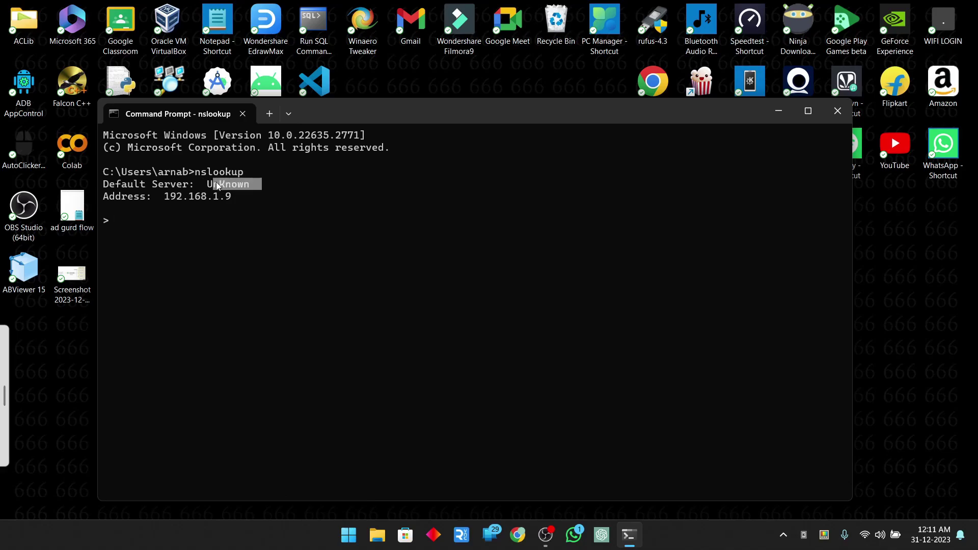
mouse_move(150, 198)
left_mouse_down()
mouse_move(238, 199)
mouse_move(164, 199)
left_mouse_up()
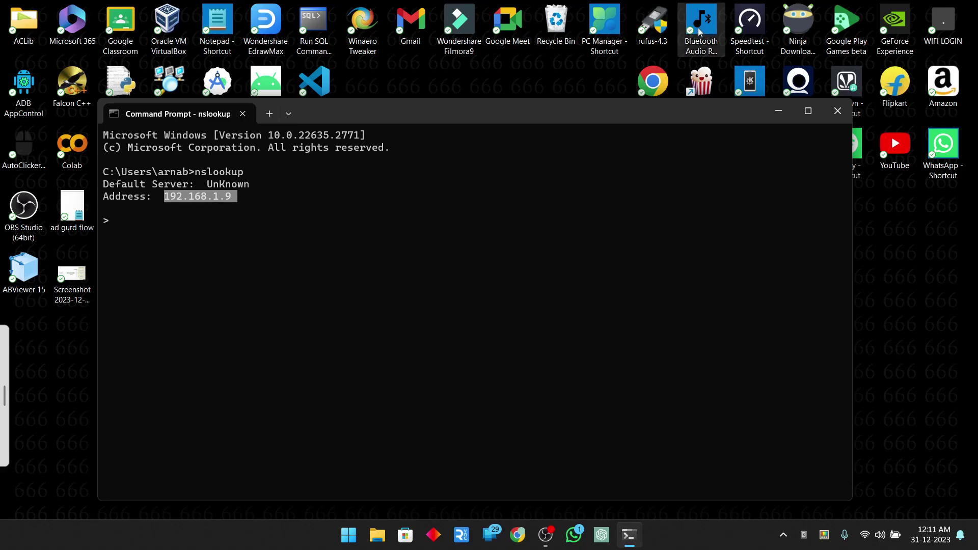
key("alt+F4")
Connect RealVNC to 'ethernet ip', open a maximized LXTerminal, and run dig time.google.com
left_click(475, 534)
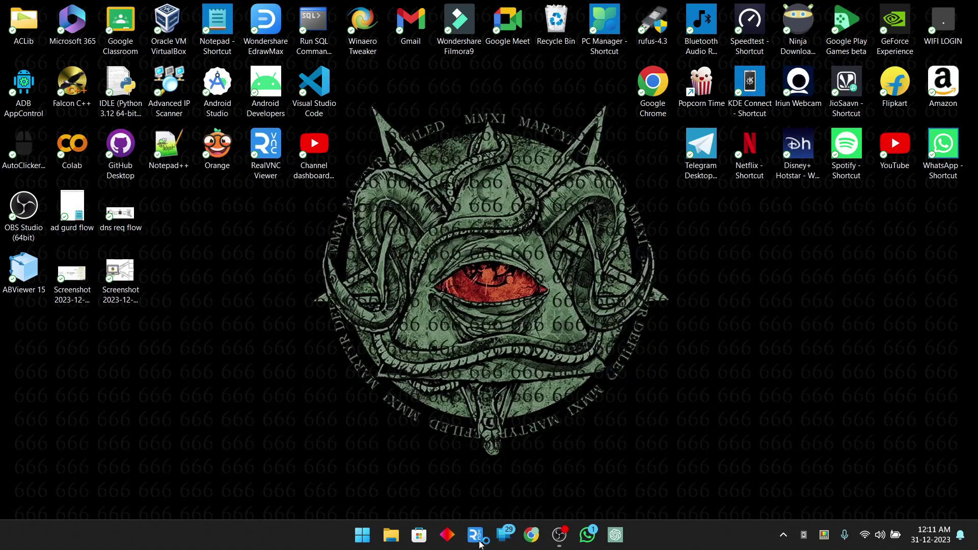
double_click(447, 247)
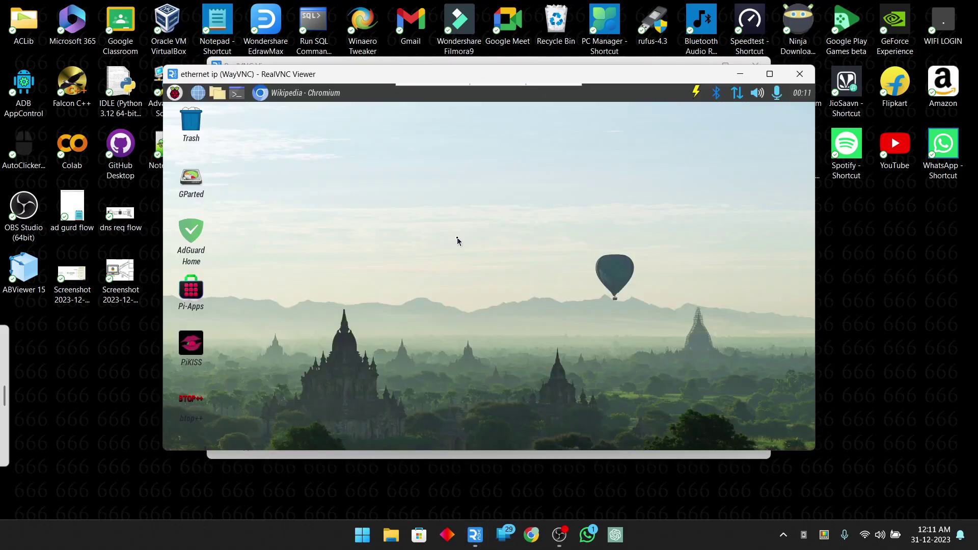
left_click(226, 94)
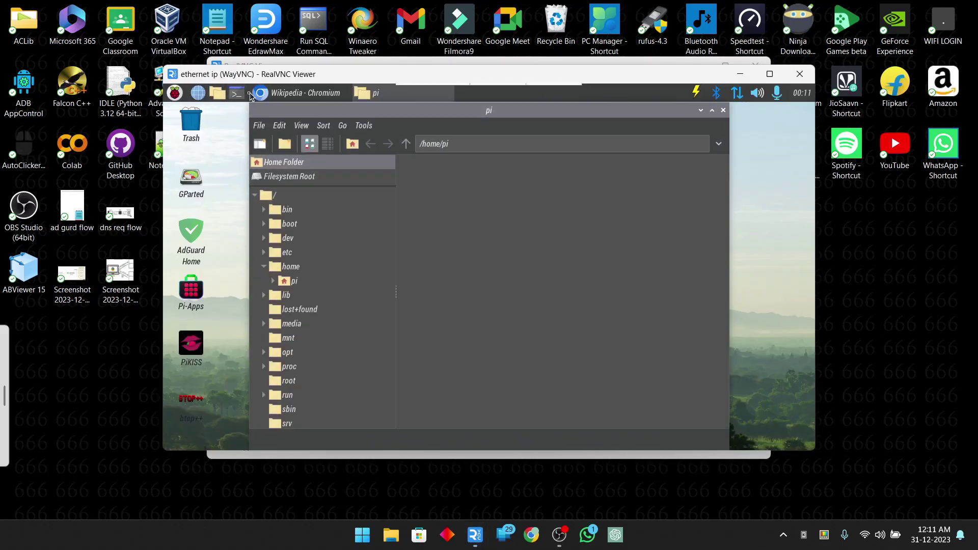
left_click(237, 93)
left_click(639, 164)
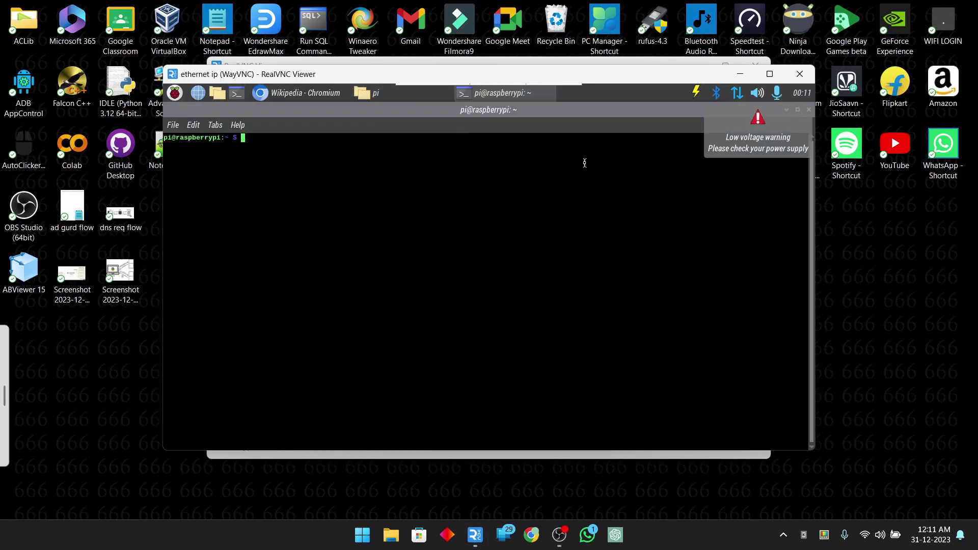
type("dig time.google.com")
key("Return")
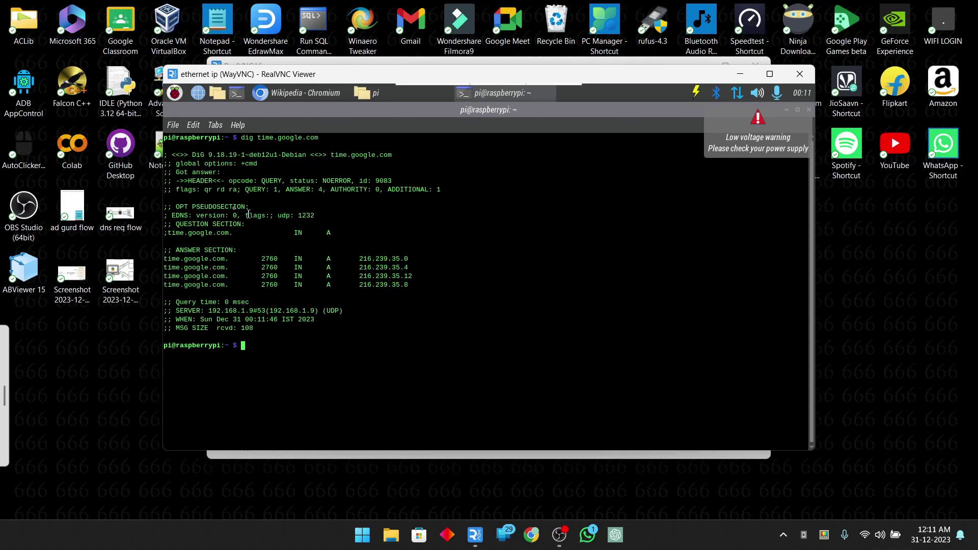
Highlight the ANSWER SECTION, the 216.239.35.0 record and server 192.168.1.9, then open Chromium
left_click_drag(169, 249, 239, 250)
left_click_drag(353, 258, 414, 259)
left_click_drag(223, 259, 184, 259)
mouse_move(359, 259)
left_mouse_down()
mouse_move(409, 259)
mouse_move(356, 255)
left_mouse_up()
key("ctrl+c")
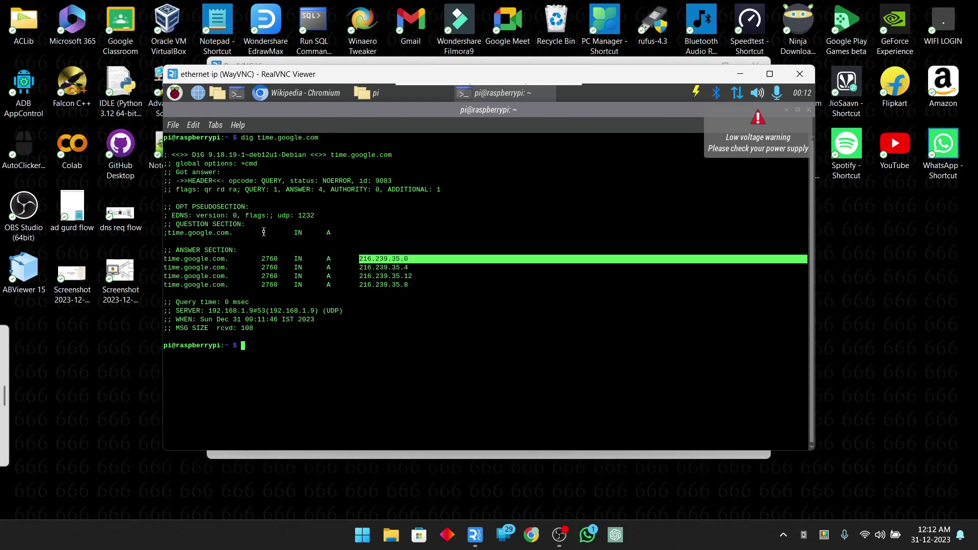
mouse_move(209, 311)
left_mouse_down()
mouse_move(254, 311)
mouse_move(213, 310)
left_mouse_up()
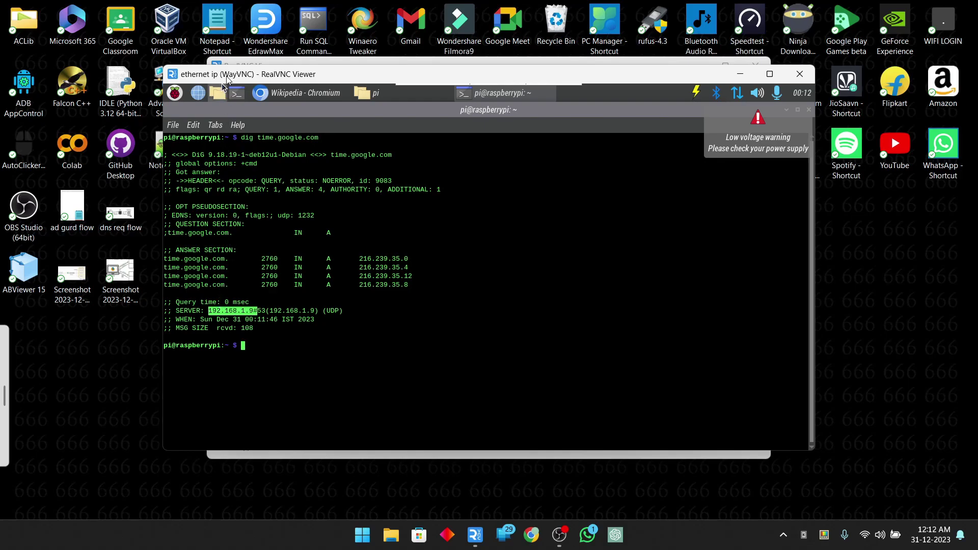
left_click(197, 93)
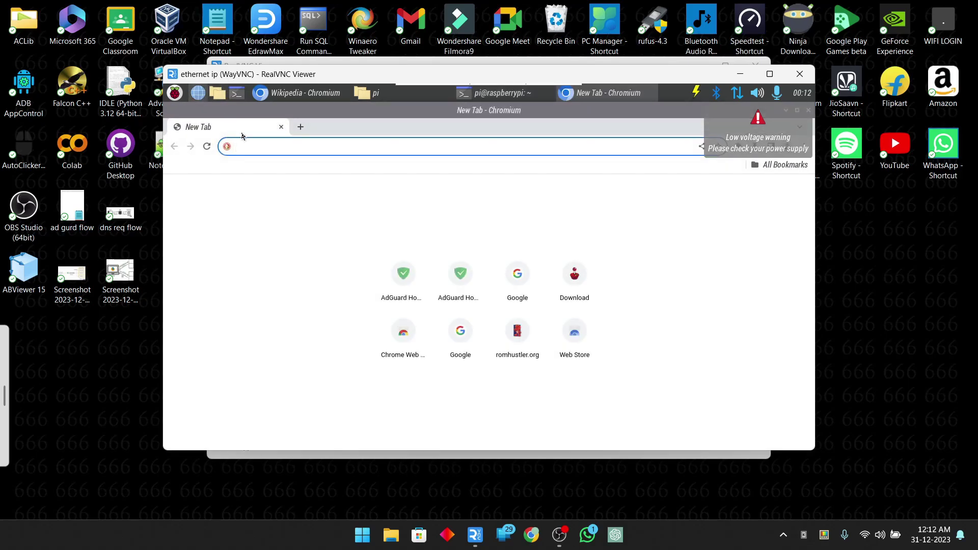
Copy 216.239.35.0 from the terminal and load it in Chromium, reaching Google
left_click(456, 96)
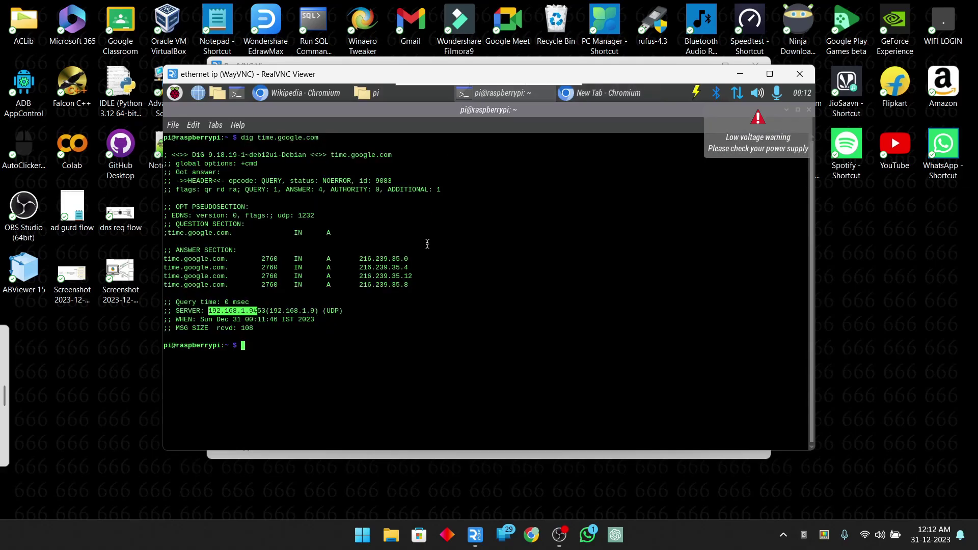
left_click_drag(418, 259, 363, 259)
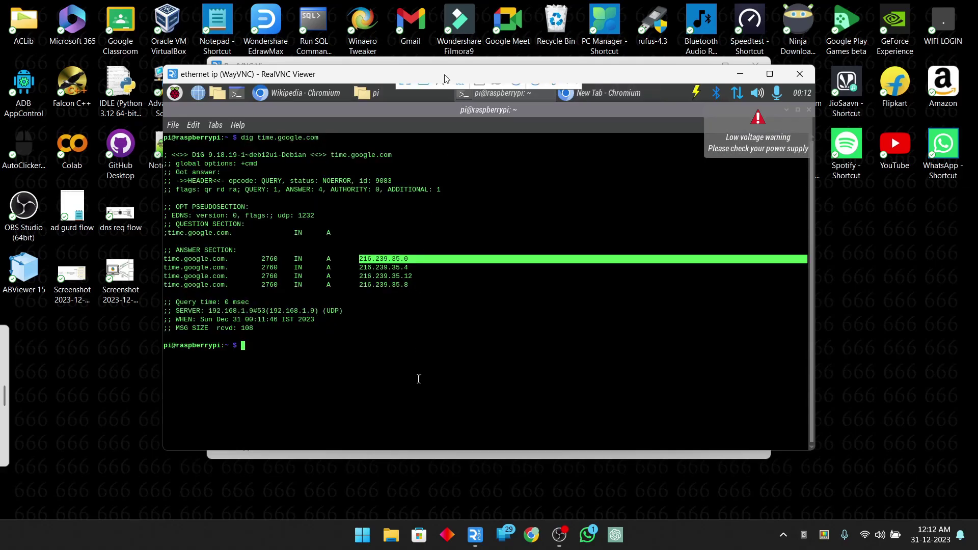
left_click(606, 93)
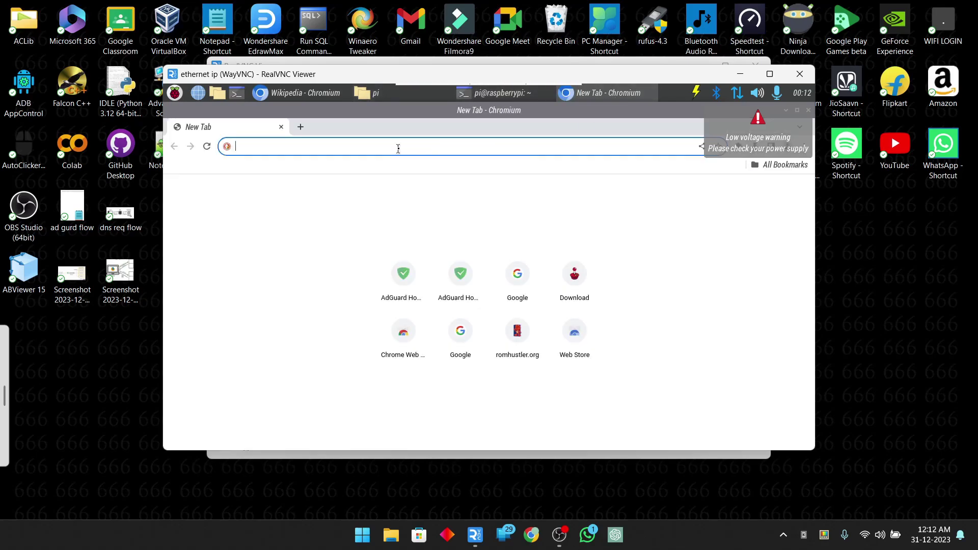
middle_click(398, 148)
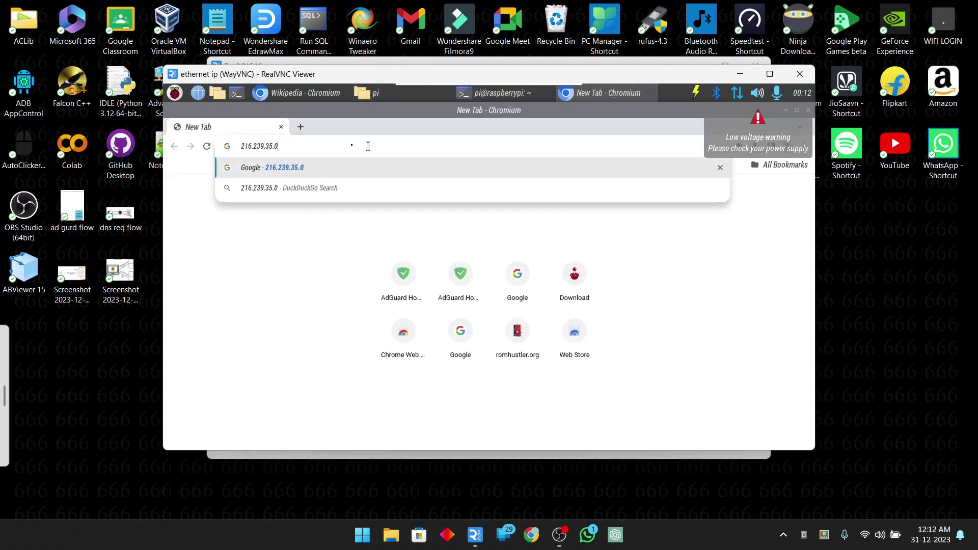
key("Return")
left_click_drag(268, 145, 236, 146)
Search Google for 'kali linux'
left_click(404, 257)
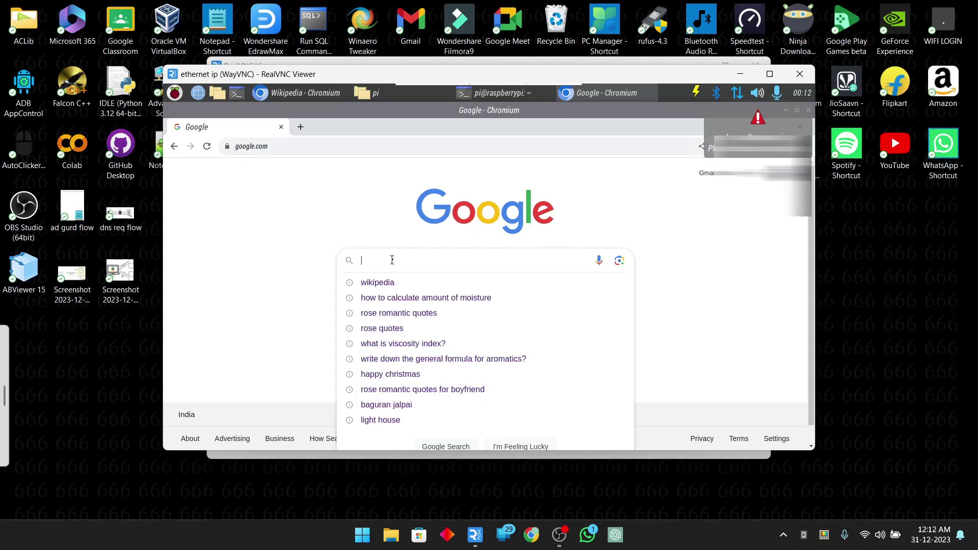
type("kali linux")
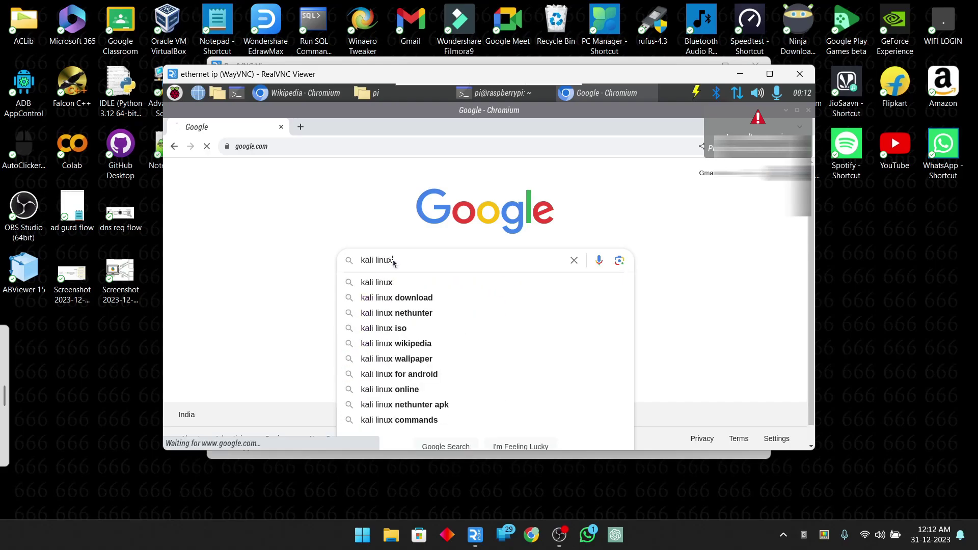
key("Return")
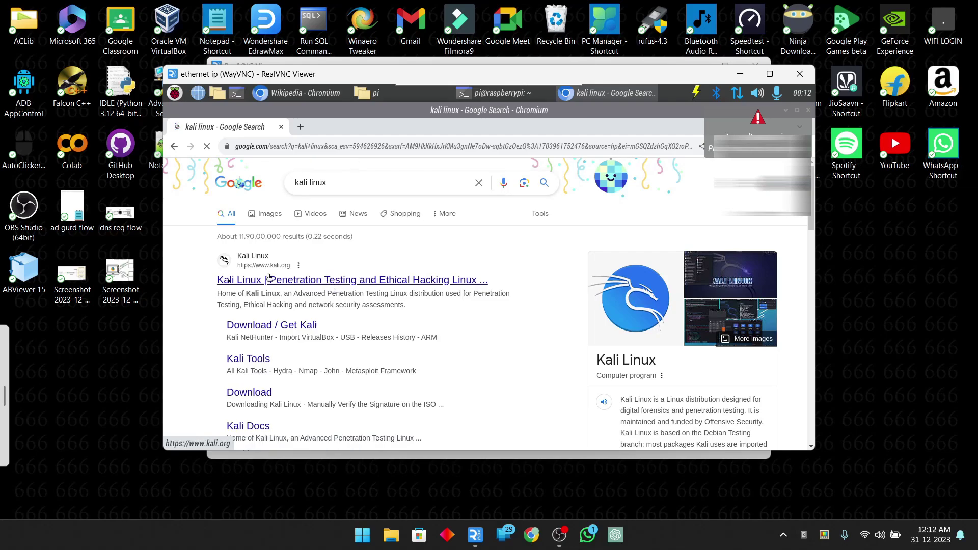
scroll(349, 206, "down", 5)
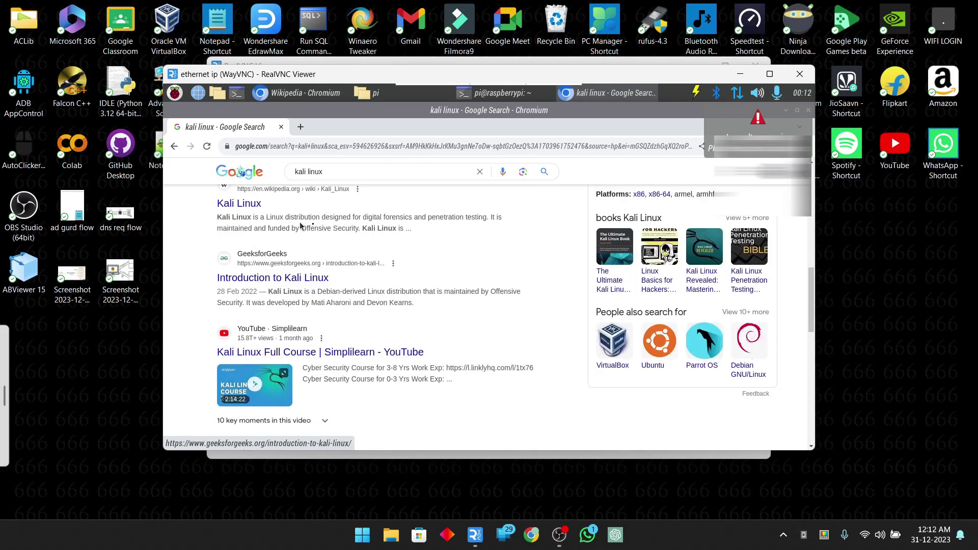
scroll(315, 227, "up", 5)
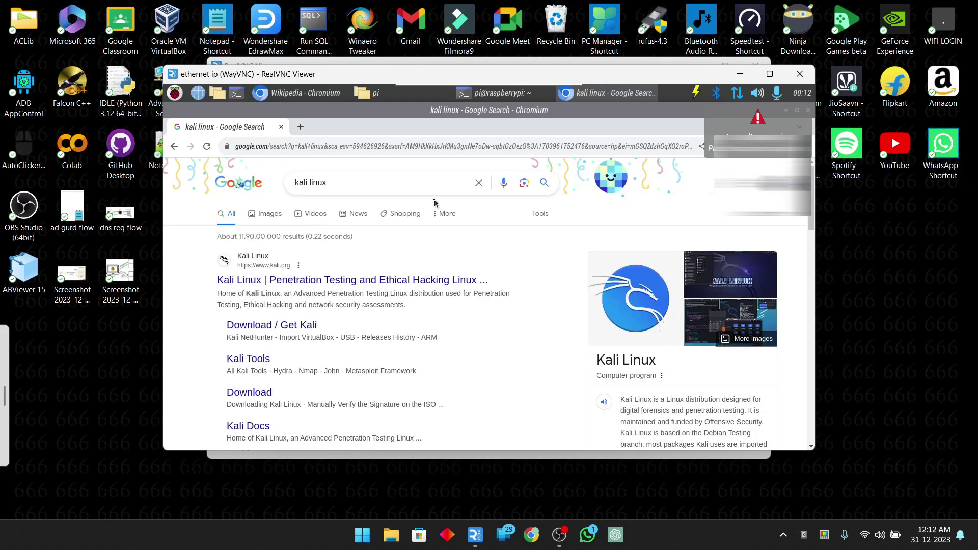
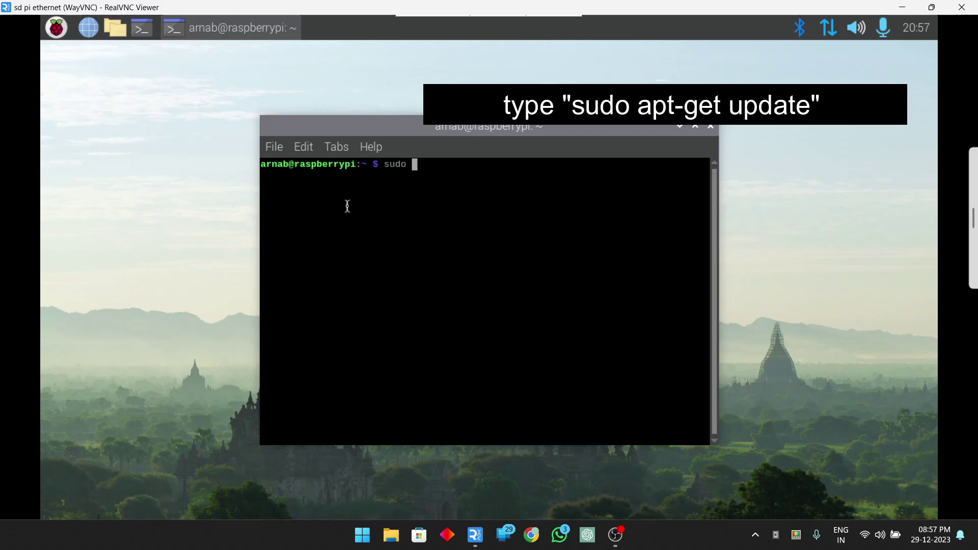
Run sudo apt-get update on the Pi, then select the curl install line in the Notepad note
type("et update")
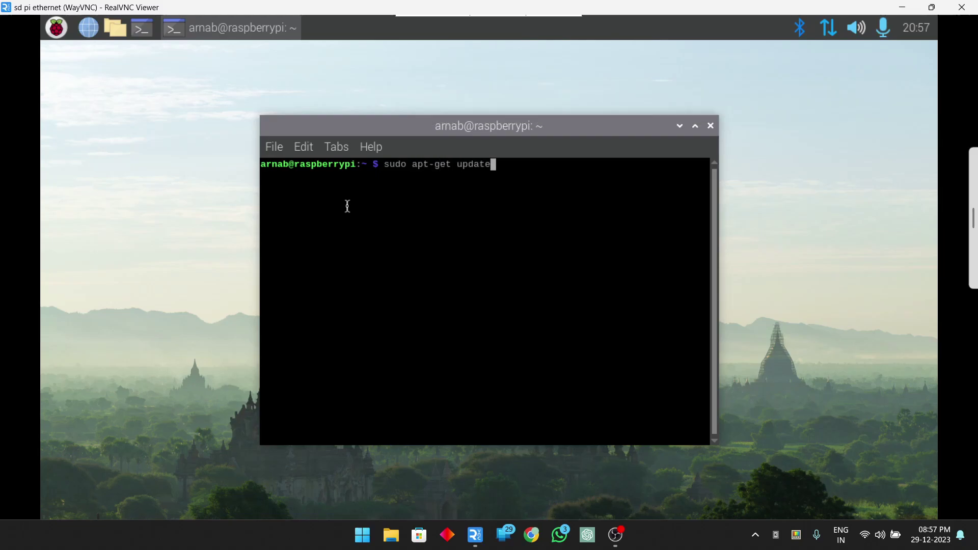
key("Return")
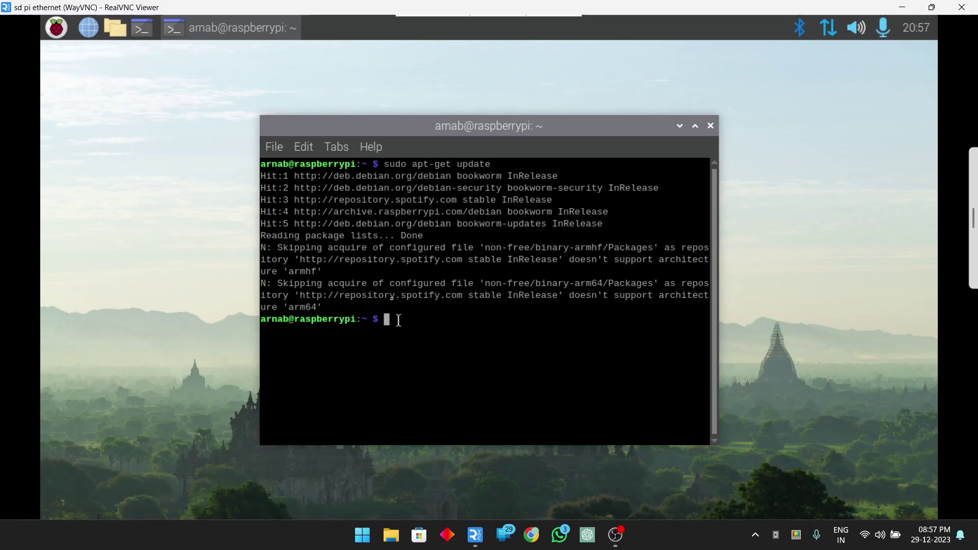
key("super+Down")
double_click(71, 199)
triple_click(114, 184)
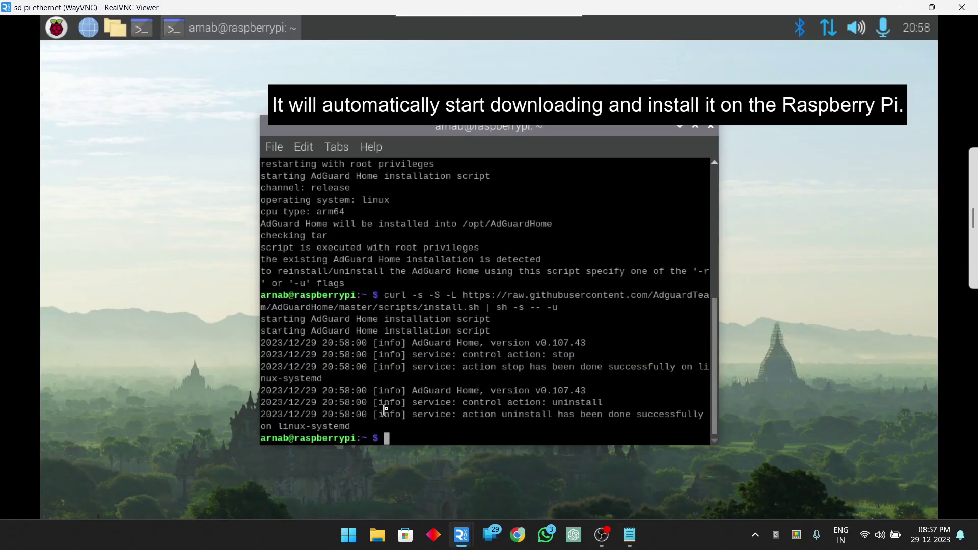
key("Up")
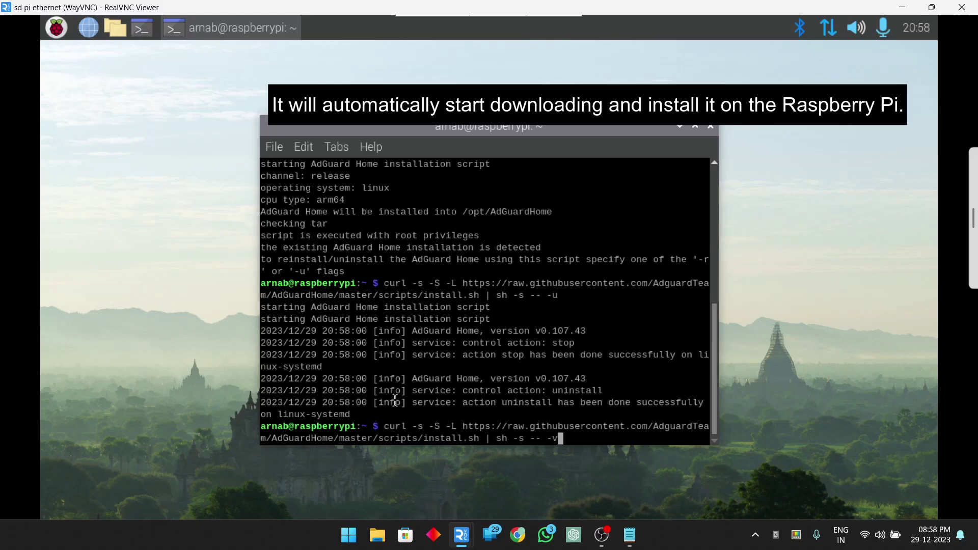
key("Return")
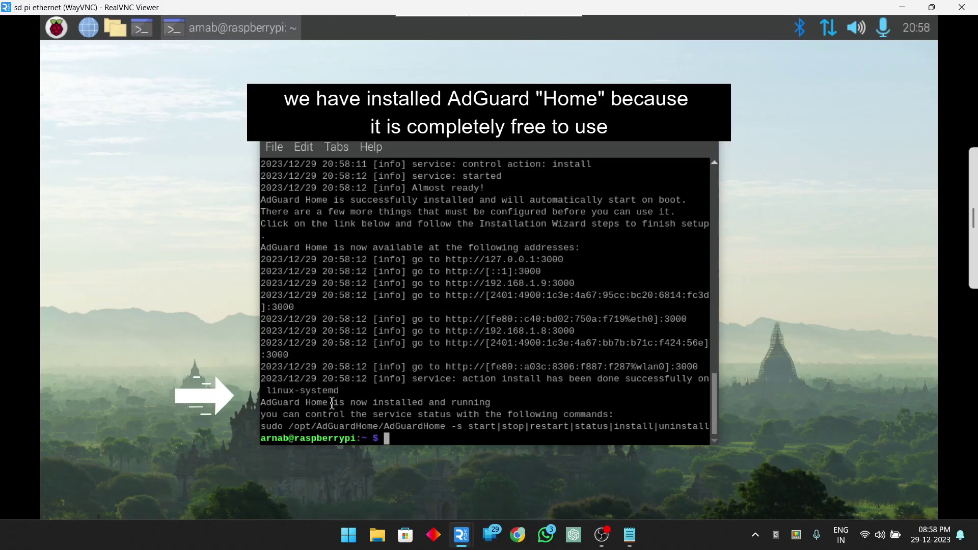
left_click_drag(333, 403, 262, 406)
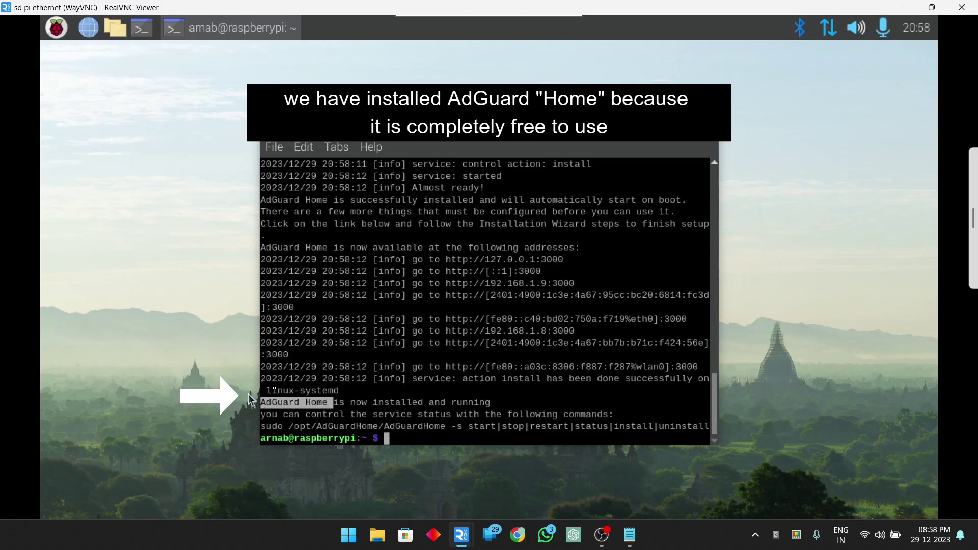
left_click(305, 404)
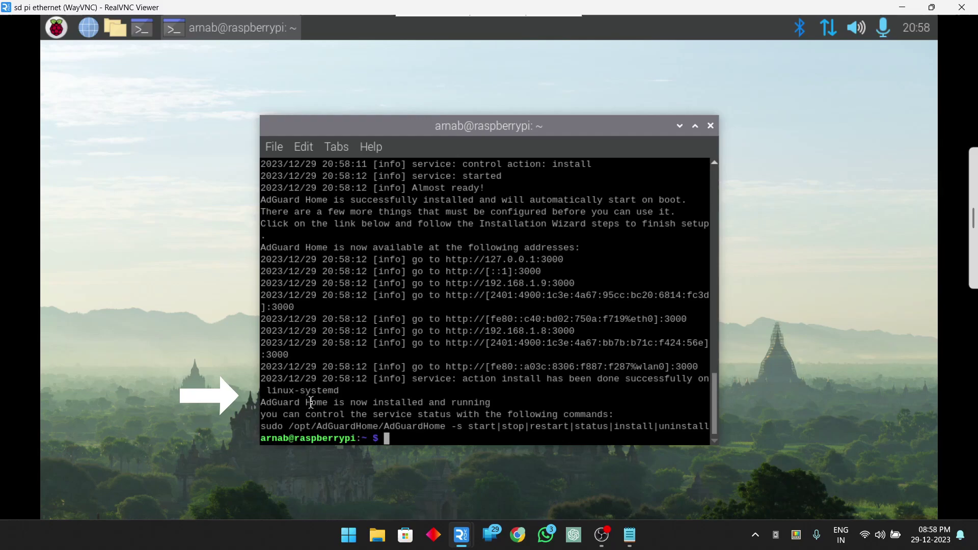
left_click_drag(311, 403, 333, 403)
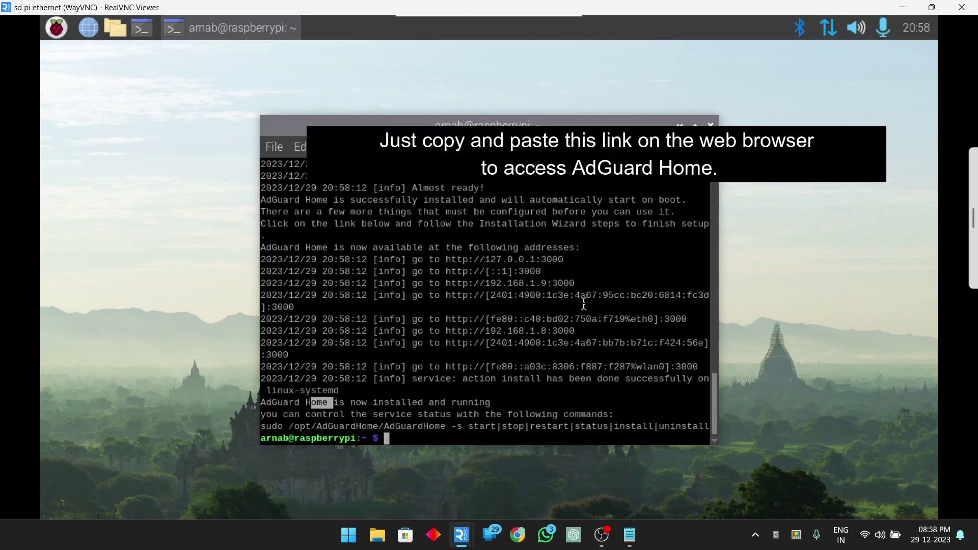
left_click_drag(709, 283, 439, 284)
key("ctrl+c")
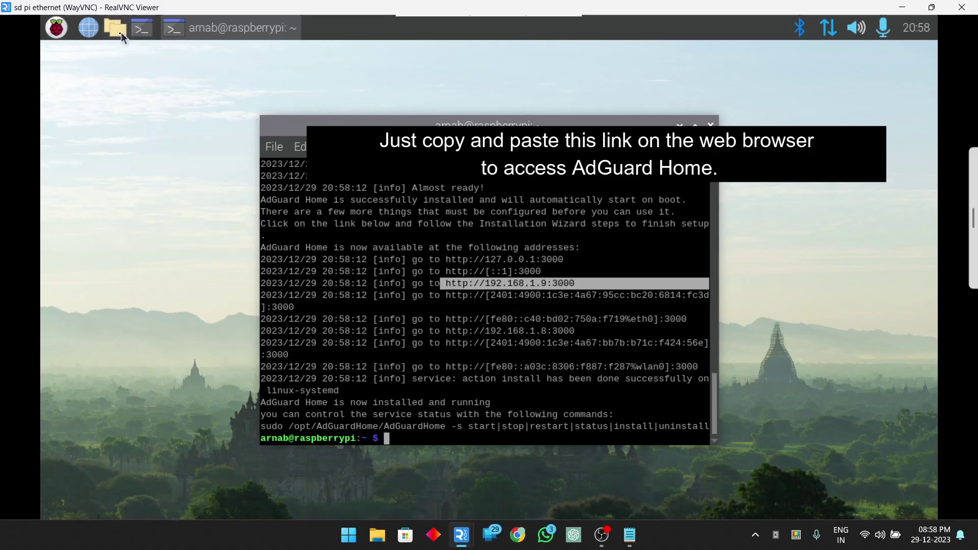
Load 192.168.1.9:3000 in the browser, start the wizard and keep the default interfaces
left_click(93, 35)
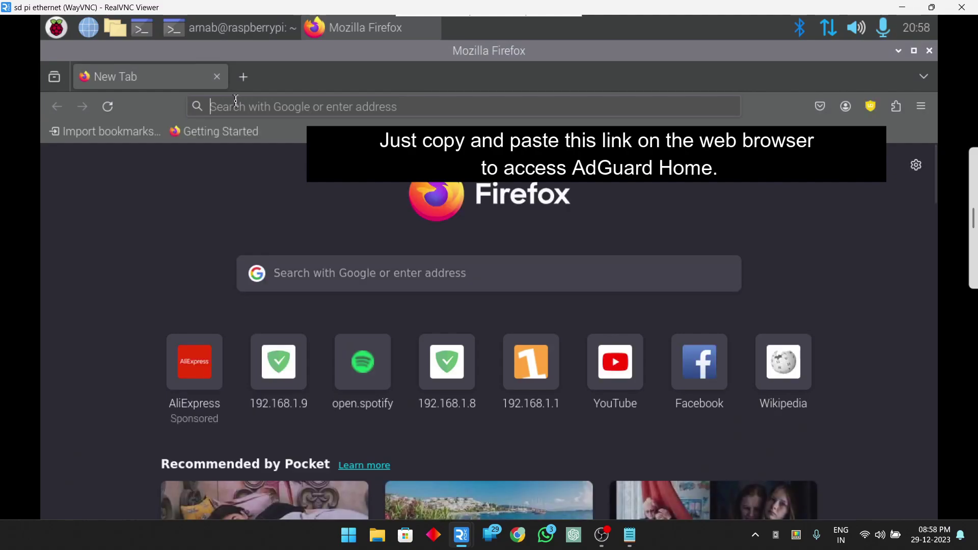
left_click(236, 101)
key("ctrl+v")
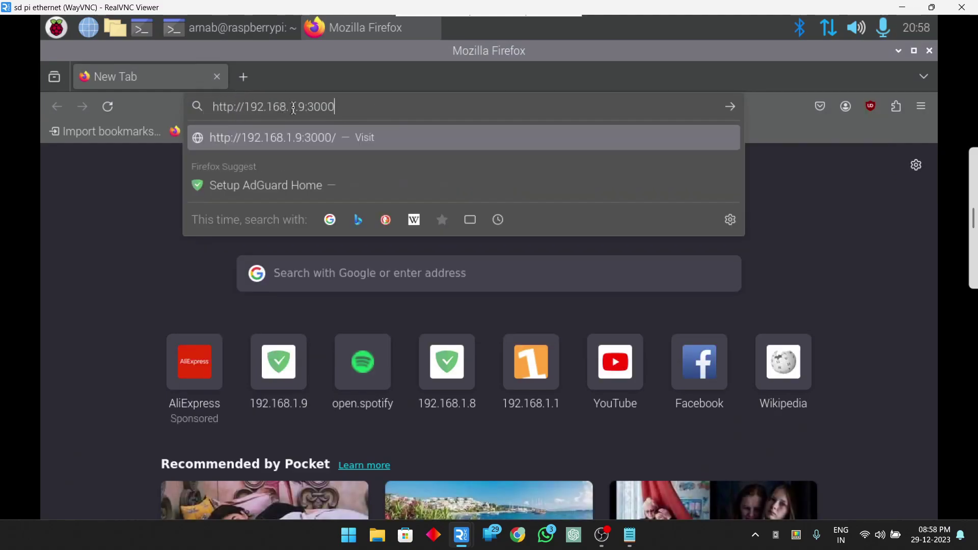
key("Return")
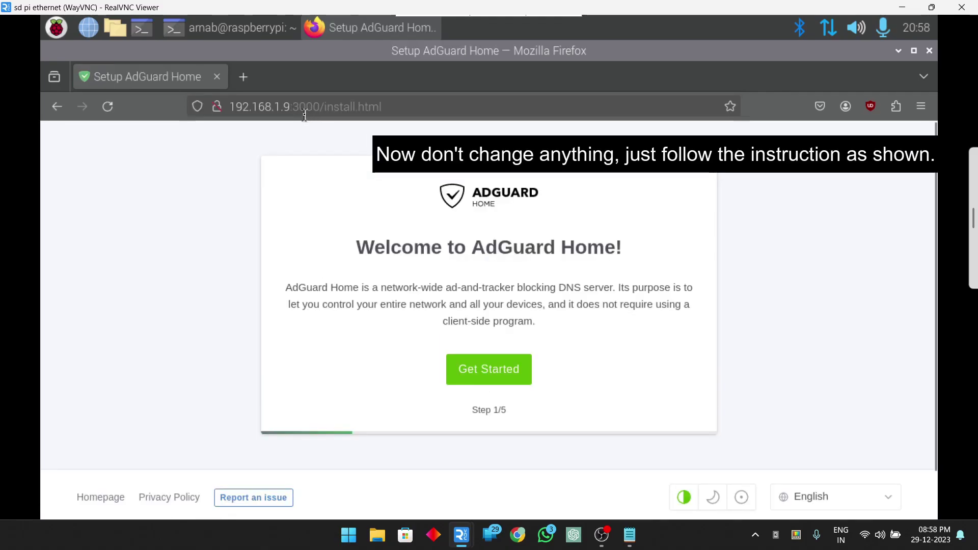
left_click(482, 381)
scroll(396, 419, "down", 15)
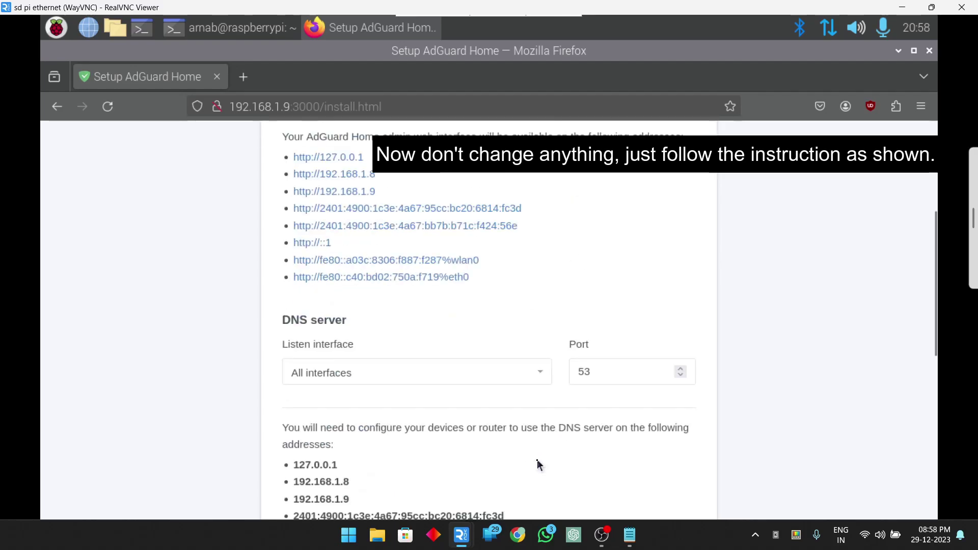
left_click(516, 334)
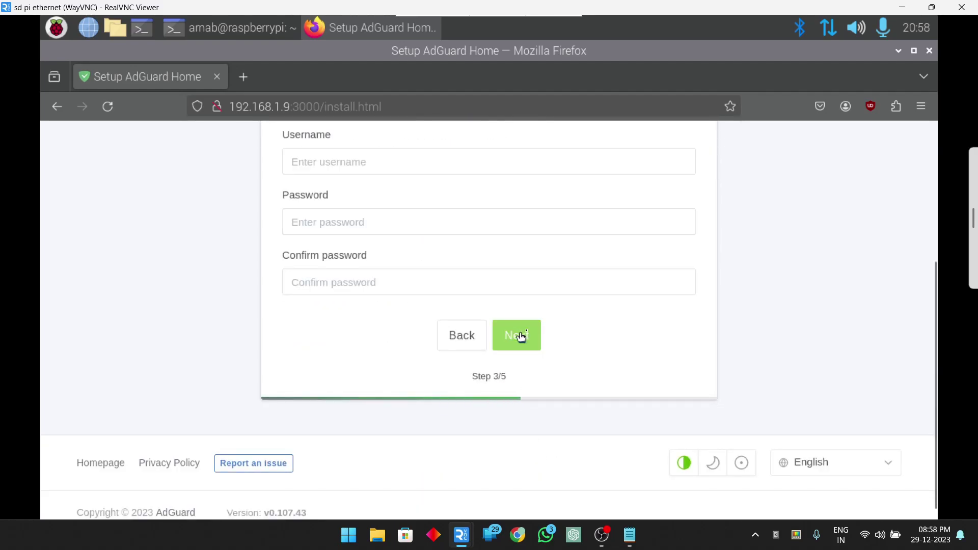
scroll(311, 285, "up", 4)
Create the admin login with username 'test' and a password, then continue
left_click(311, 286)
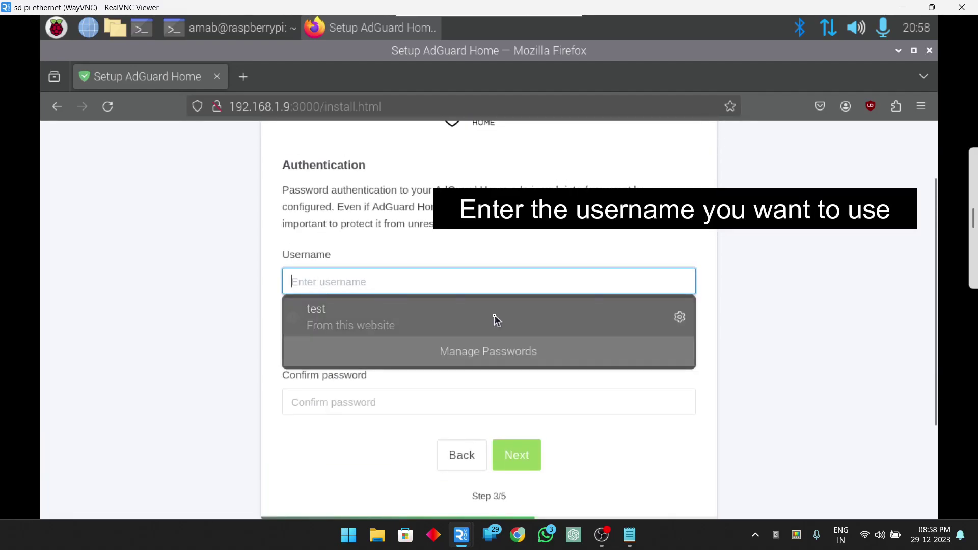
type("test")
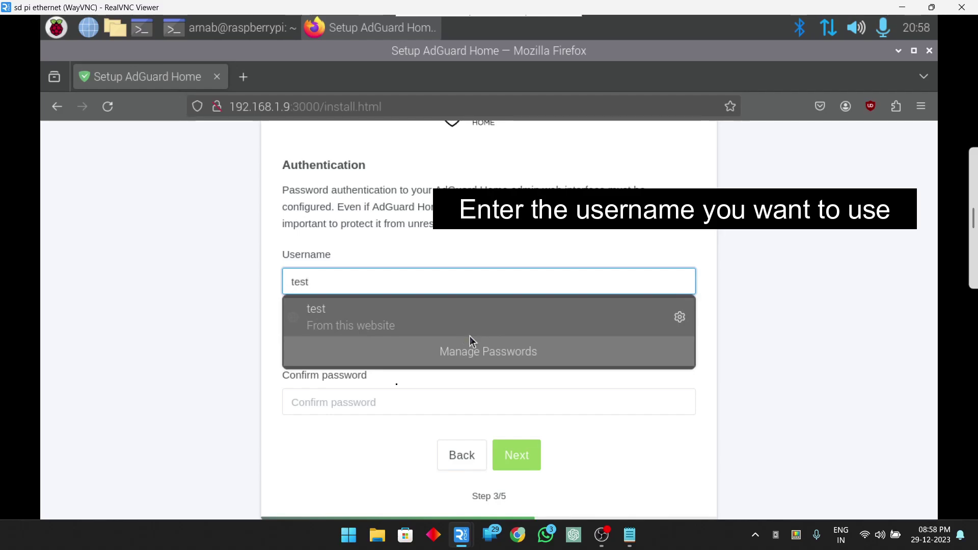
key("Tab")
key("Tab")
left_click(262, 356)
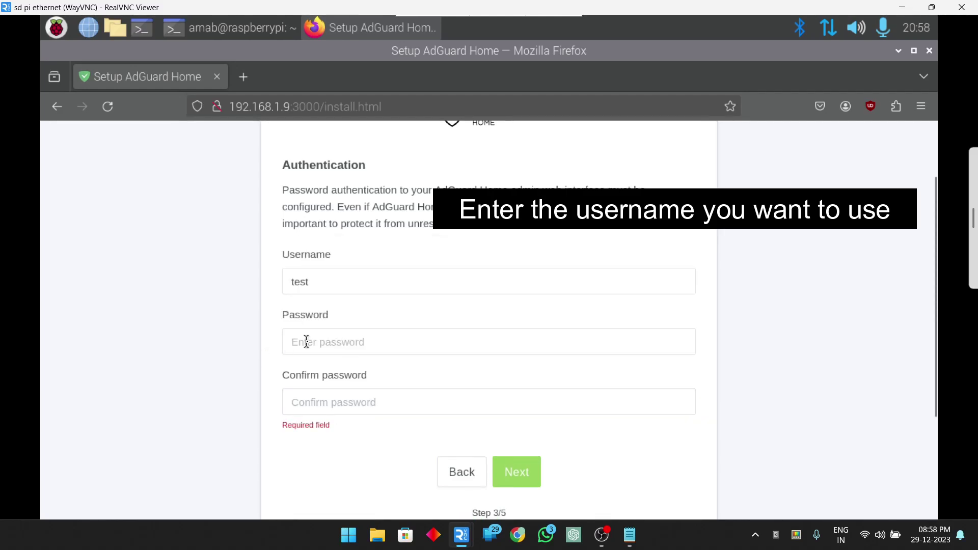
left_click(306, 342)
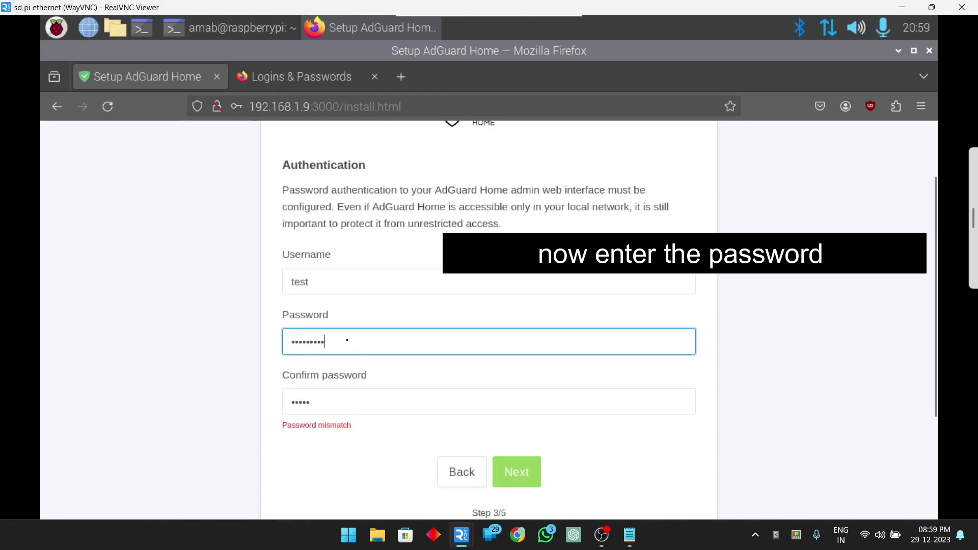
left_click(326, 403)
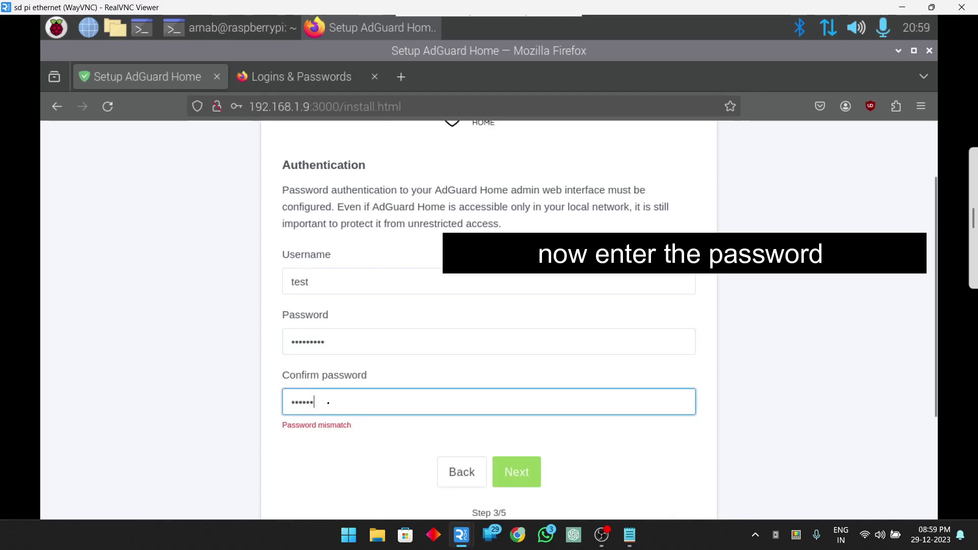
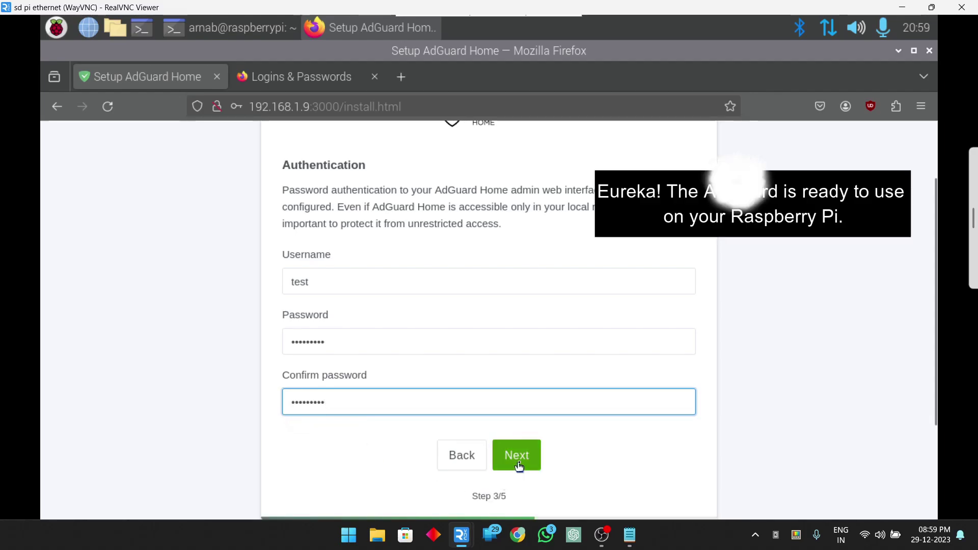
left_click(517, 456)
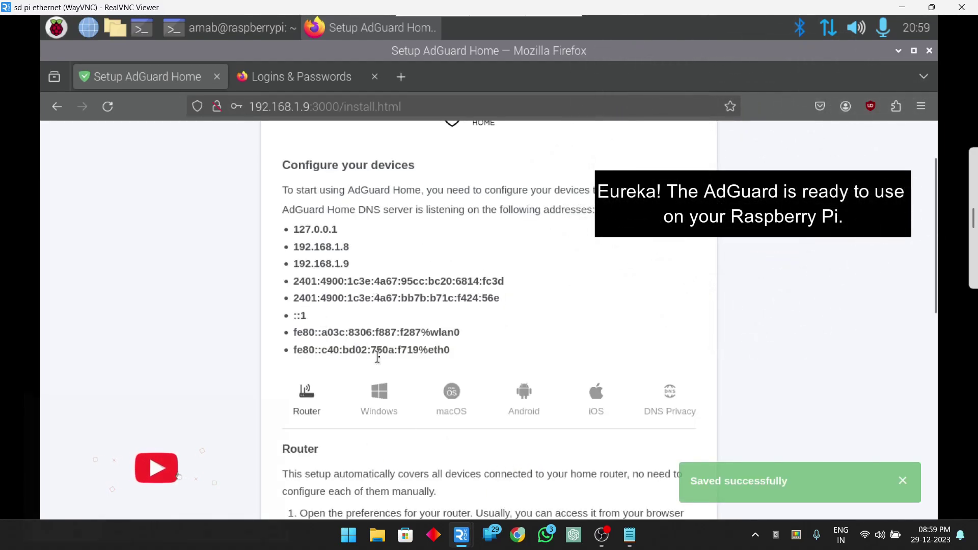
Review the Windows, macOS, Android, iOS and Router DNS setup instructions, then click Next
scroll(357, 331, "up", 2)
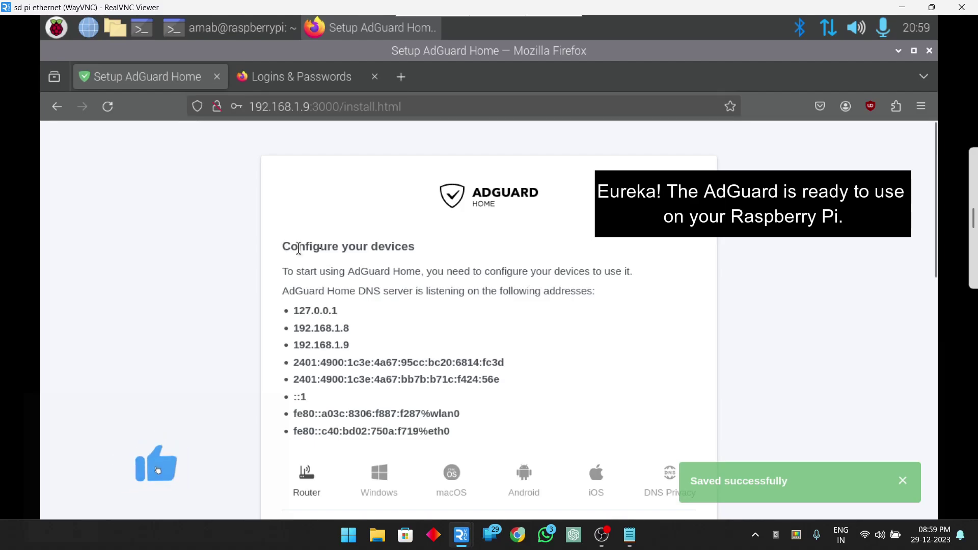
scroll(328, 288, "down", 3)
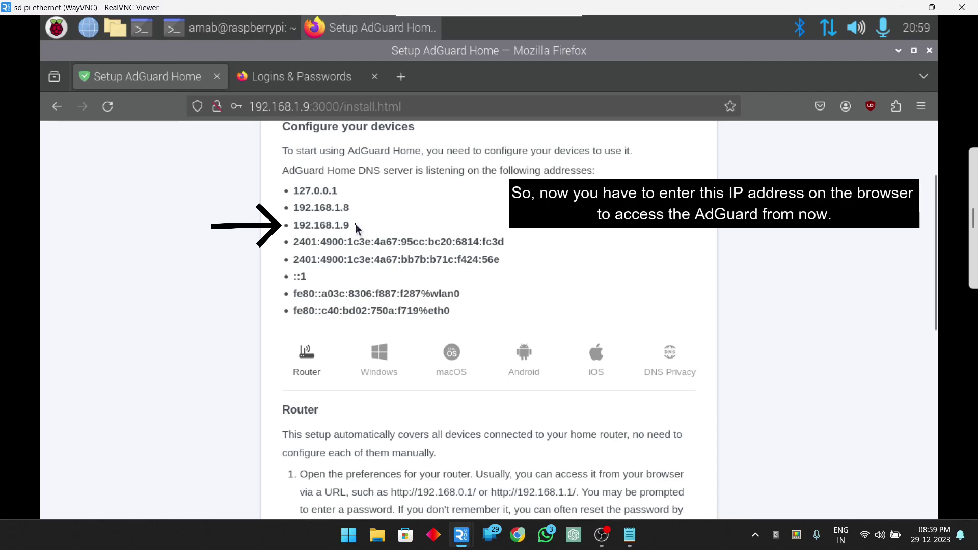
scroll(509, 223, "down", 3)
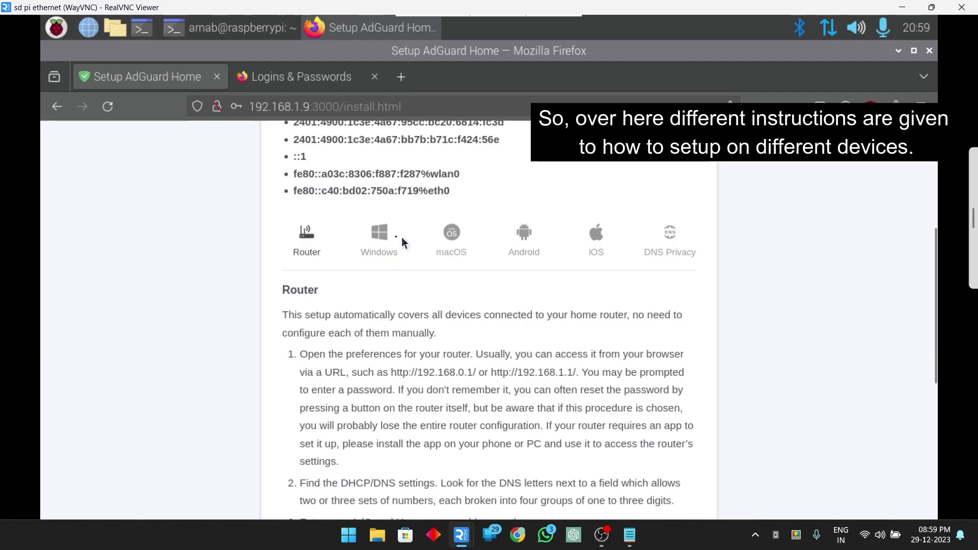
scroll(355, 276, "down", 6)
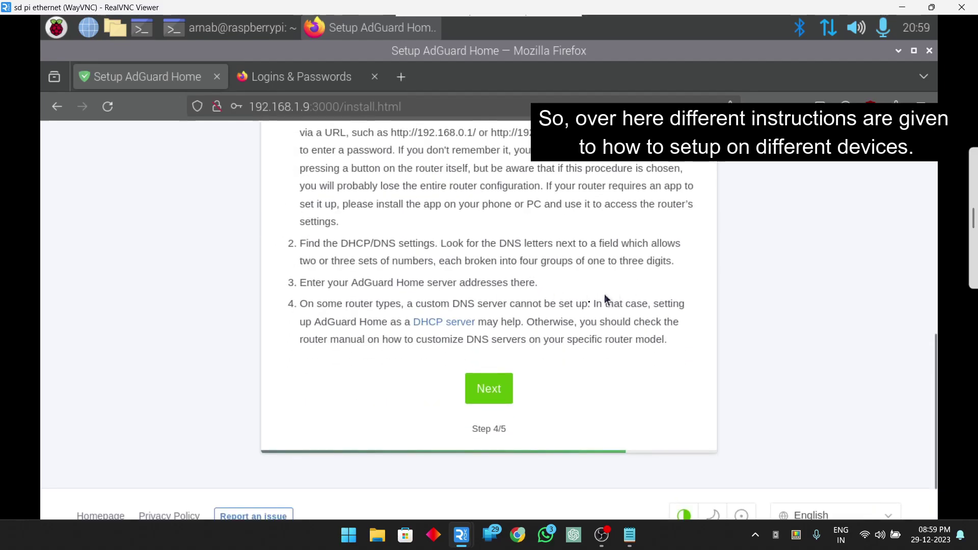
scroll(437, 347, "up", 6)
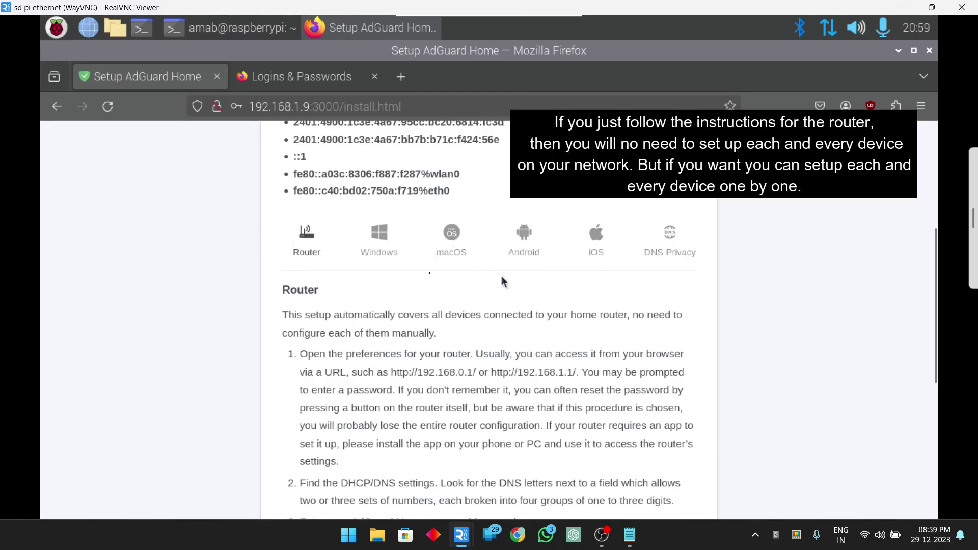
left_click(375, 240)
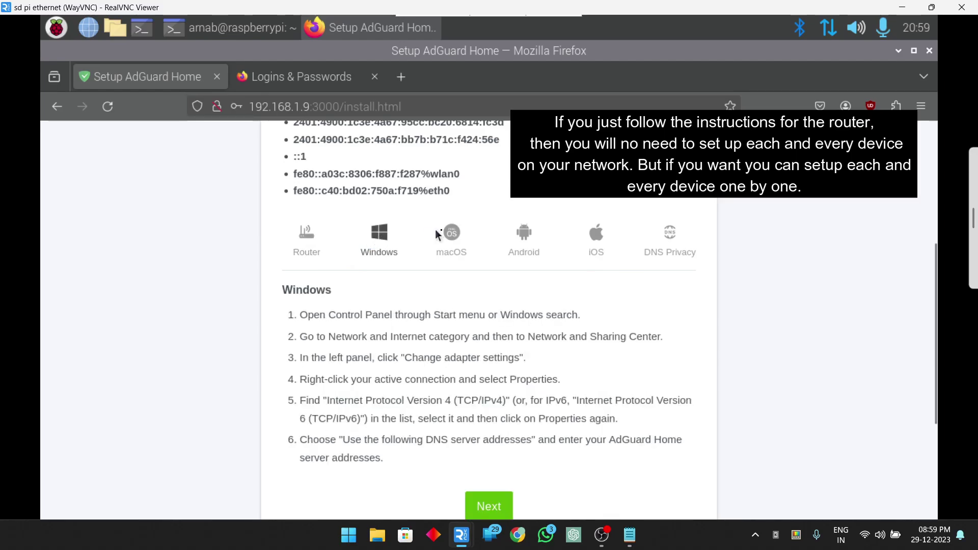
left_click(450, 236)
left_click(530, 235)
left_click(597, 245)
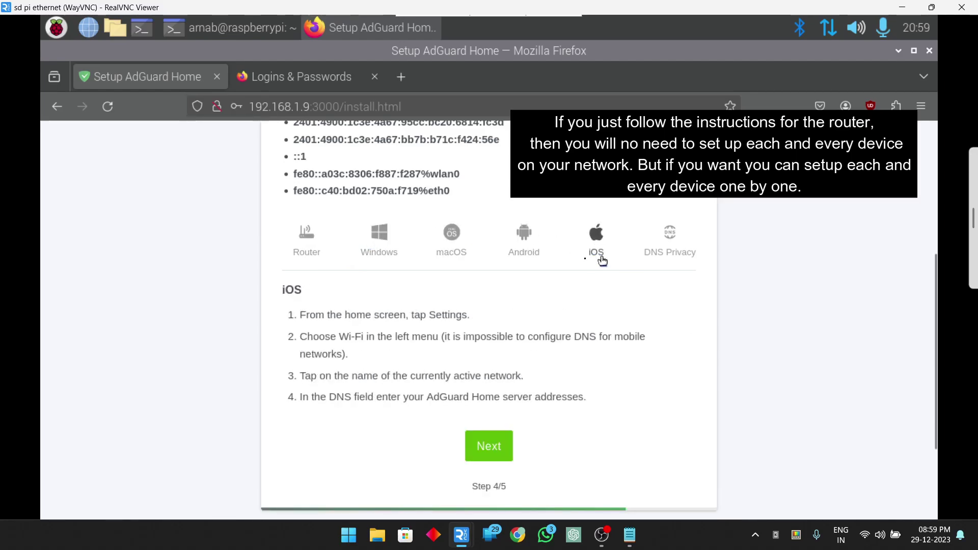
left_click(303, 250)
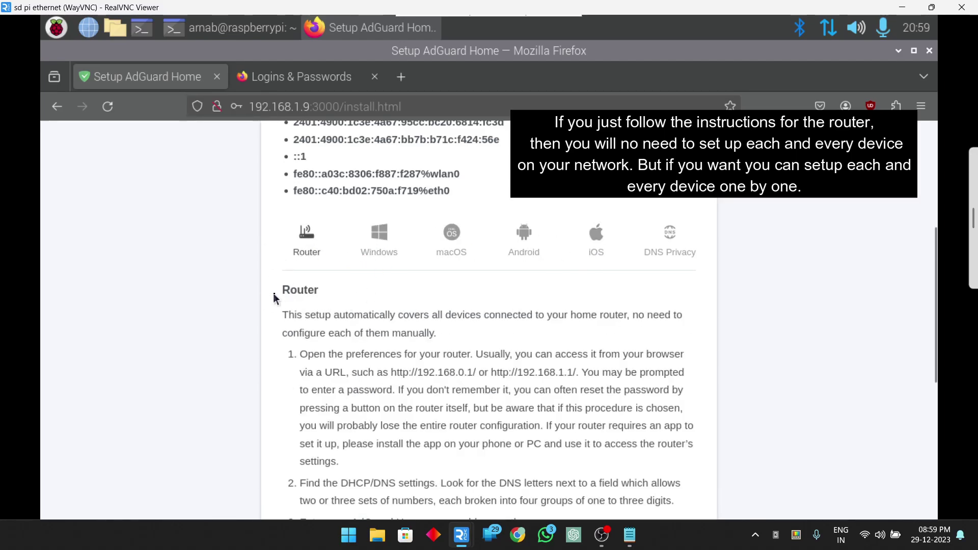
left_click_drag(277, 299, 326, 305)
scroll(359, 306, "down", 7)
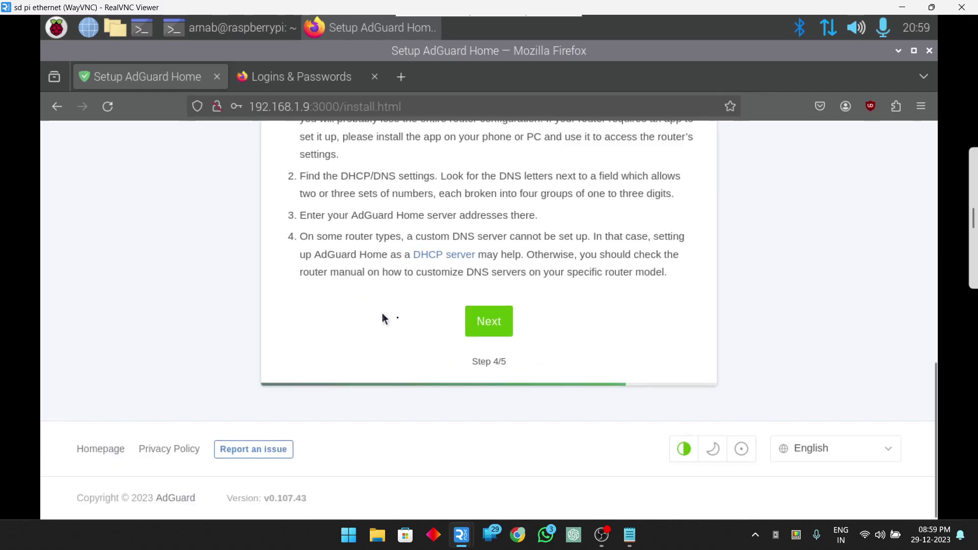
left_click(492, 322)
Sign in as 'test' with the admin password and scroll through the dashboard statistics
left_click(484, 323)
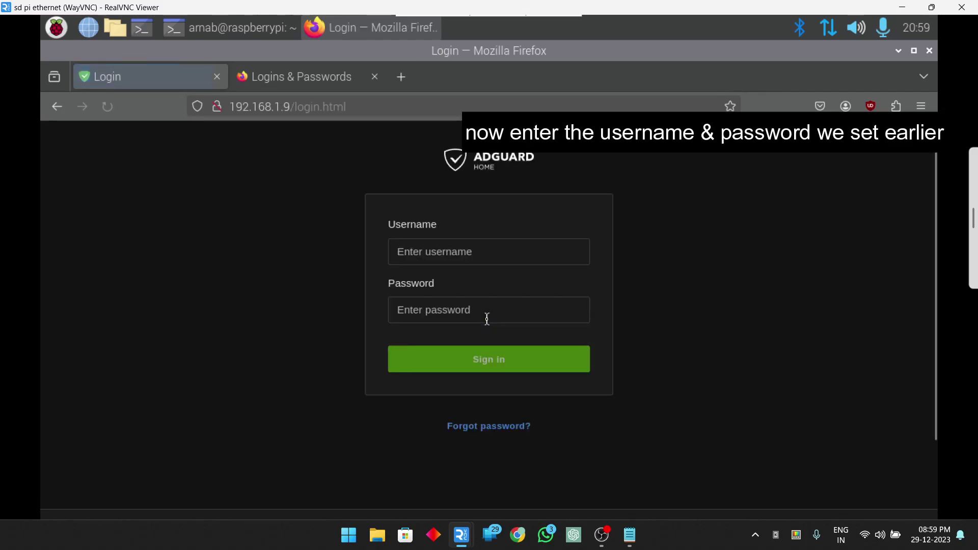
left_click(441, 255)
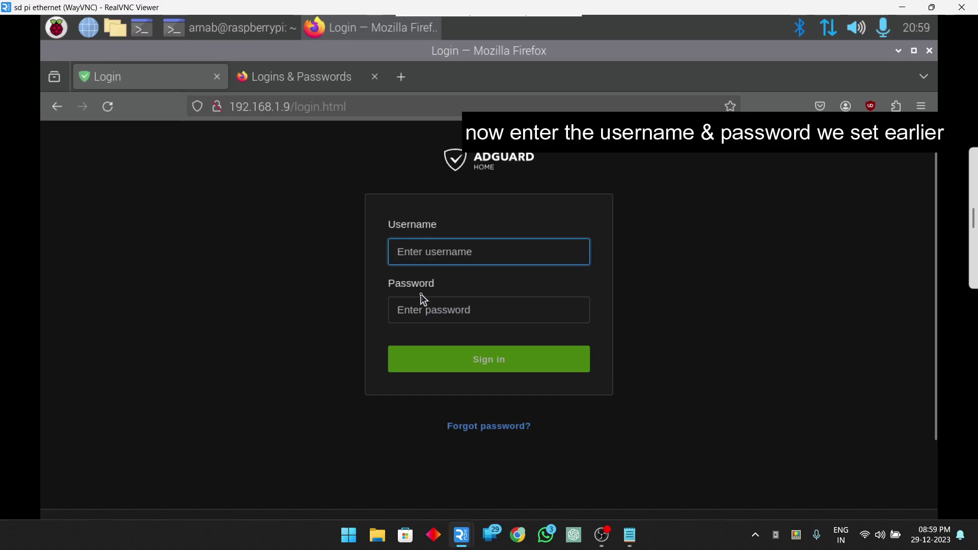
type("test")
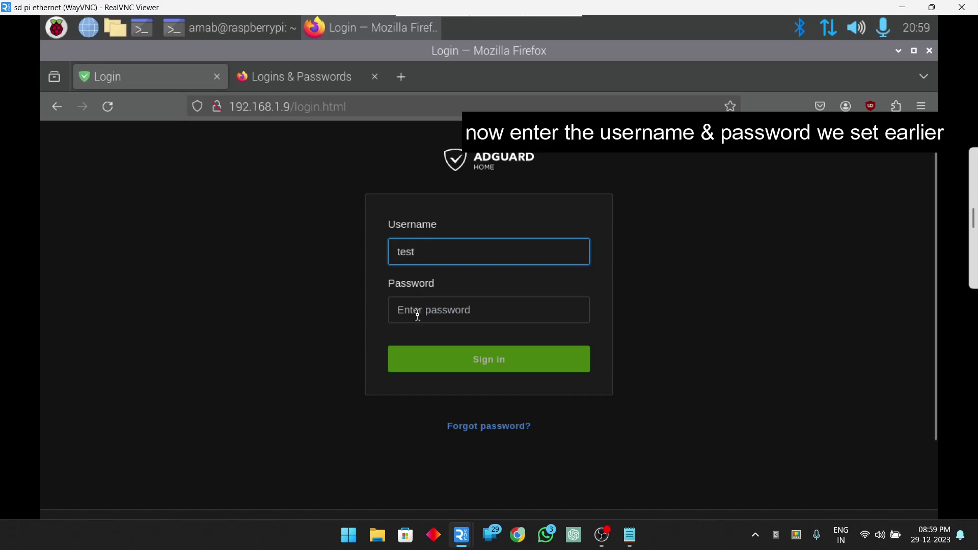
left_click(418, 314)
type("*******")
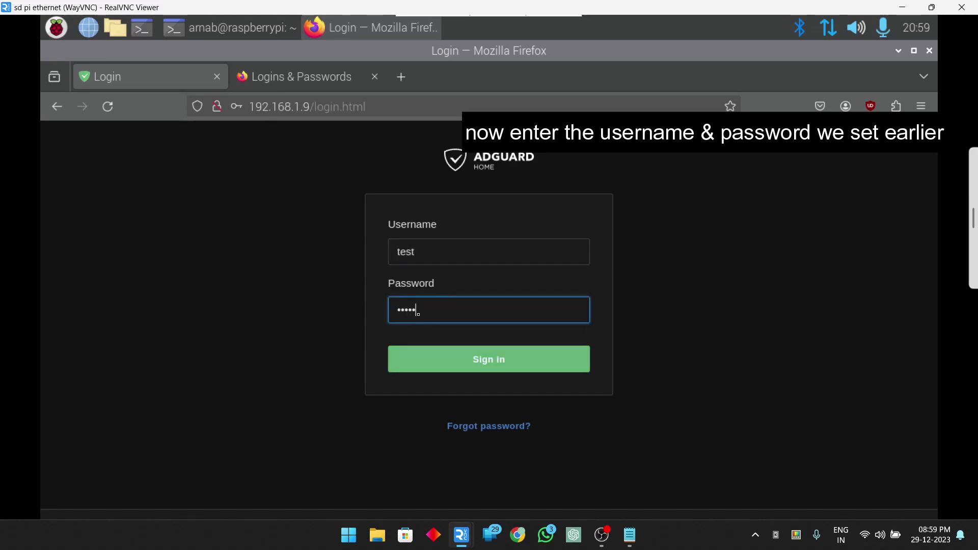
left_click(441, 357)
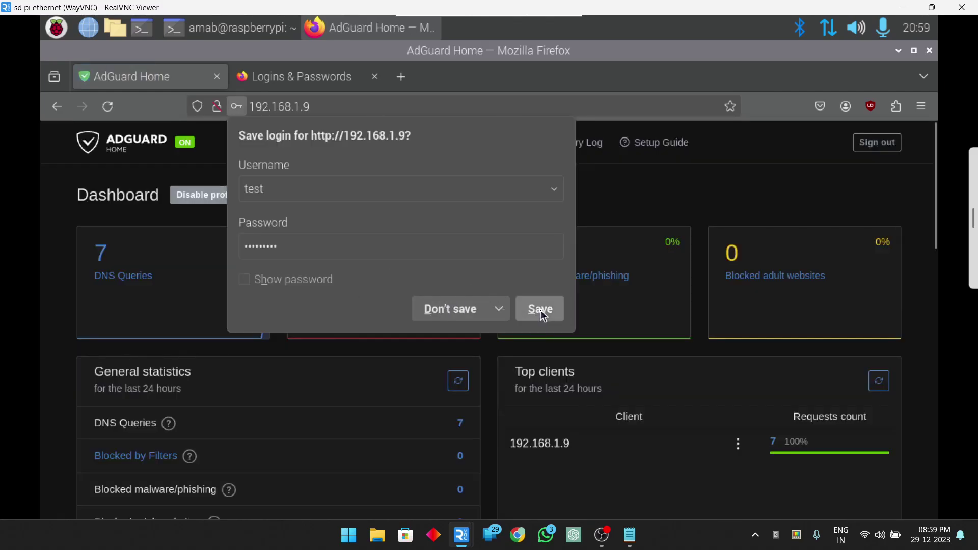
left_click(539, 309)
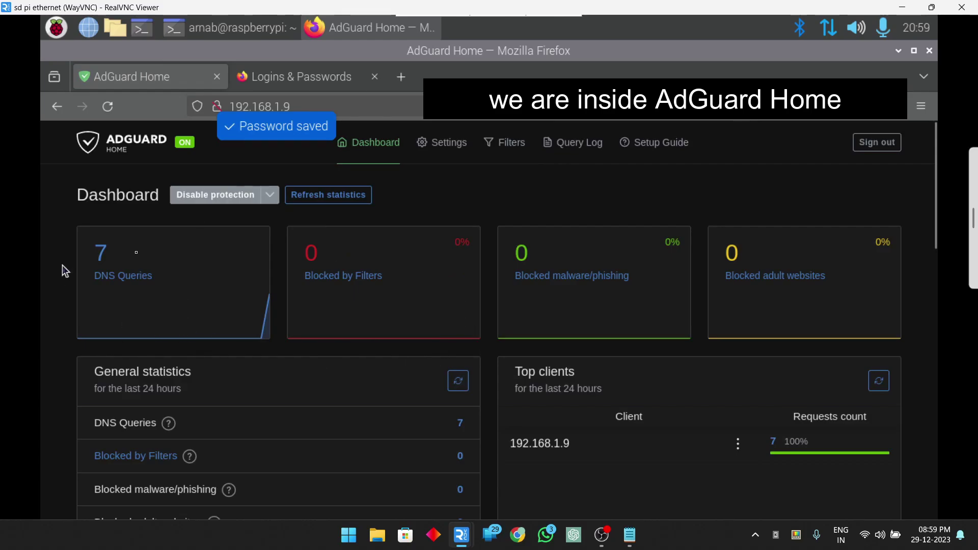
scroll(396, 376, "down", 5)
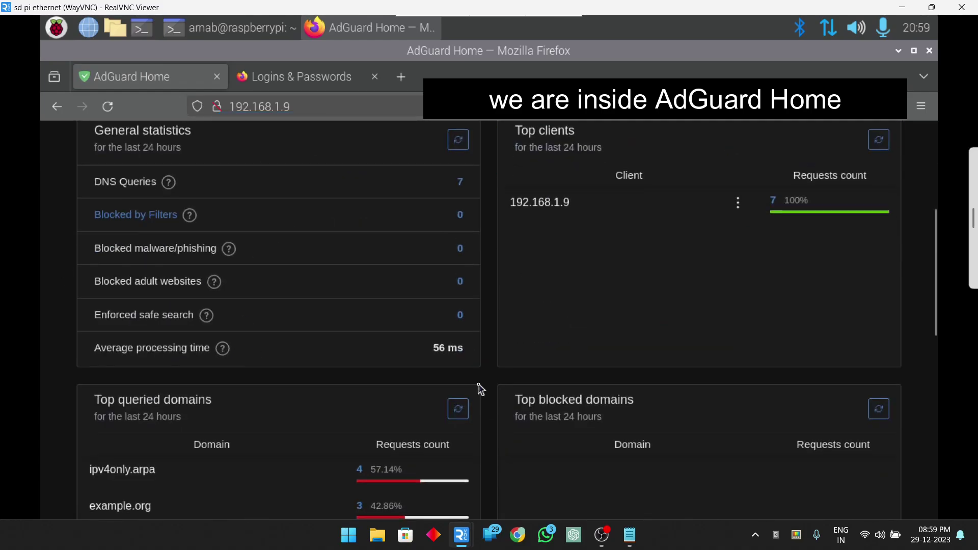
scroll(480, 389, "down", 10)
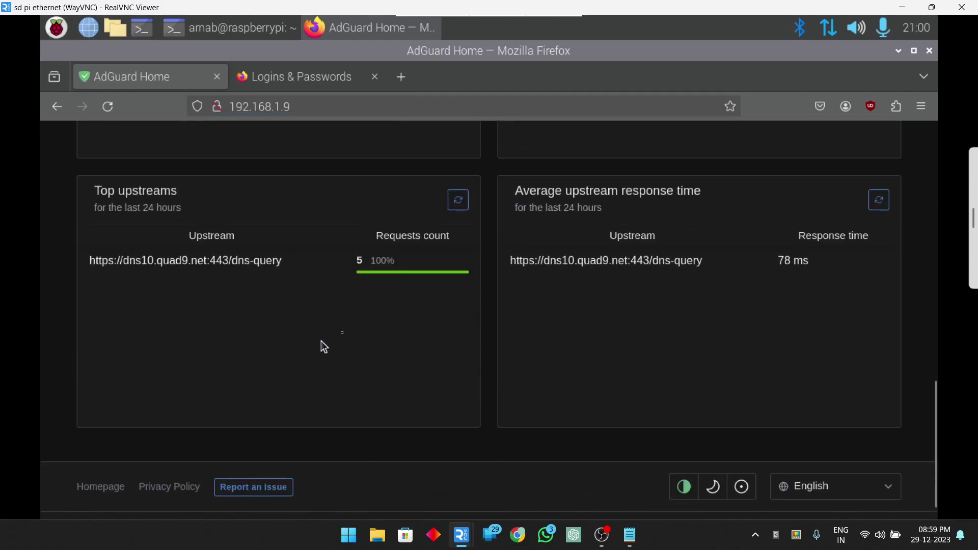
scroll(321, 341, "up", 15)
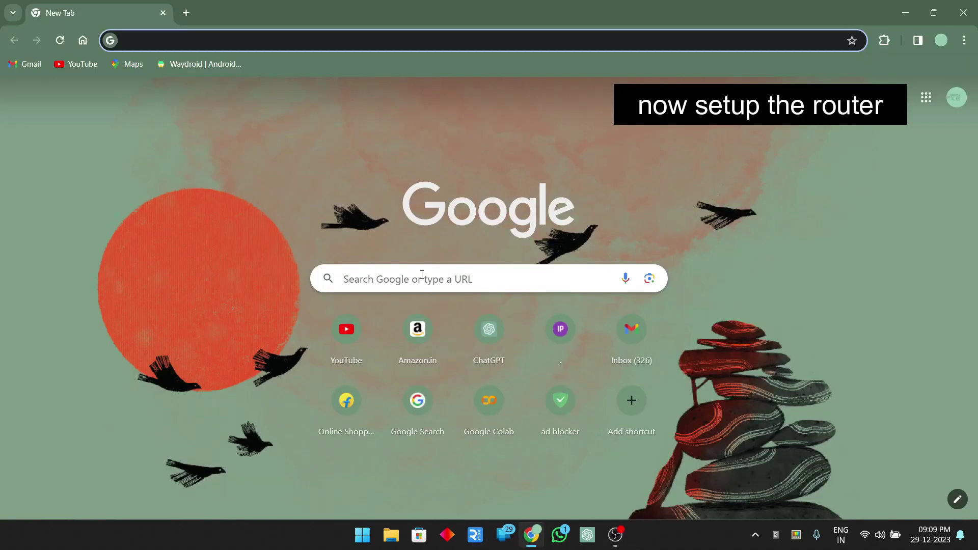
Load 192.168.1.1 in Chrome and sign in with the first saved router login
left_click(411, 269)
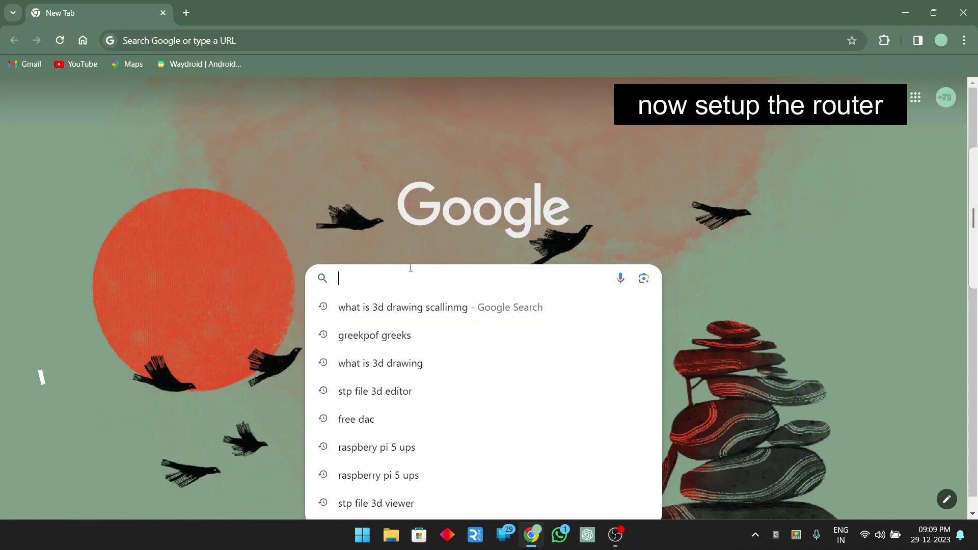
left_click(309, 37)
type("192")
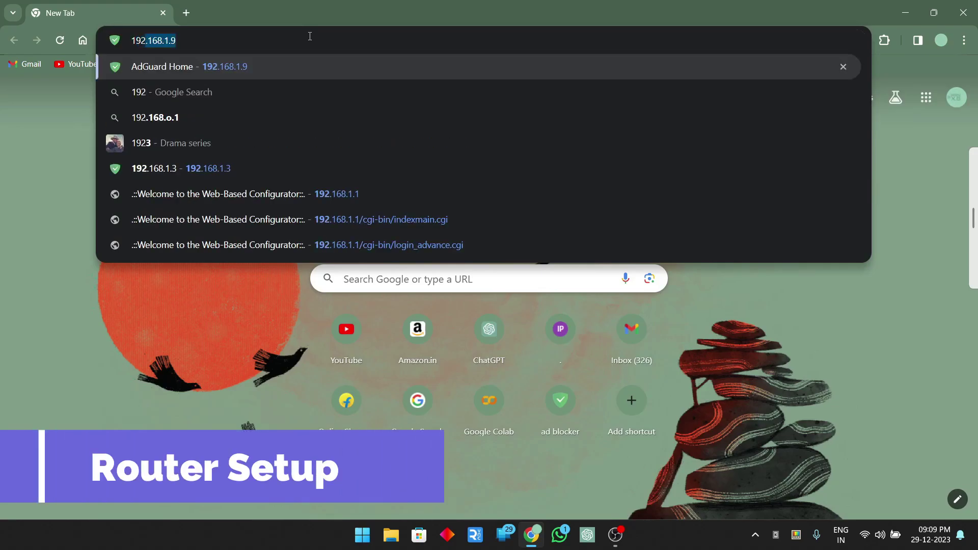
type(".168.1.1")
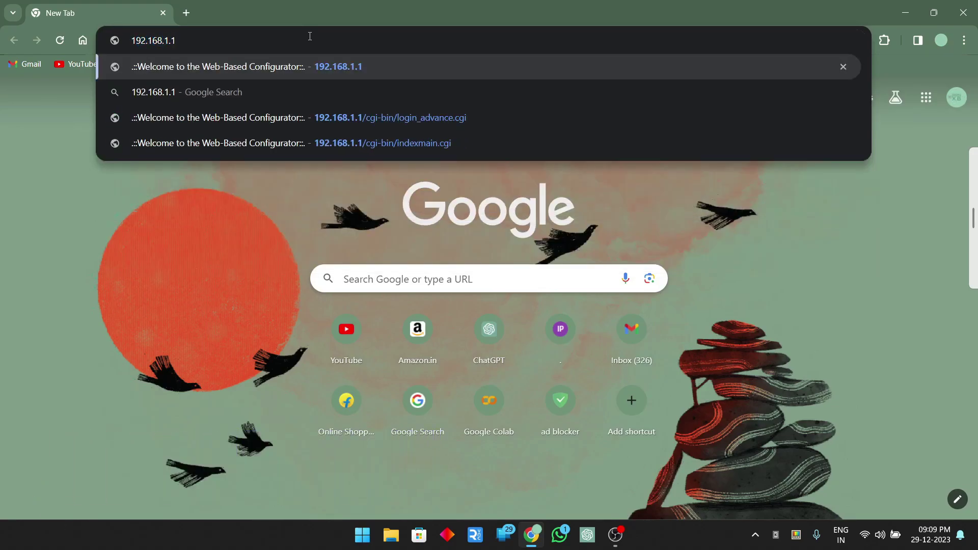
key("Return")
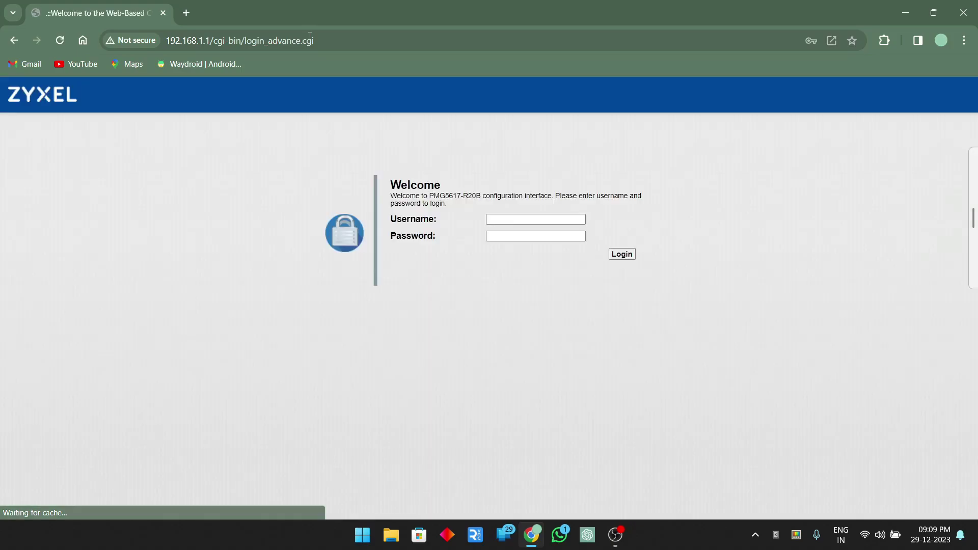
left_click(502, 219)
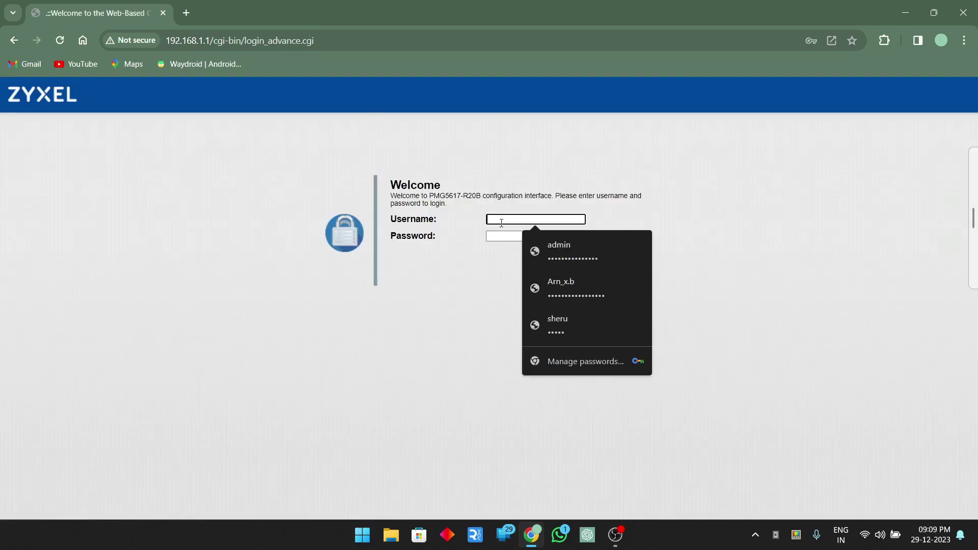
left_click(553, 236)
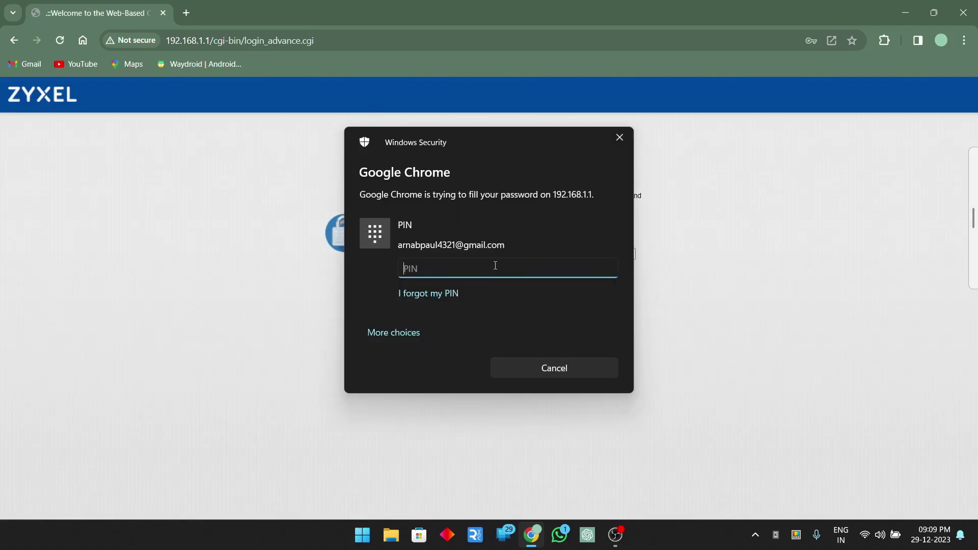
key("Return")
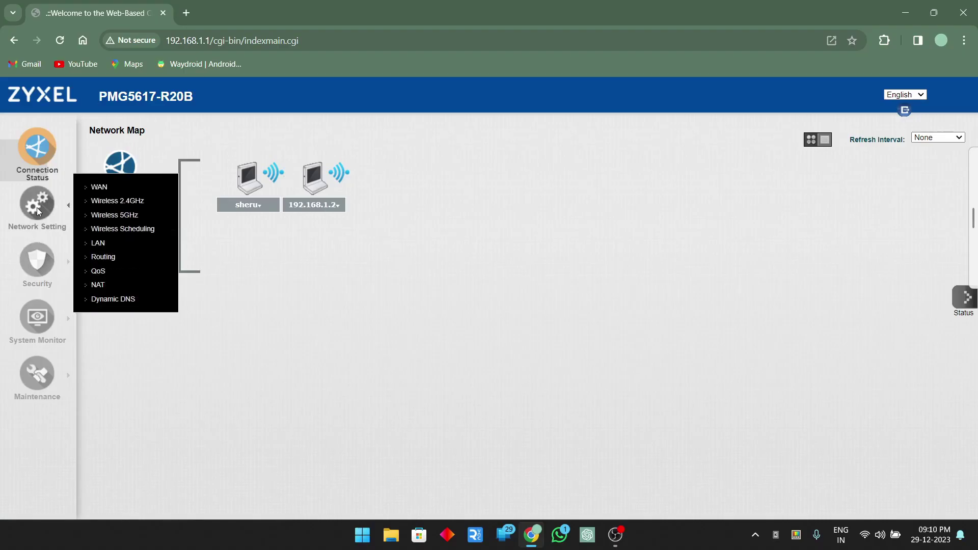
In LAN Setup, set DNS Server 1 and 2 to UserDefined 192.168.1.9, then apply
left_click(94, 245)
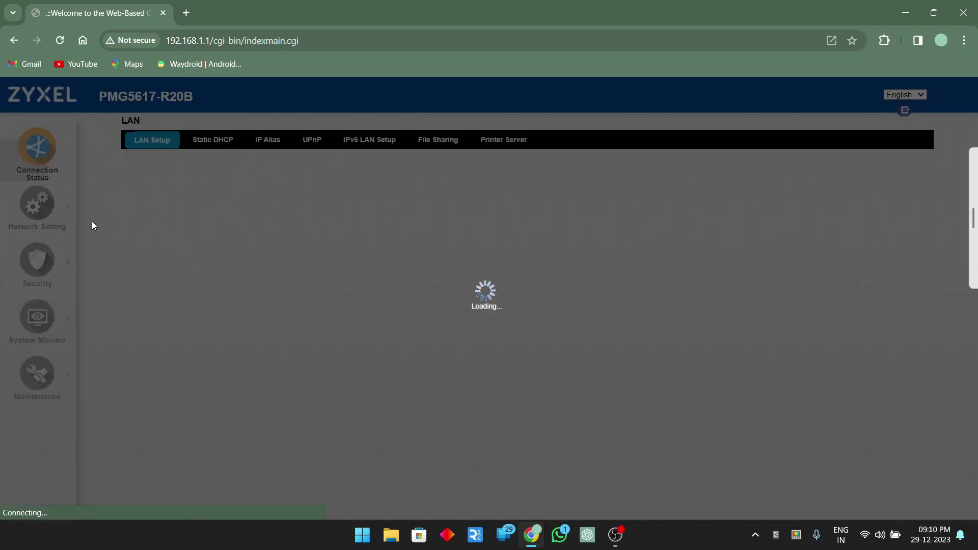
scroll(301, 233, "down", 3)
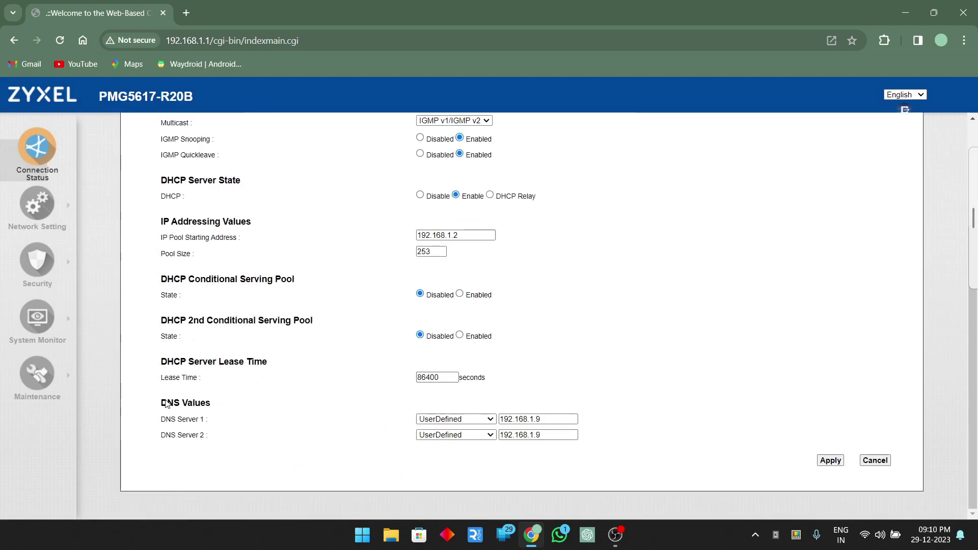
mouse_move(165, 404)
left_mouse_down()
mouse_move(212, 406)
mouse_move(163, 404)
left_mouse_up()
left_click(215, 404)
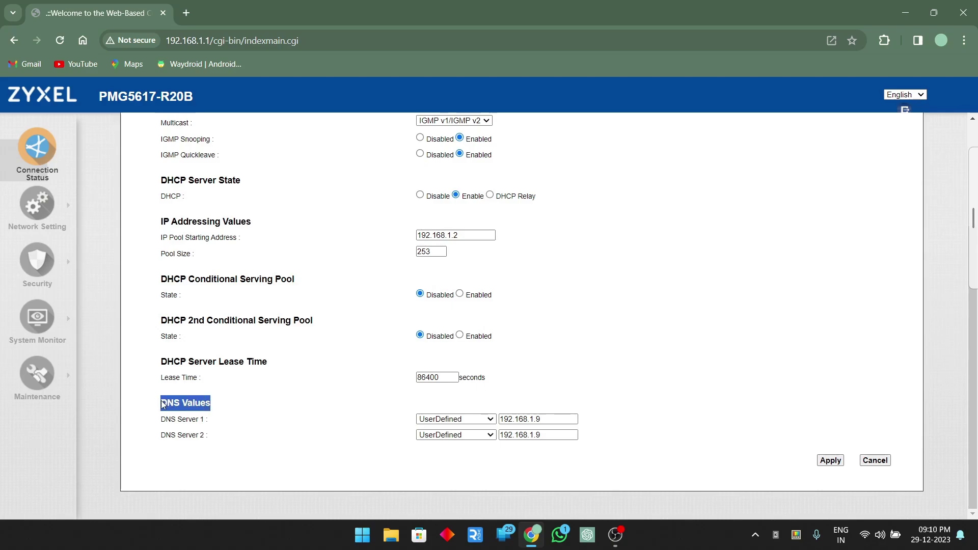
left_click(211, 418)
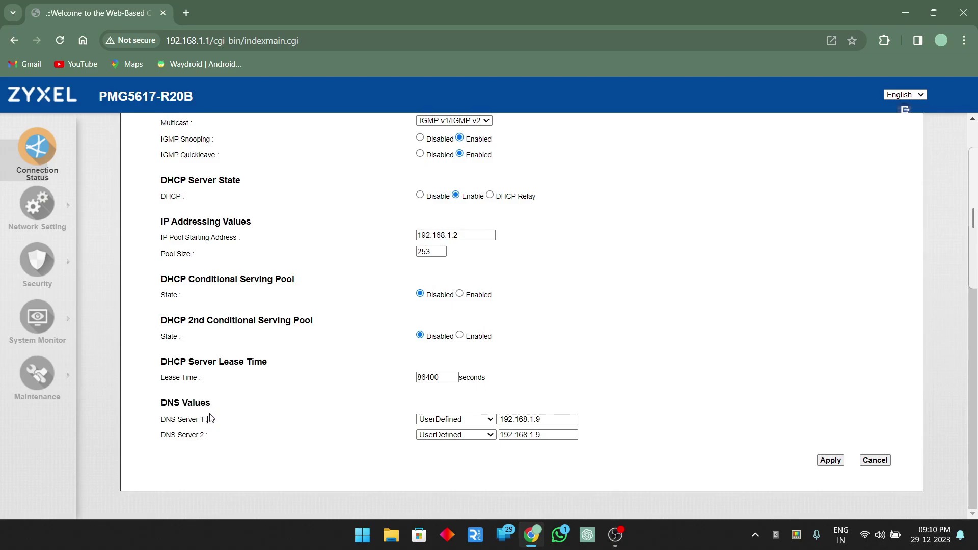
left_click(479, 426)
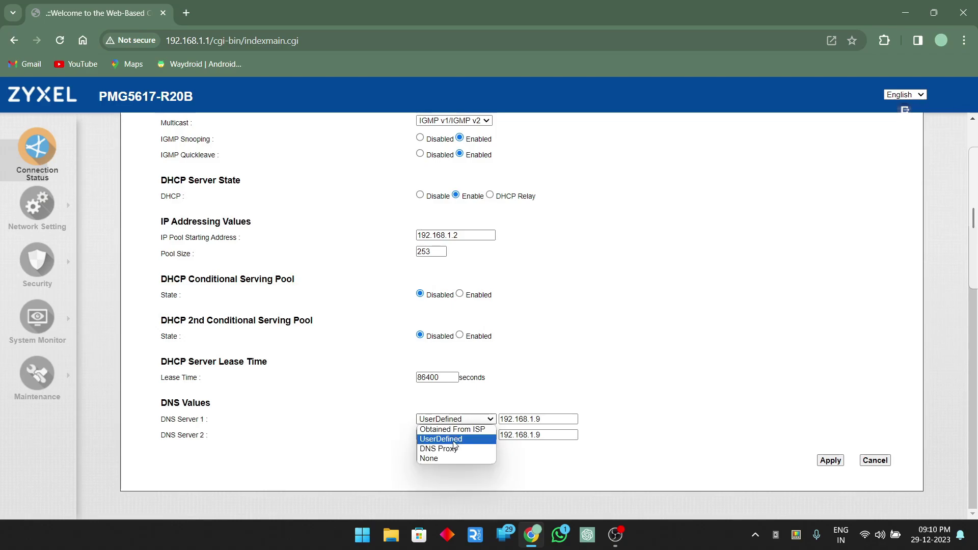
left_click(455, 440)
left_click(477, 420)
left_click(451, 440)
left_click_drag(500, 419, 538, 419)
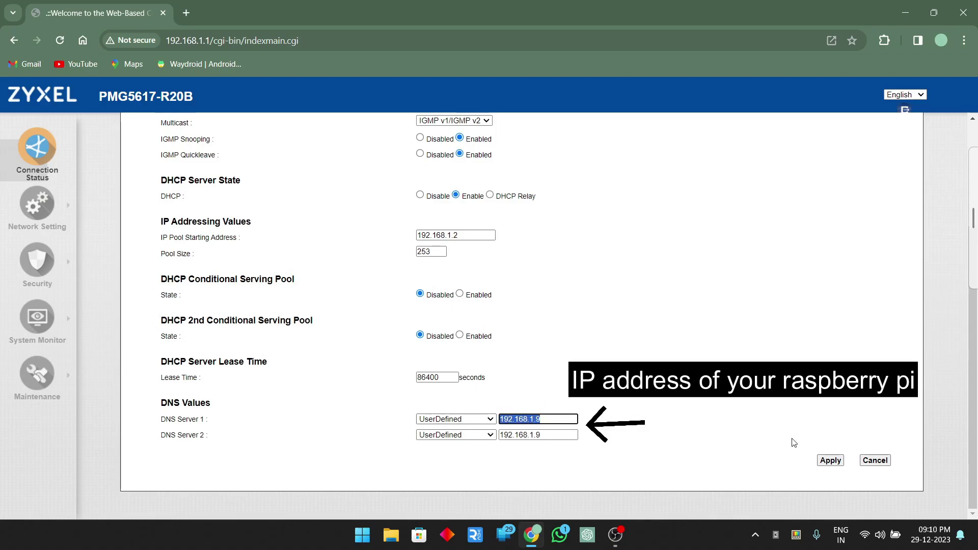
left_click(834, 461)
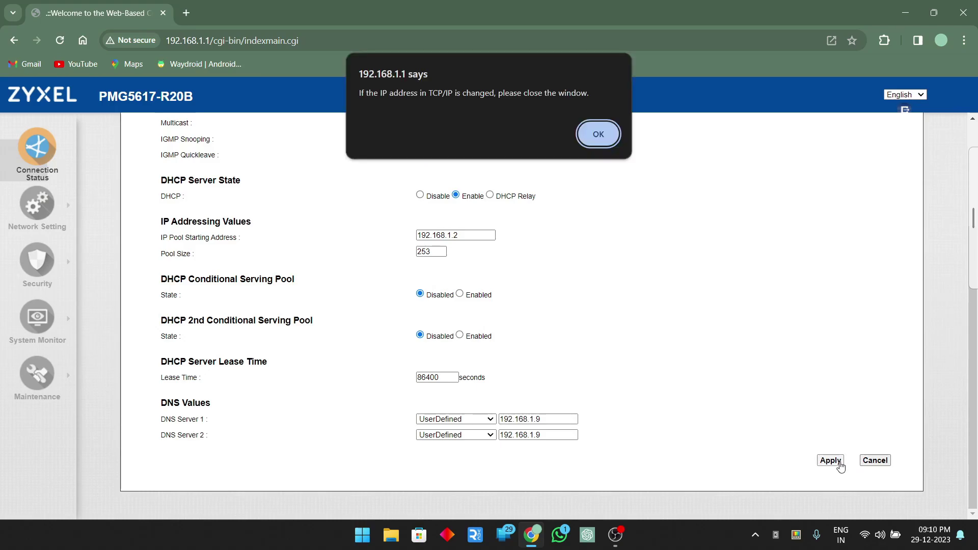
left_click(597, 135)
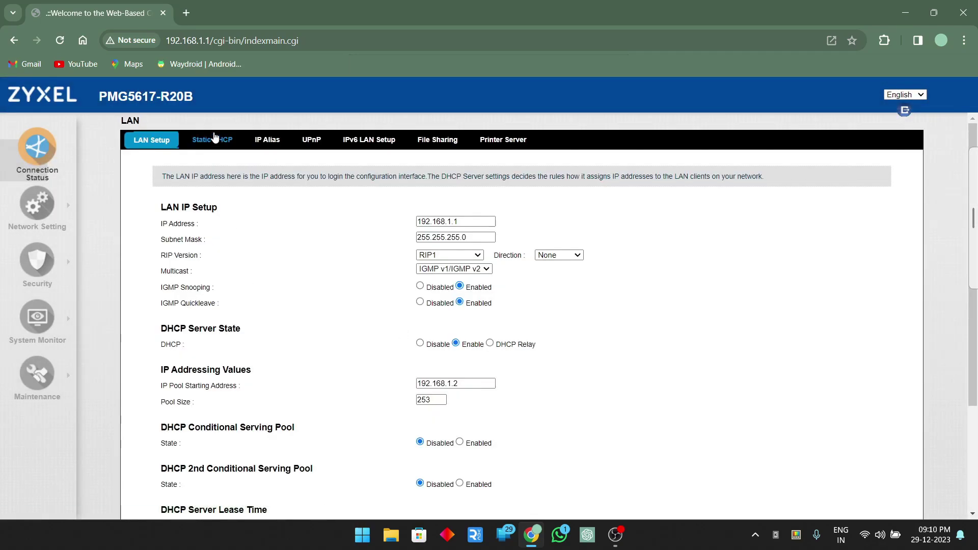
On the Static DHCP page, add a new static lease and focus its MAC and IP fields
left_click(215, 138)
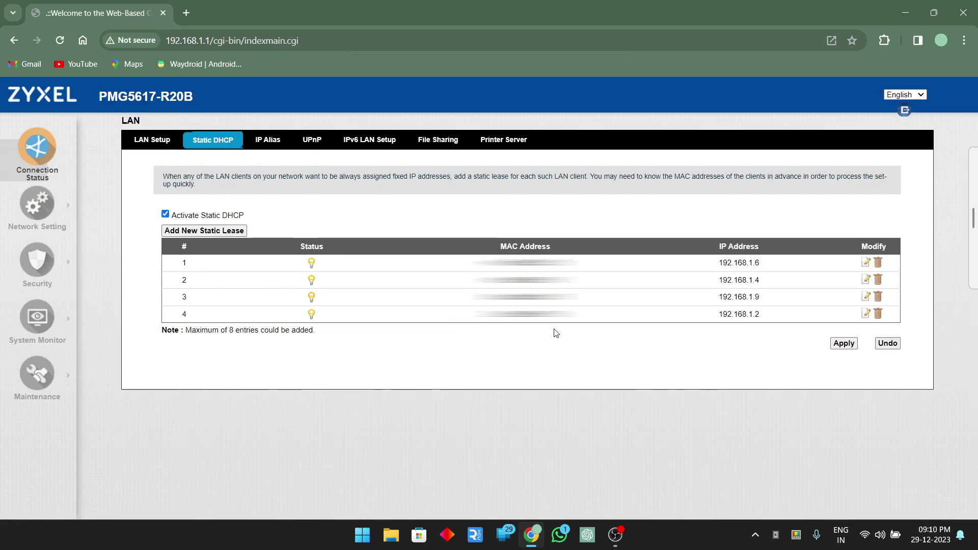
left_click_drag(164, 177, 309, 183)
left_click(738, 203)
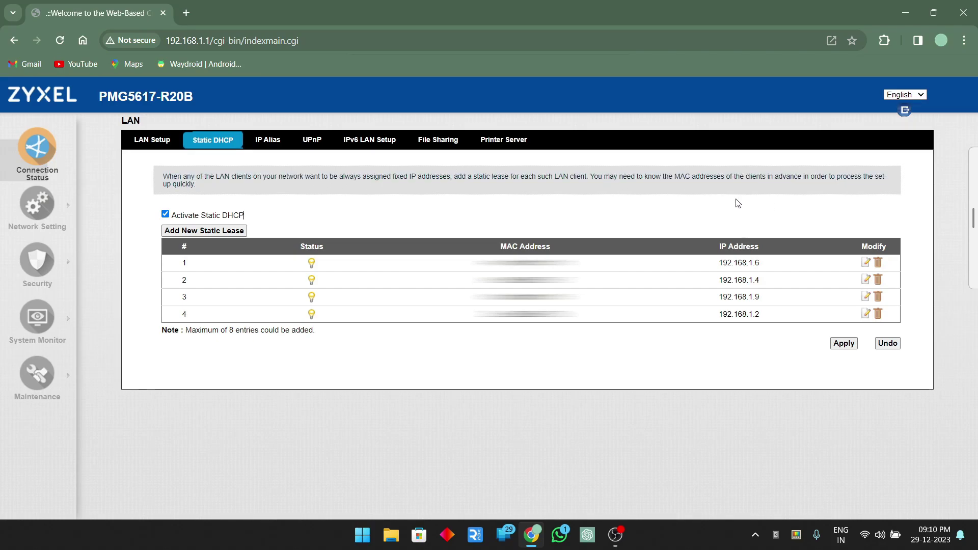
left_click(172, 233)
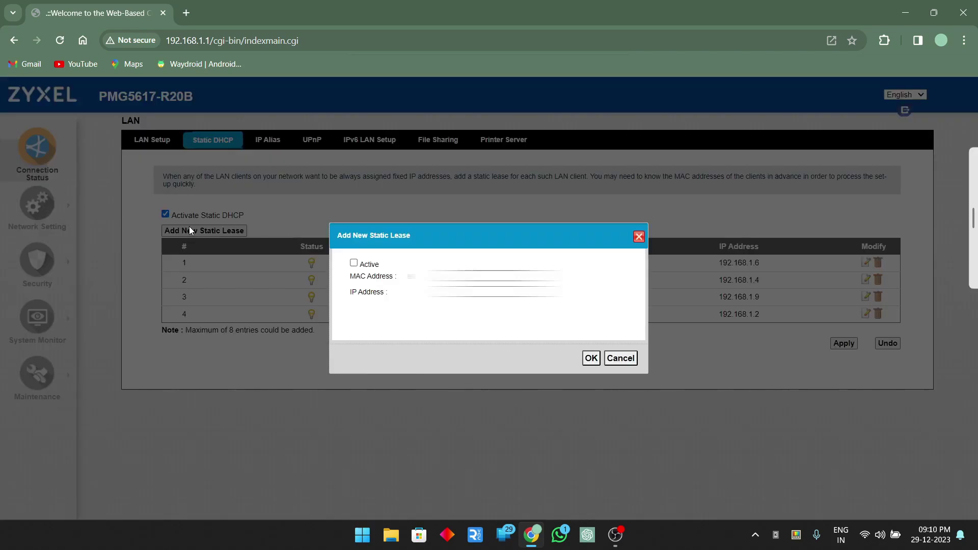
left_click(454, 275)
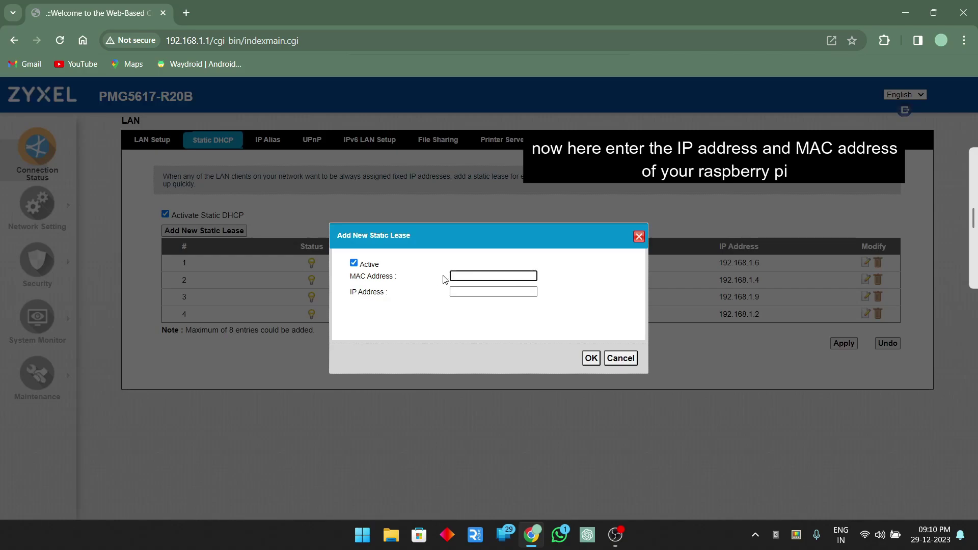
left_click(451, 293)
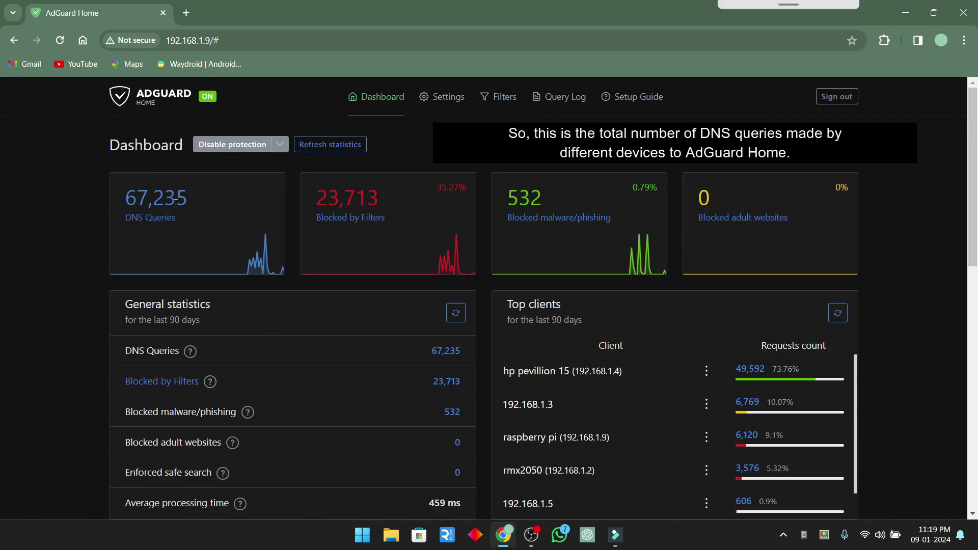
left_click_drag(126, 199, 192, 197)
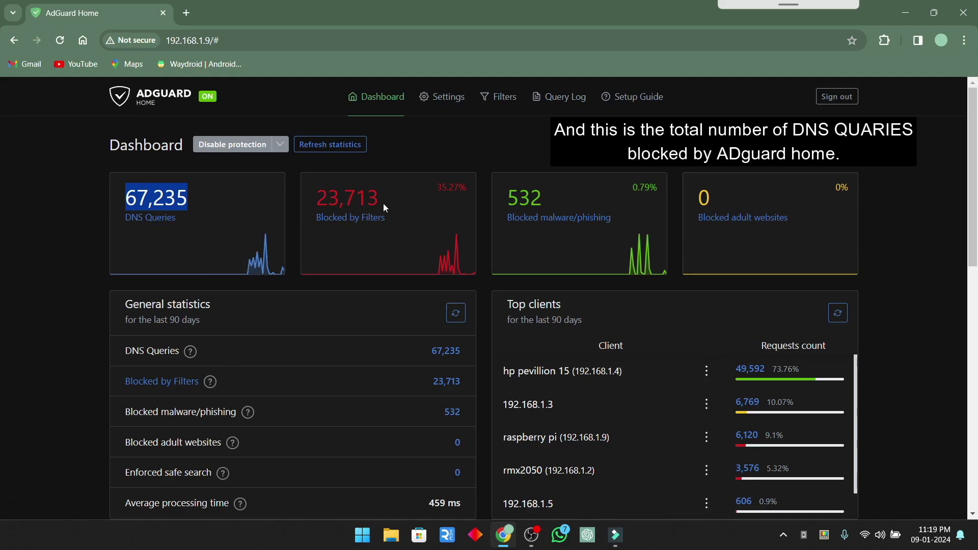
left_click_drag(322, 194, 380, 196)
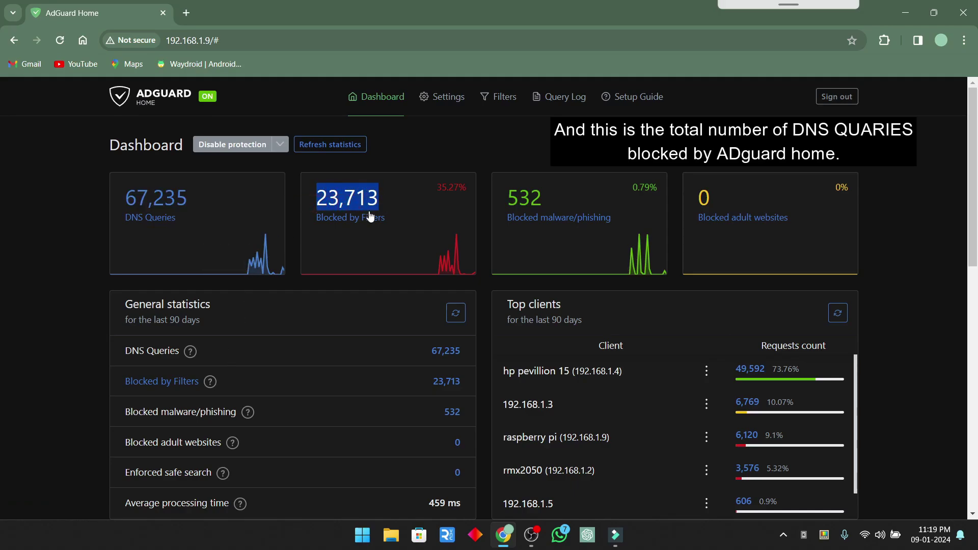
left_click(367, 235)
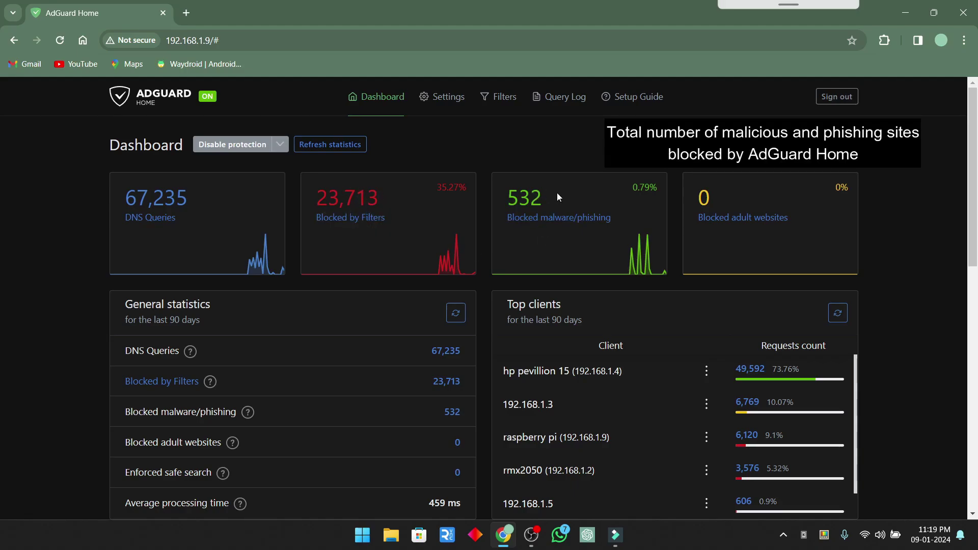
left_click_drag(557, 193, 504, 194)
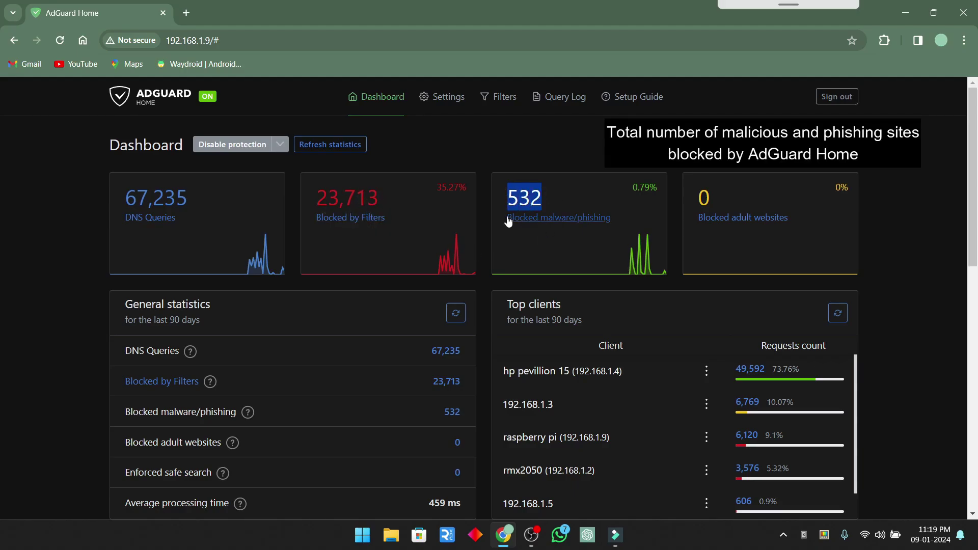
left_click(280, 145)
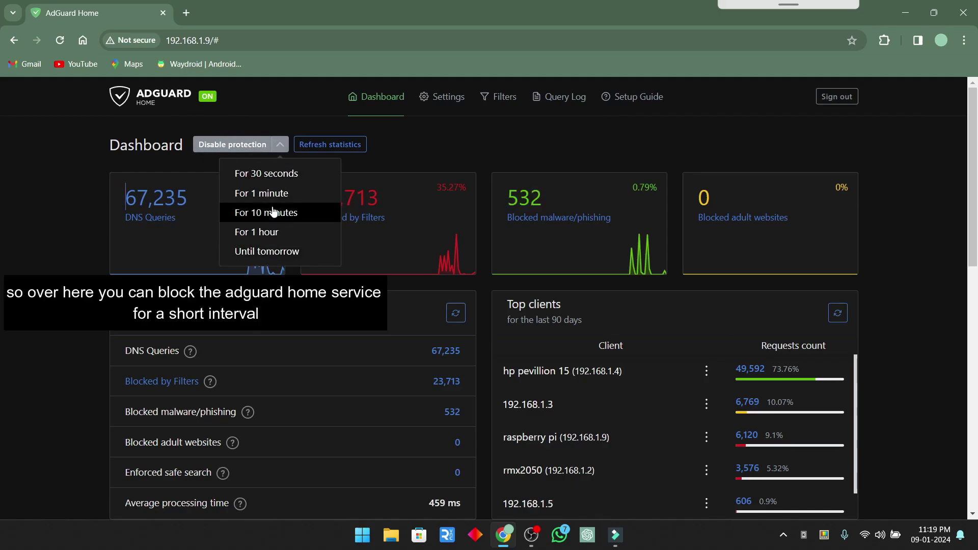
left_click(363, 209)
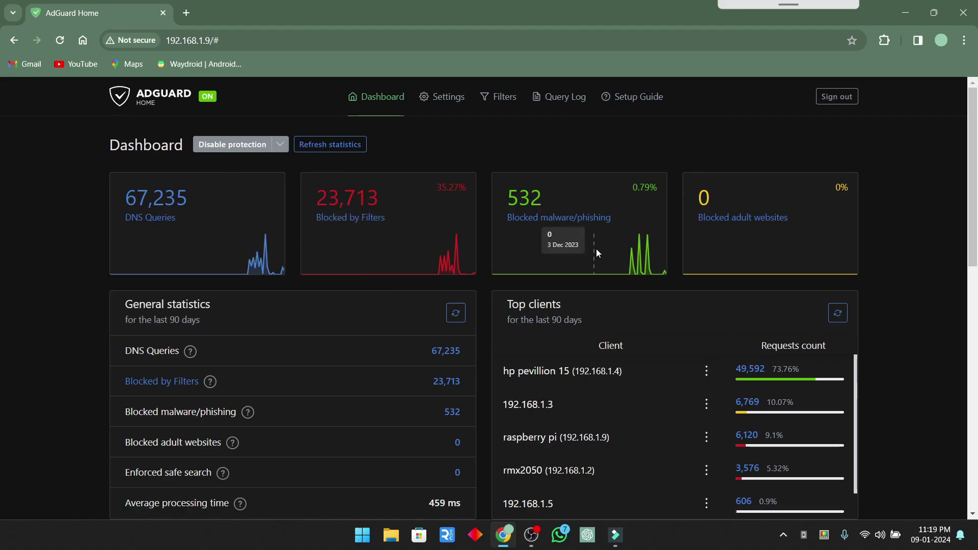
scroll(569, 337, "down", 3)
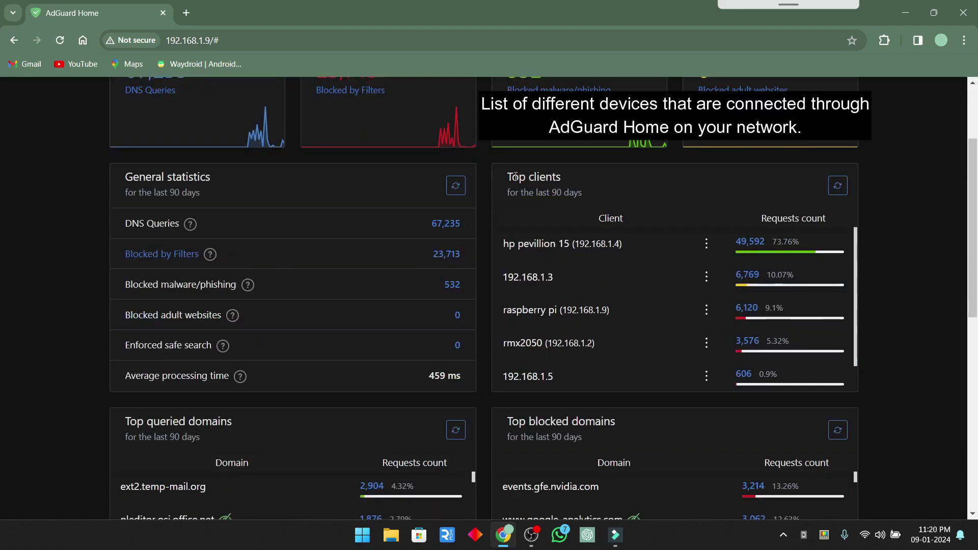
left_click_drag(514, 177, 556, 178)
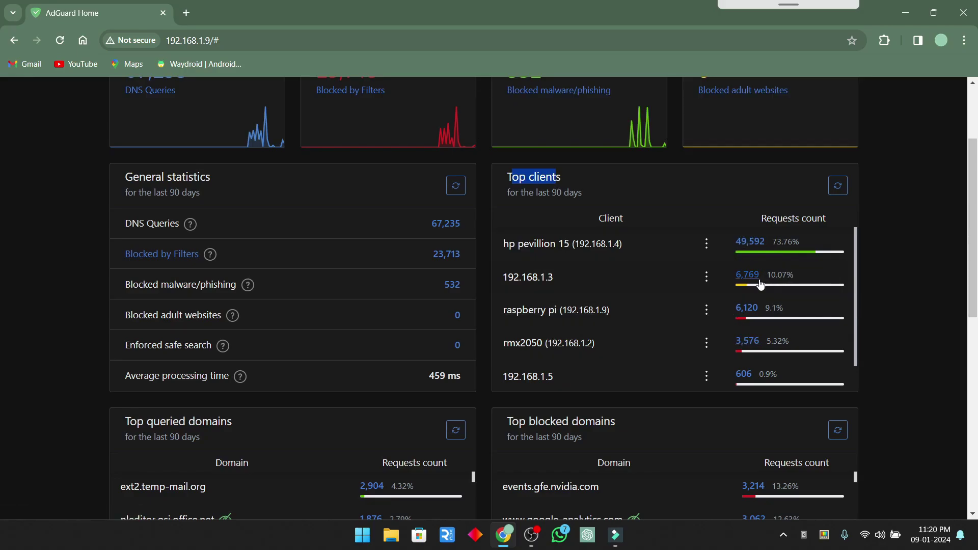
scroll(269, 332, "down", 3)
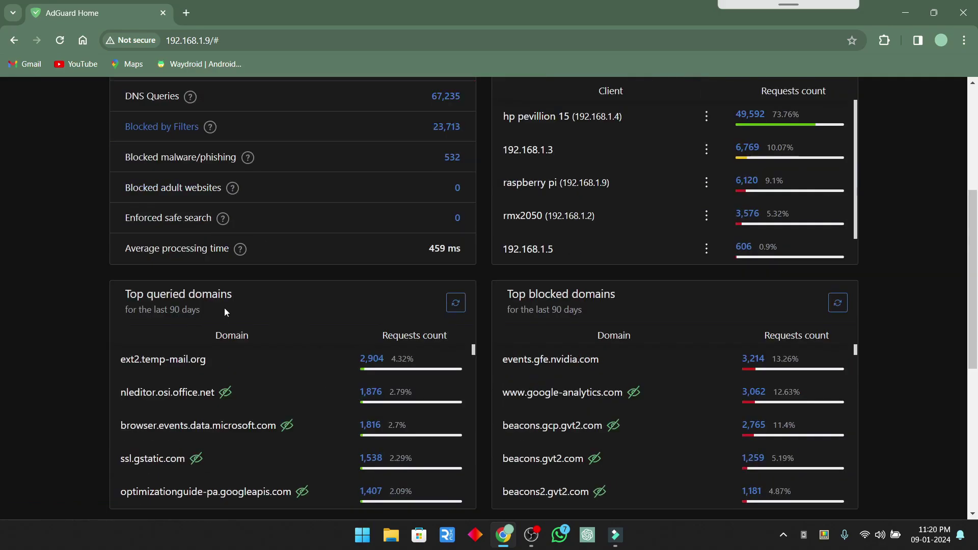
scroll(443, 387, "down", 3)
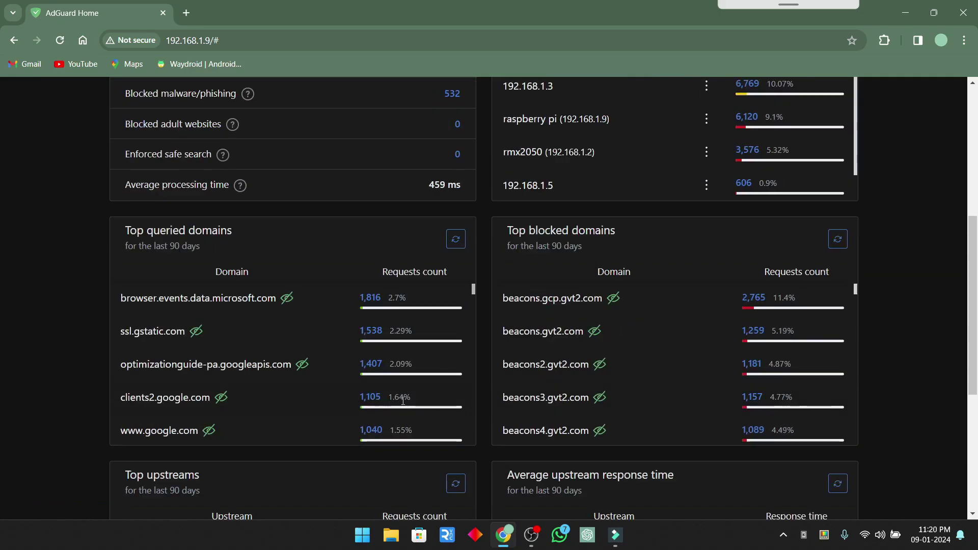
scroll(402, 401, "down", 10)
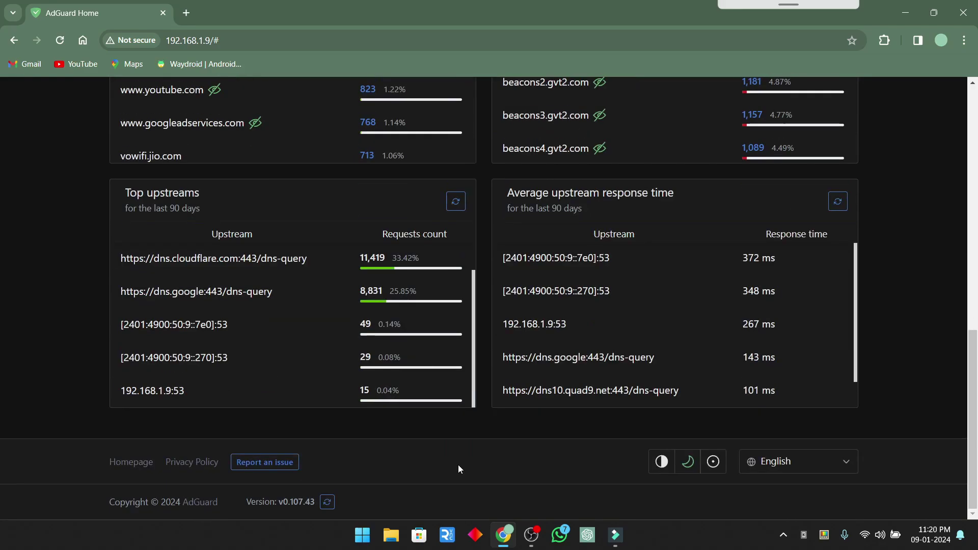
key("Home")
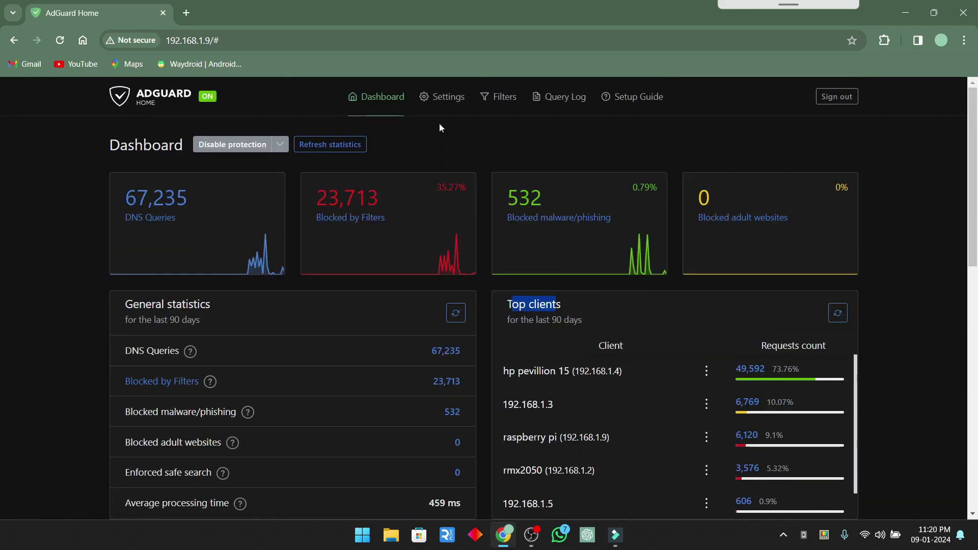
Choose 90 days for Query logs rotation in General settings and save
mouse_move(435, 98)
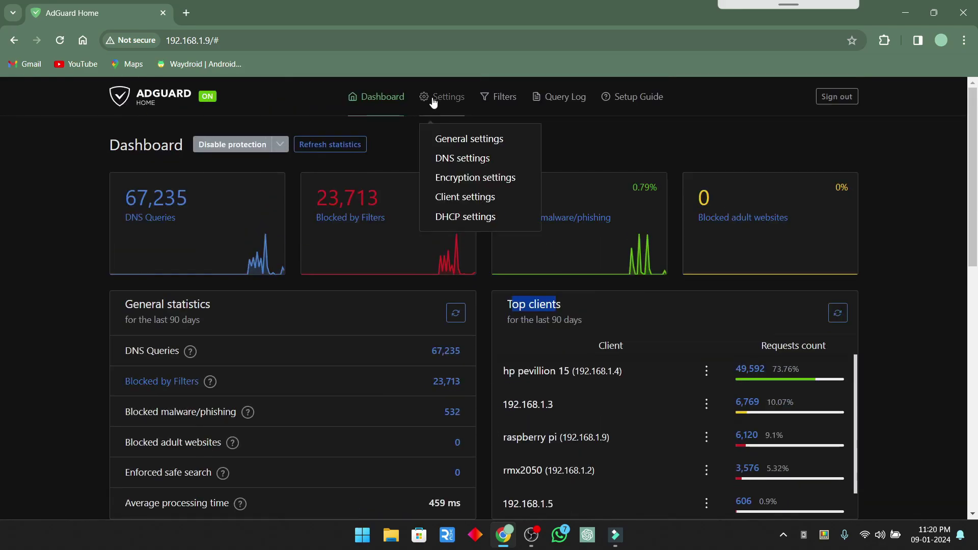
left_click(449, 146)
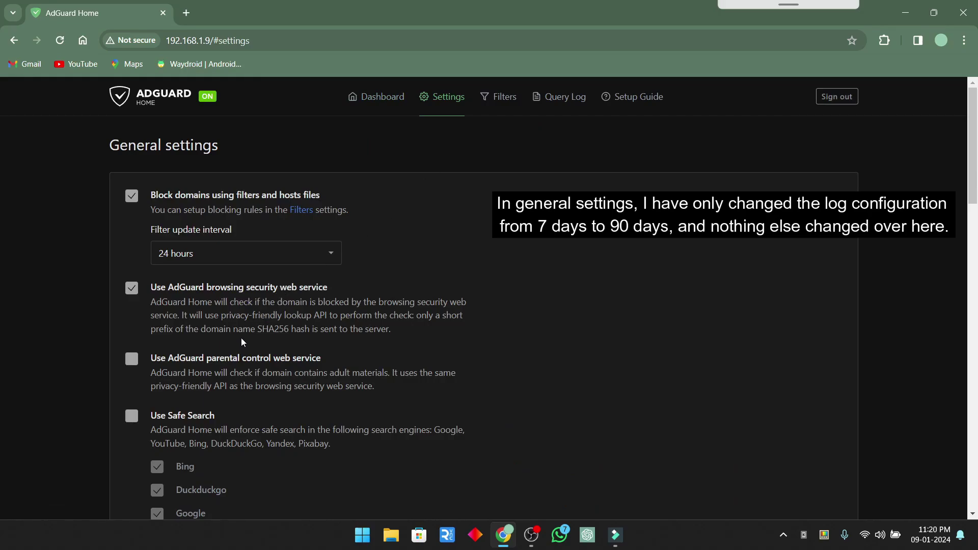
scroll(275, 364, "down", 5)
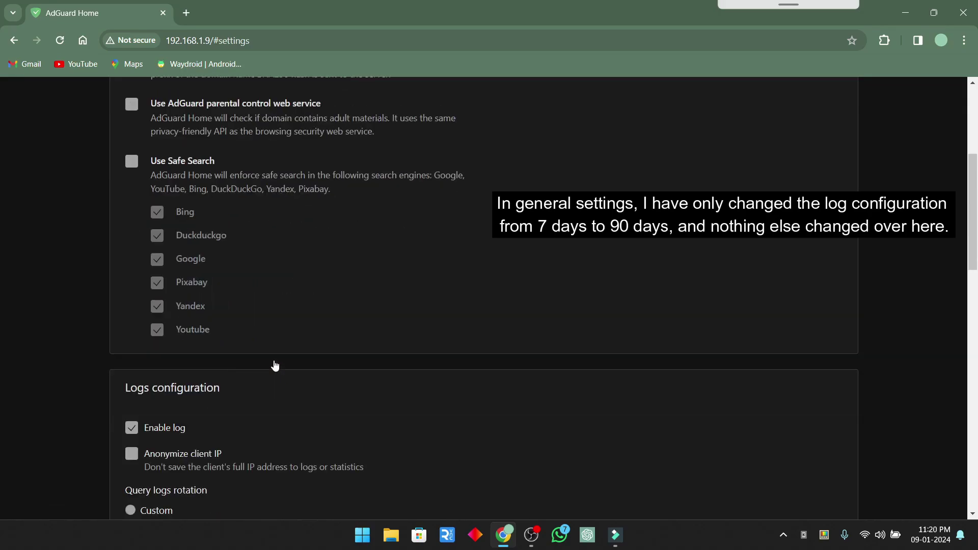
scroll(274, 364, "down", 7)
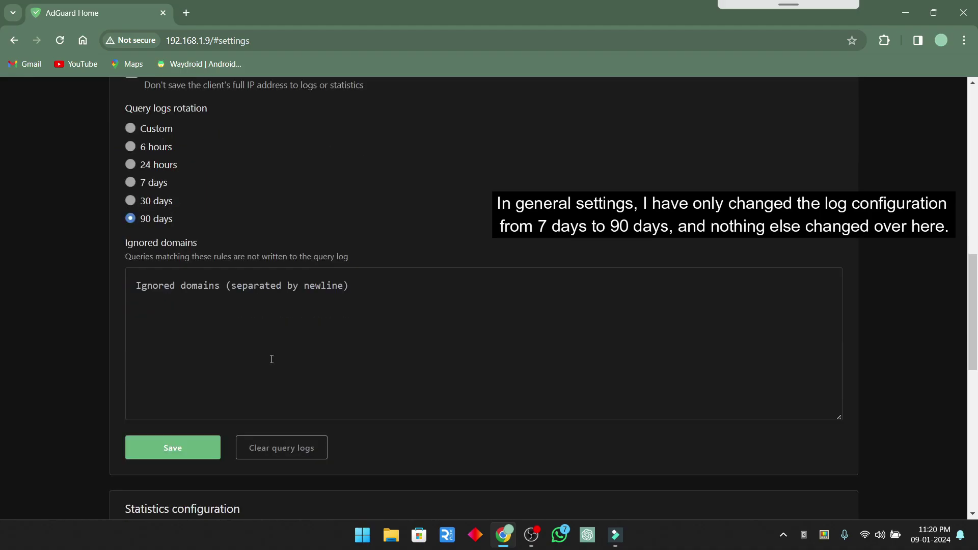
left_click(143, 220)
left_click(183, 447)
scroll(478, 322, "down", 6)
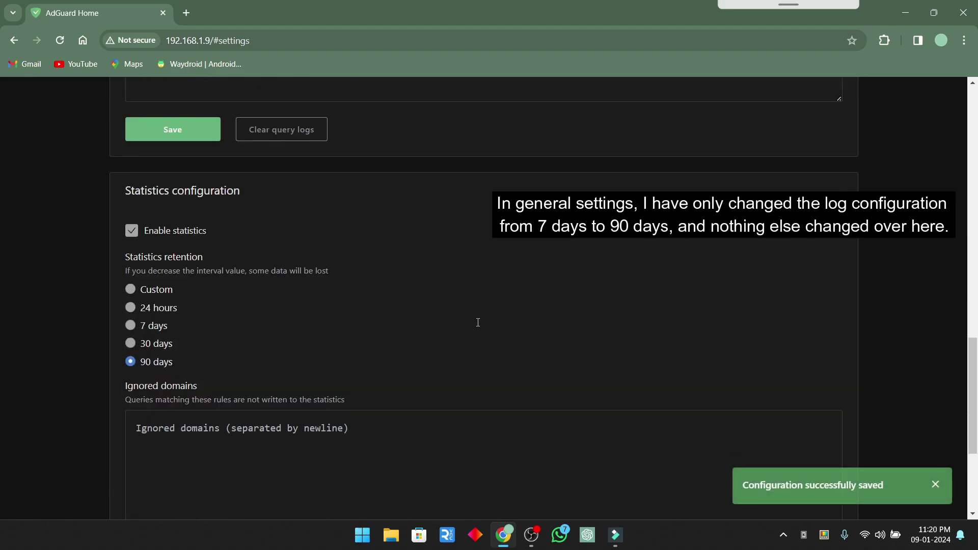
scroll(149, 306, "down", 4)
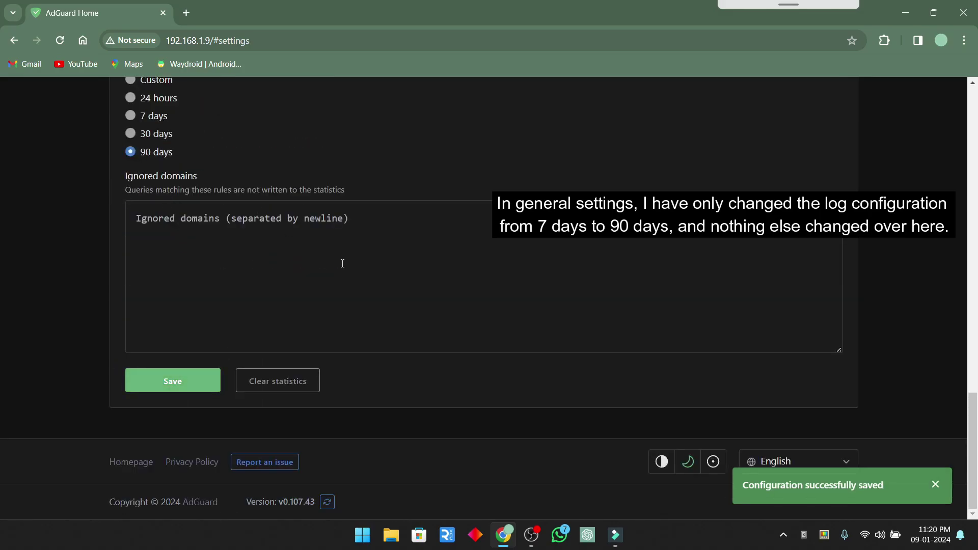
scroll(424, 272, "up", 9)
scroll(424, 272, "up", 10)
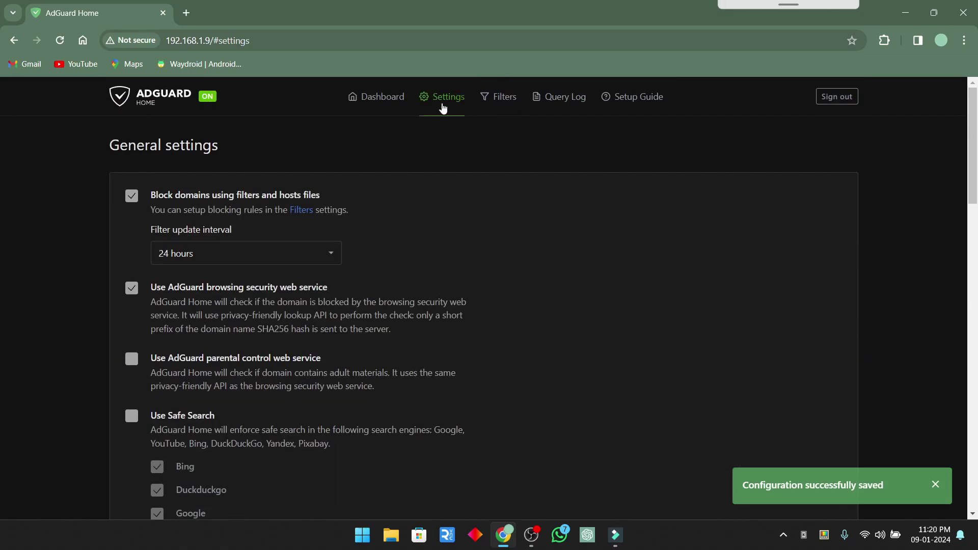
Go to DNS settings and follow the link to the known DNS providers list
mouse_move(444, 107)
left_click(453, 159)
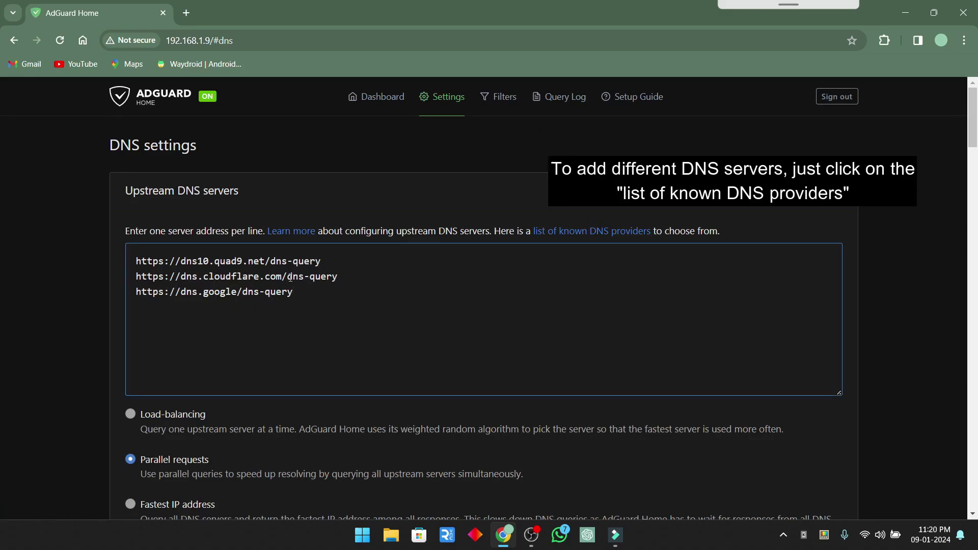
left_click(579, 232)
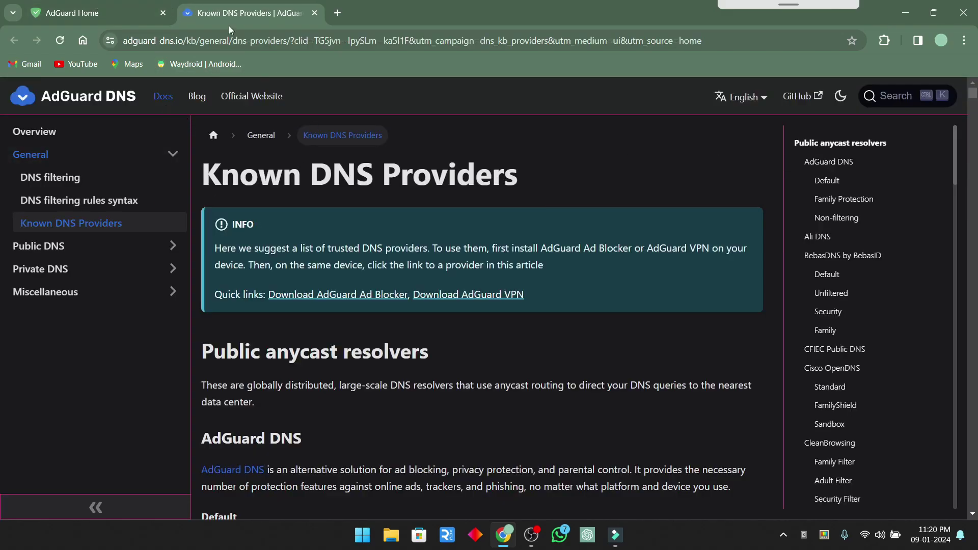
scroll(439, 340, "down", 6)
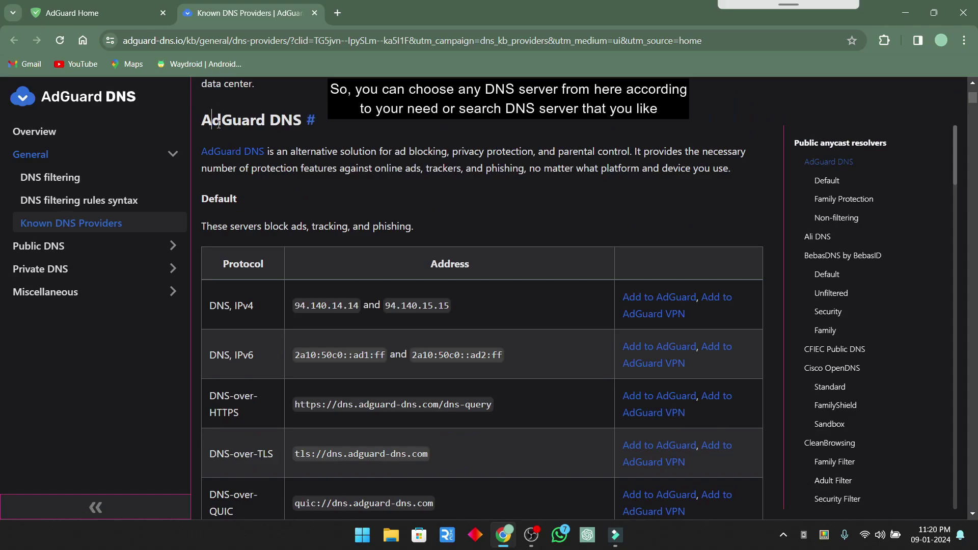
scroll(294, 210, "down", 5)
scroll(293, 210, "down", 15)
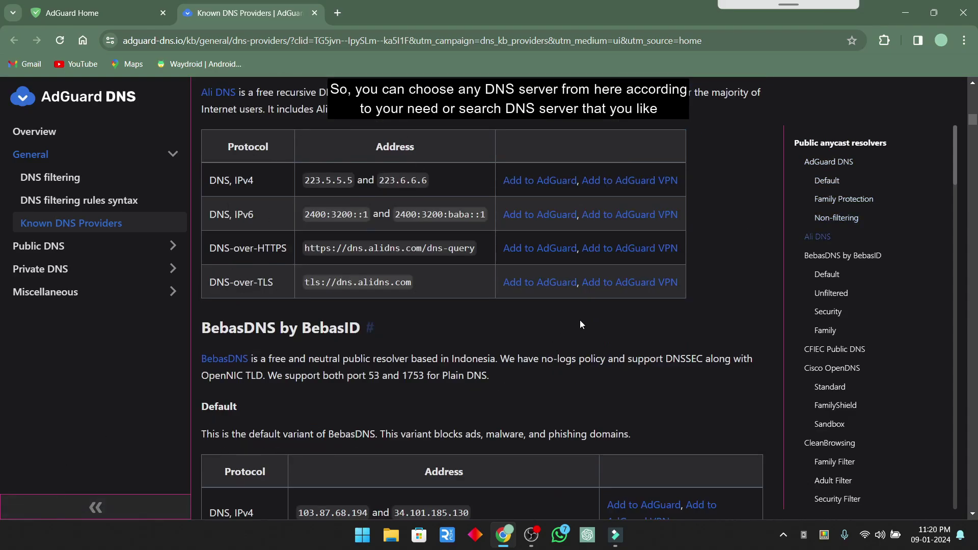
scroll(580, 325, "up", 8)
Search the docs for 'cloud' and select the Cloudflare DNS-over-HTTPS IPv4 URL
left_click(879, 96)
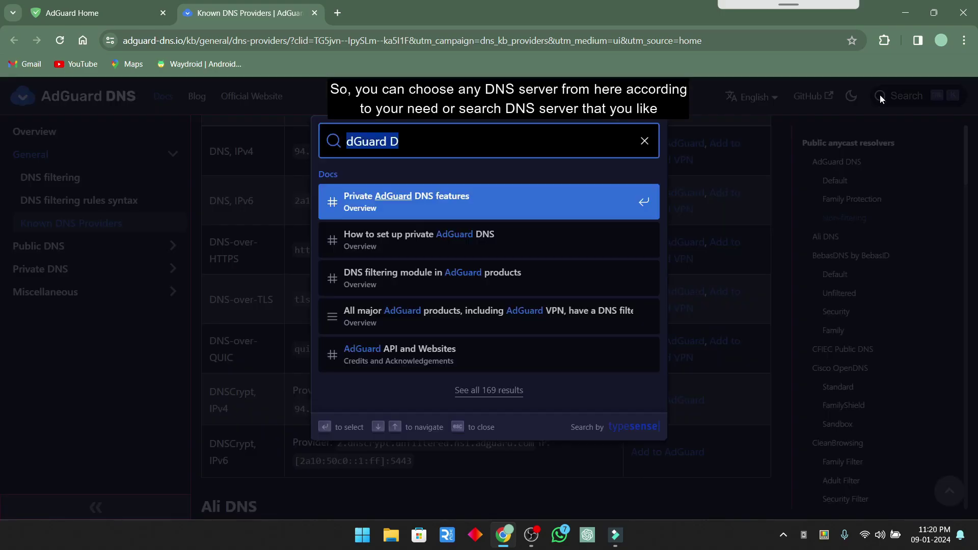
left_click(483, 150)
key("BackSpace")
key("BackSpace")
key("BackSpace")
key("BackSpace")
key("BackSpace")
key("BackSpace")
key("BackSpace")
key("BackSpace")
key("Down")
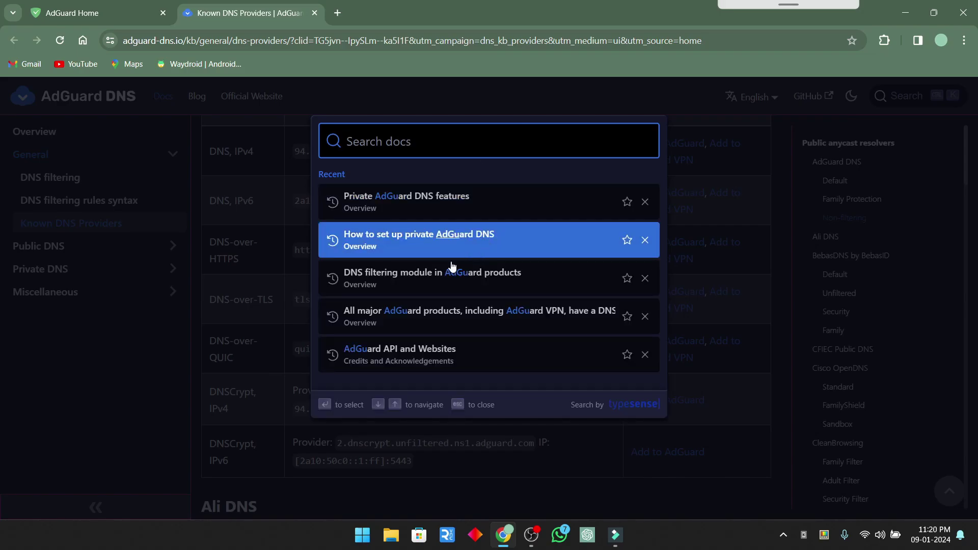
key("Up")
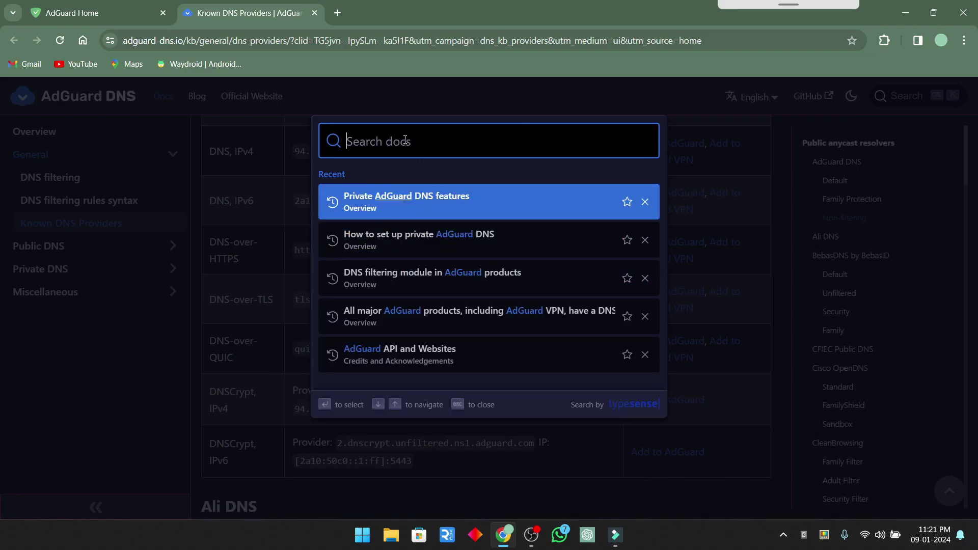
type("cloud")
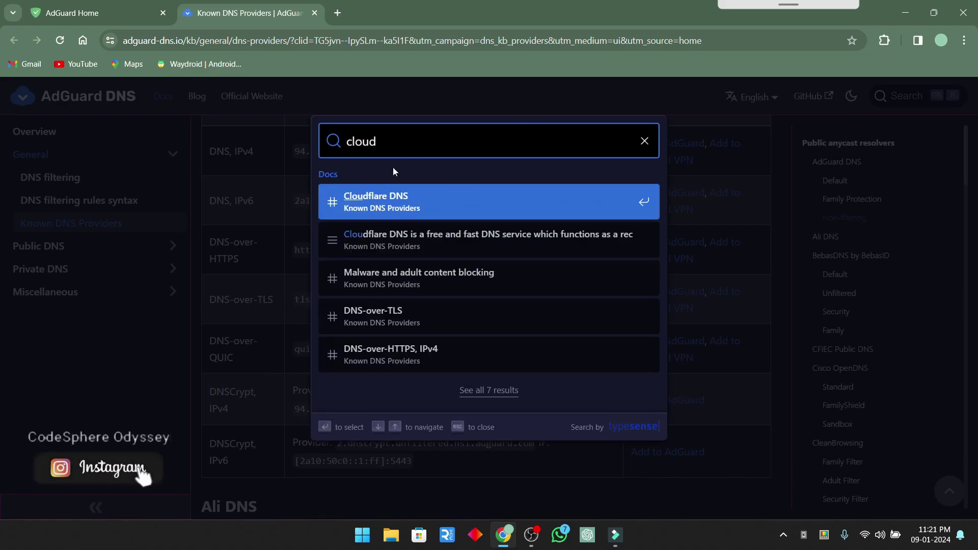
left_click(386, 196)
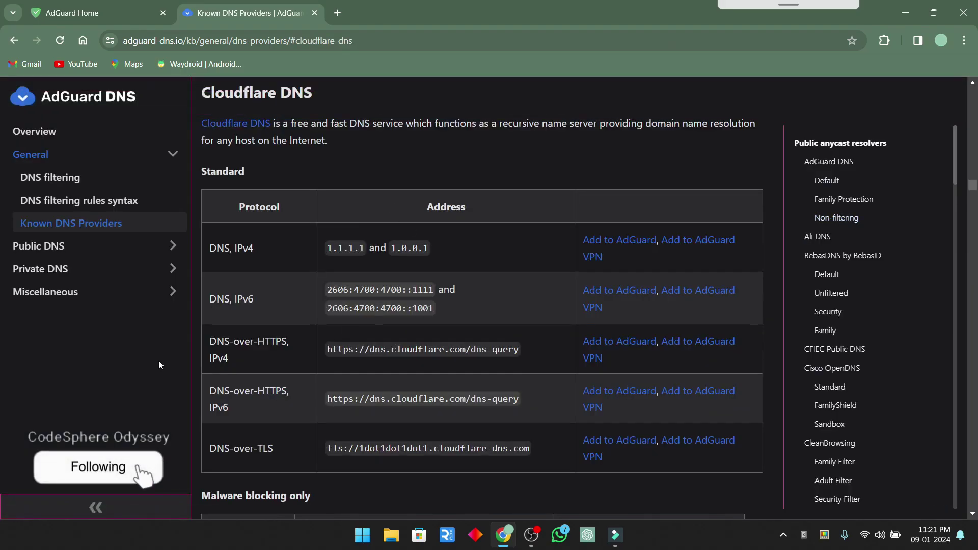
left_click_drag(211, 94, 302, 96)
right_click(302, 96)
left_click(240, 341)
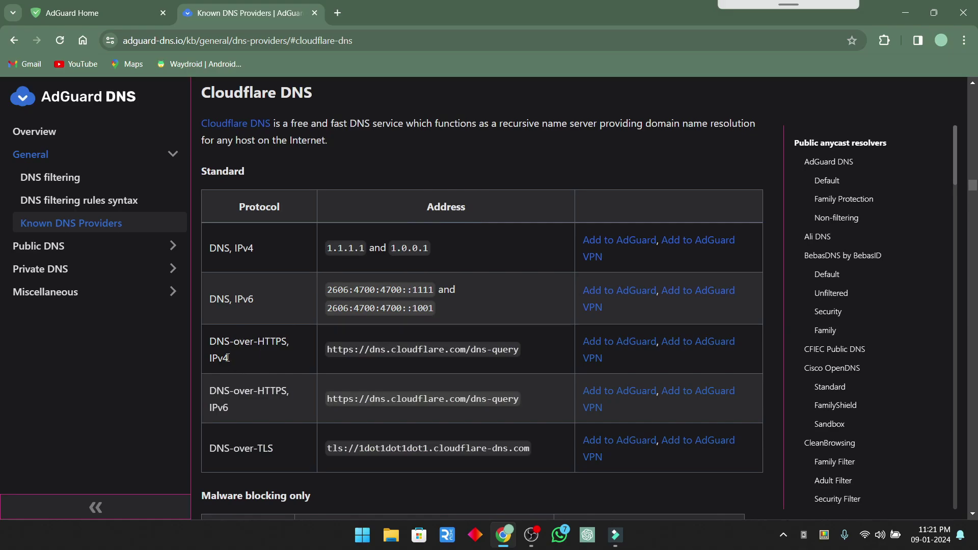
left_click(234, 412)
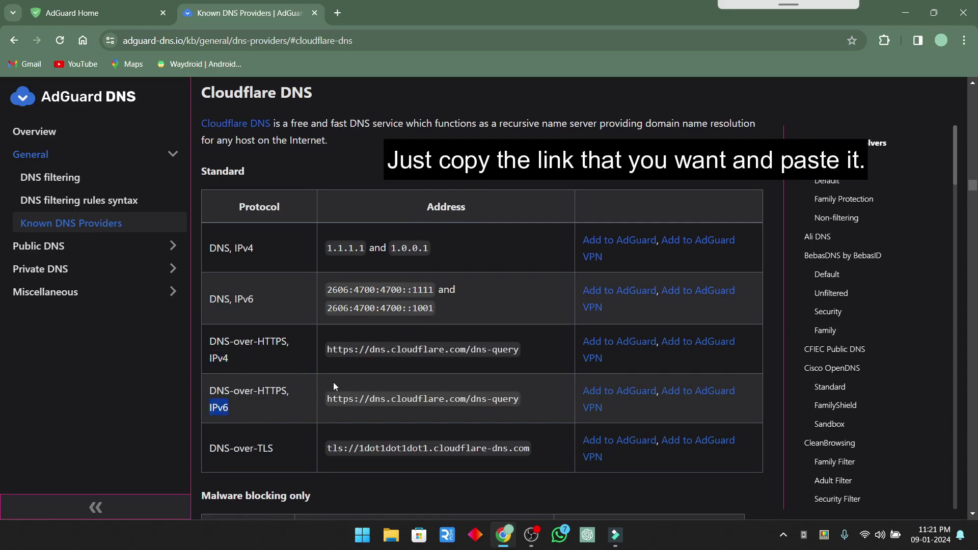
left_click_drag(322, 353, 524, 350)
key("ctrl+c")
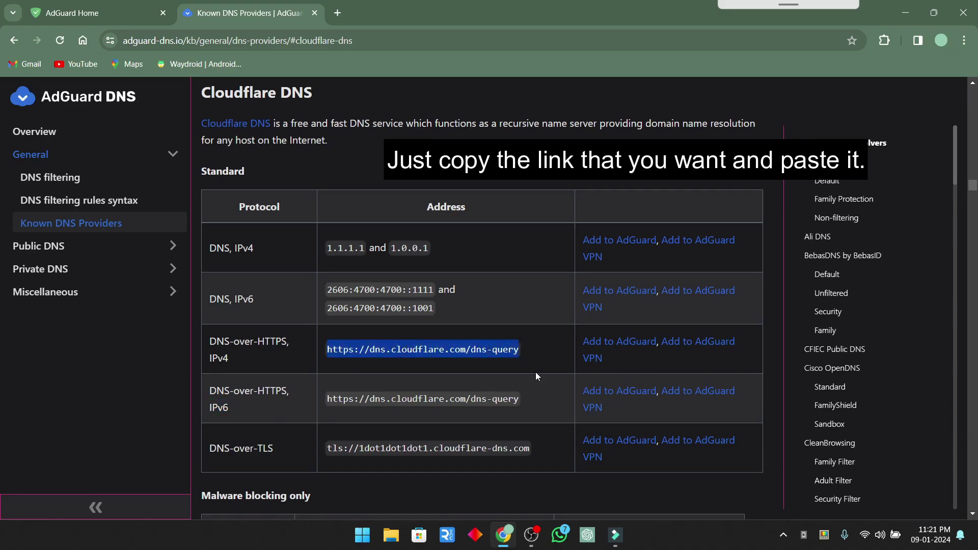
Keep the upstream list unchanged, switch to Load-balancing, test the upstreams and apply
left_click(133, 6)
left_click(265, 291)
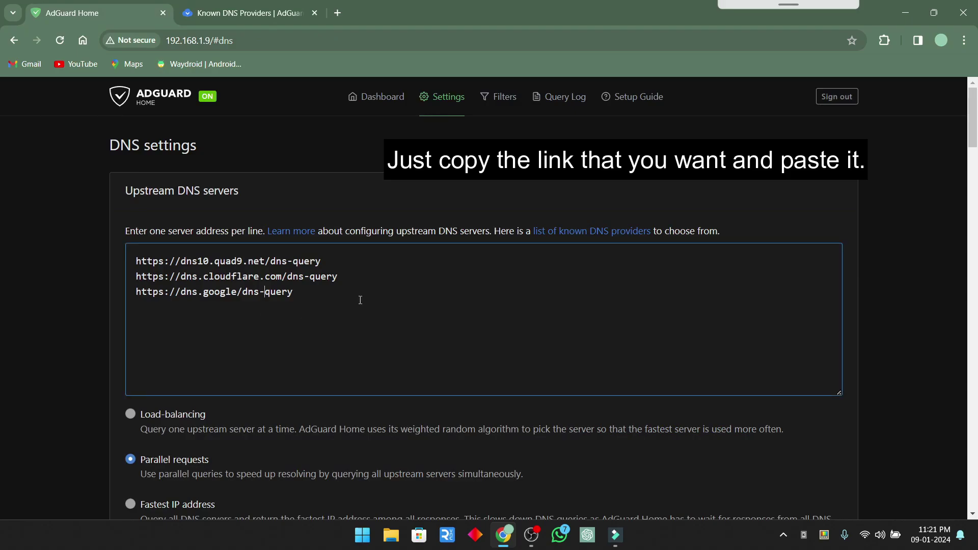
key("ctrl+v")
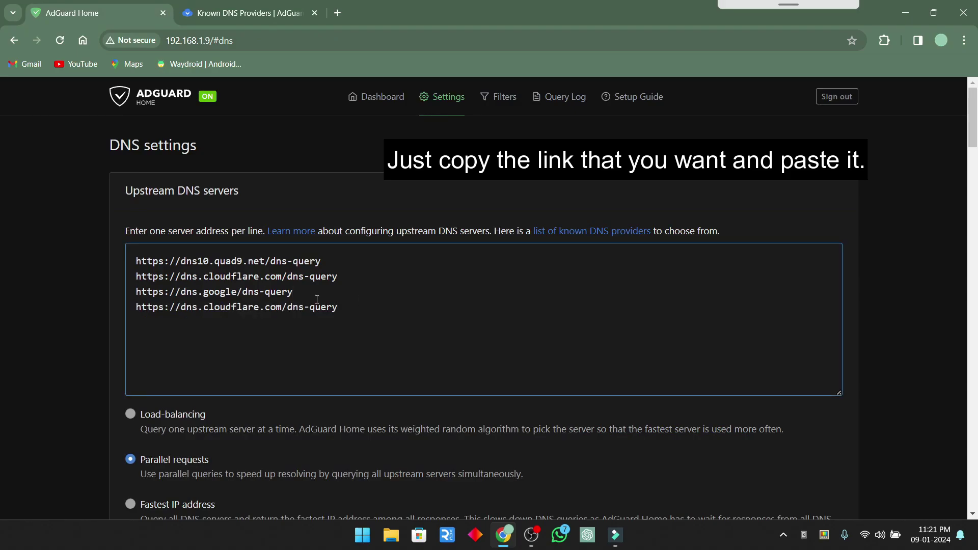
key("ctrl+z")
scroll(317, 300, "down", 2)
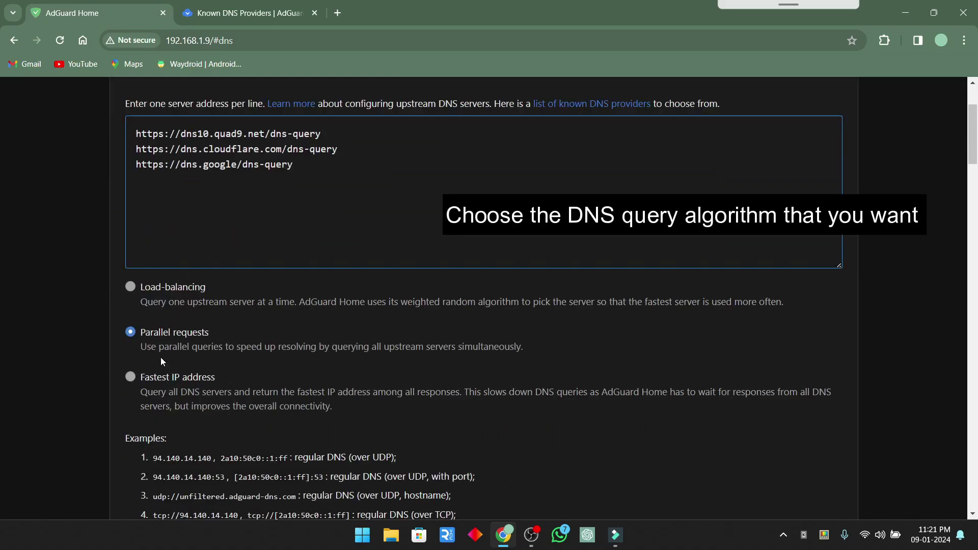
left_click(137, 302)
left_click(131, 287)
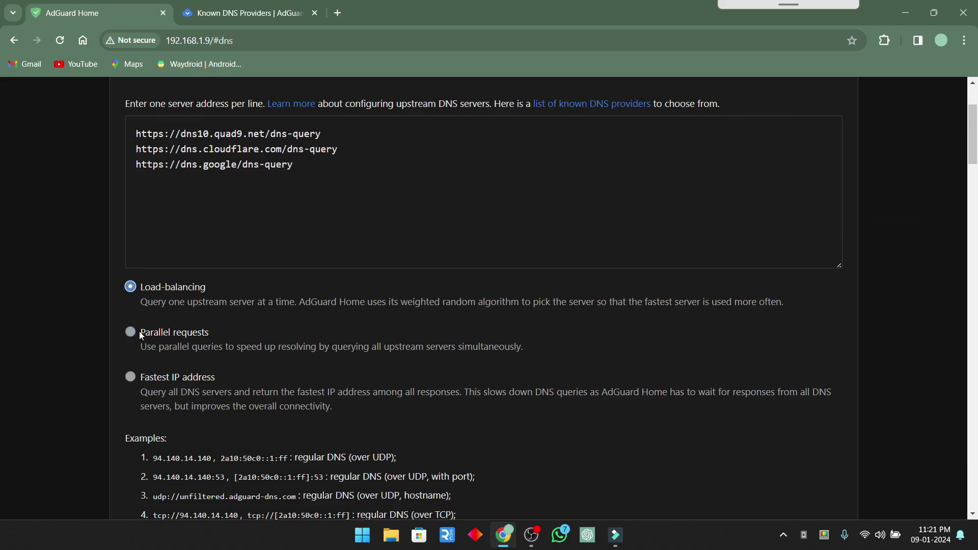
scroll(140, 332, "down", 12)
left_click(171, 418)
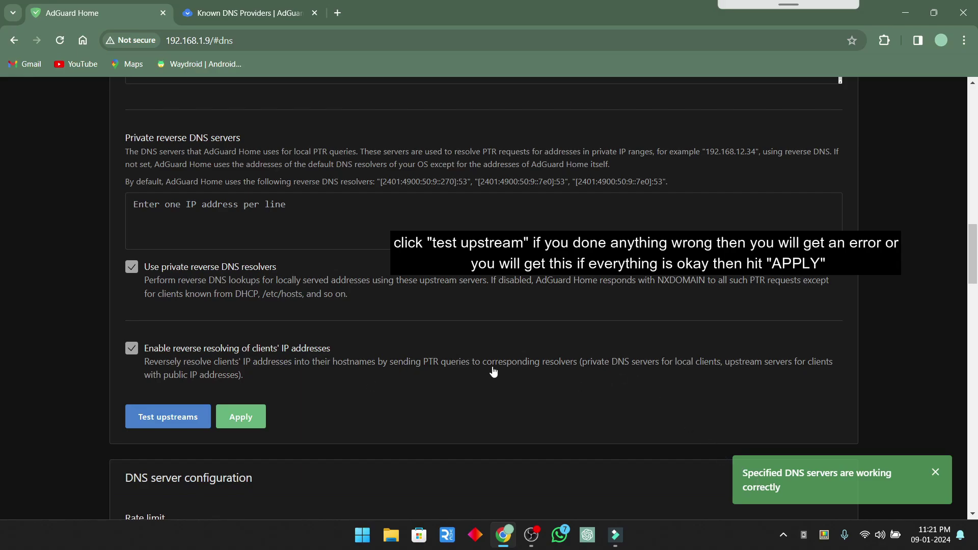
left_click(241, 417)
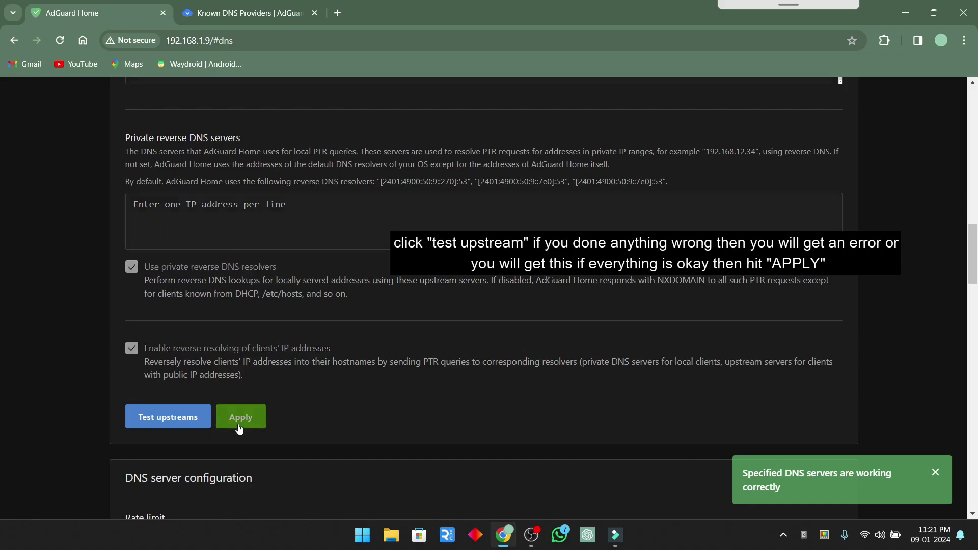
Review the six allowed 192.168.1.x client addresses and save the access settings
scroll(294, 408, "down", 5)
scroll(294, 414, "down", 15)
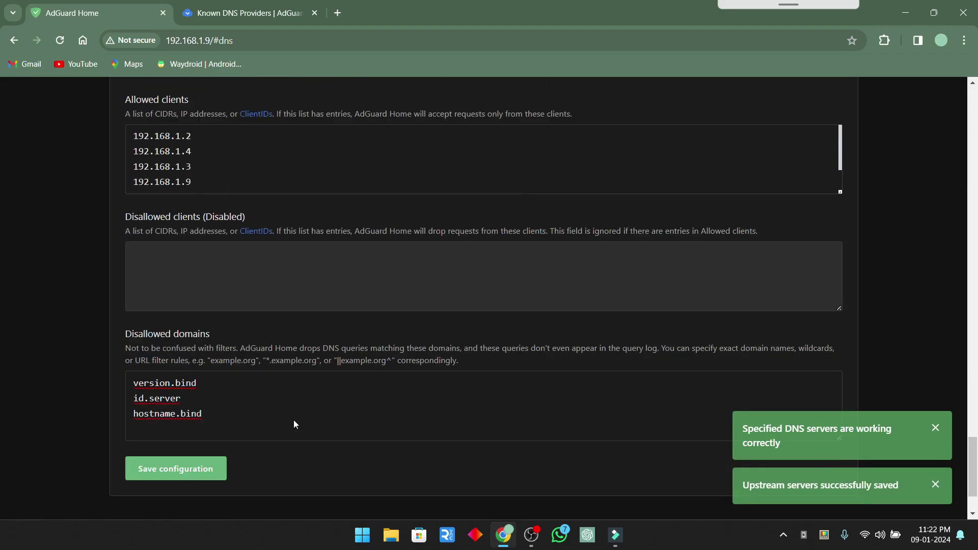
scroll(291, 424, "up", 6)
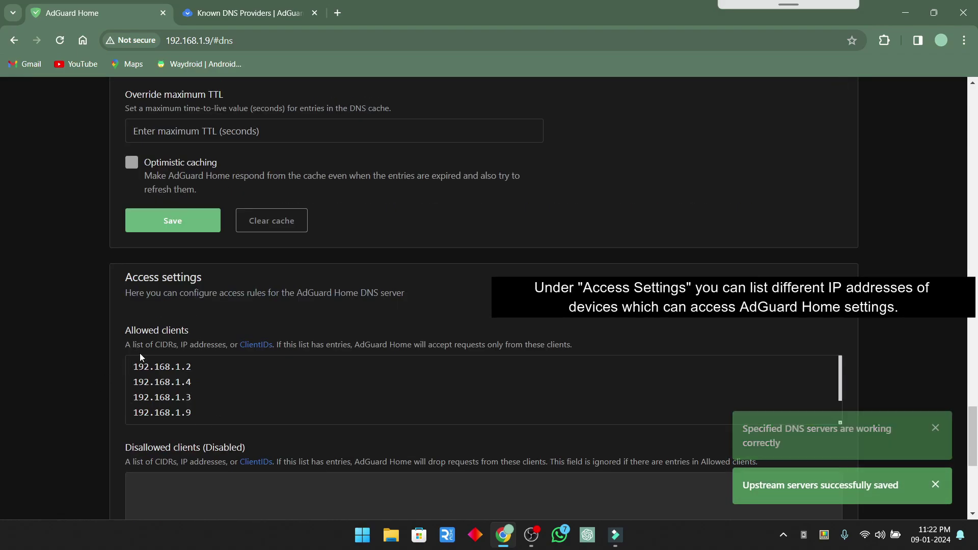
left_click_drag(131, 359, 209, 413)
left_click(209, 413)
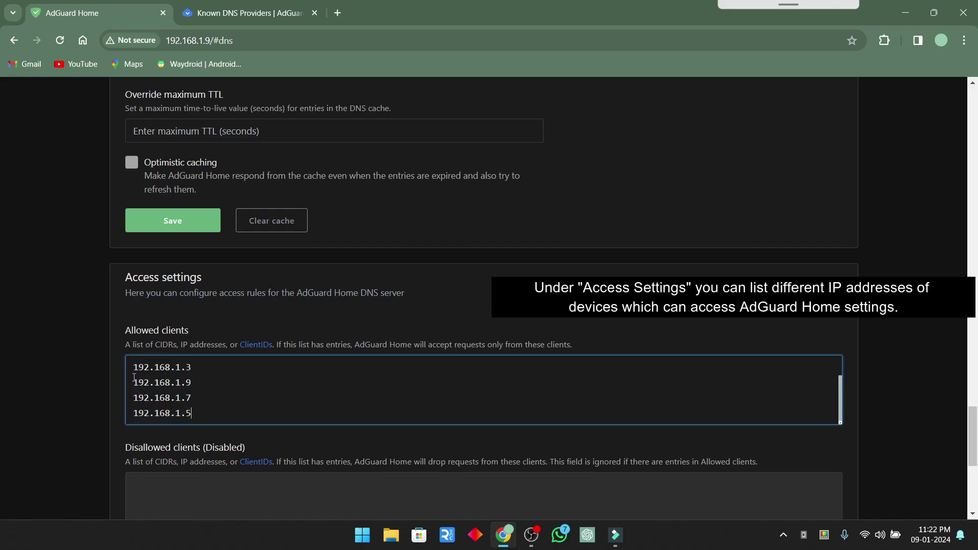
scroll(208, 448, "down", 6)
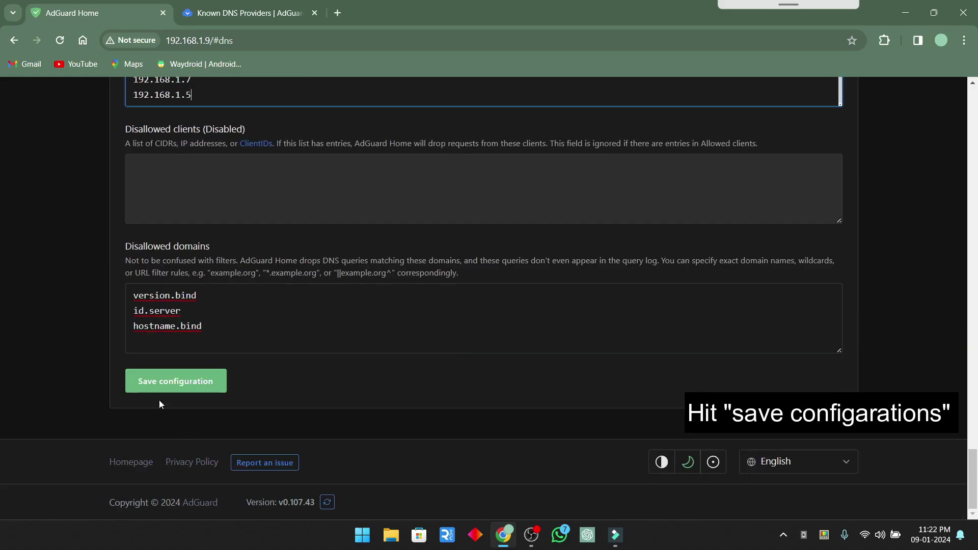
left_click(174, 381)
scroll(337, 372, "up", 15)
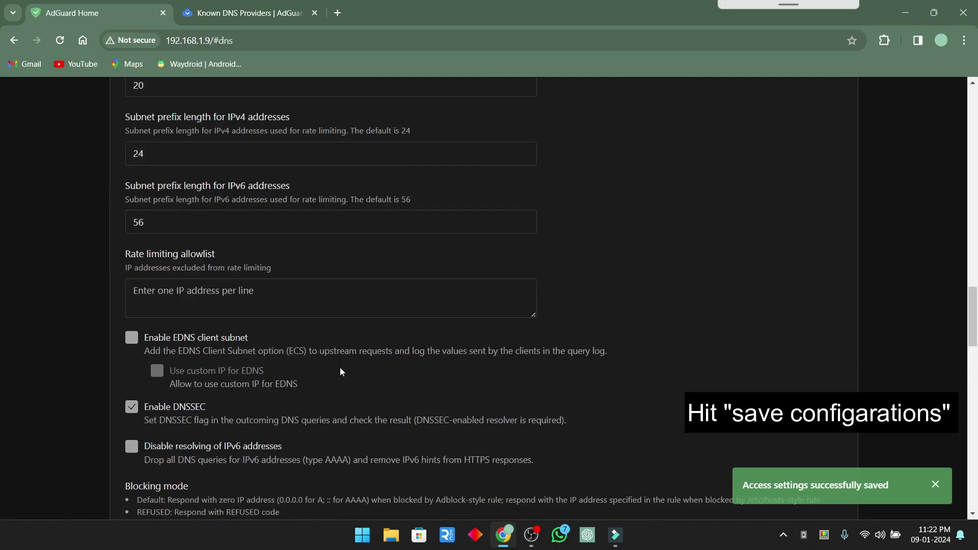
scroll(340, 368, "up", 10)
On Client settings, start a new persistent client and browse its name and tag options
mouse_move(442, 97)
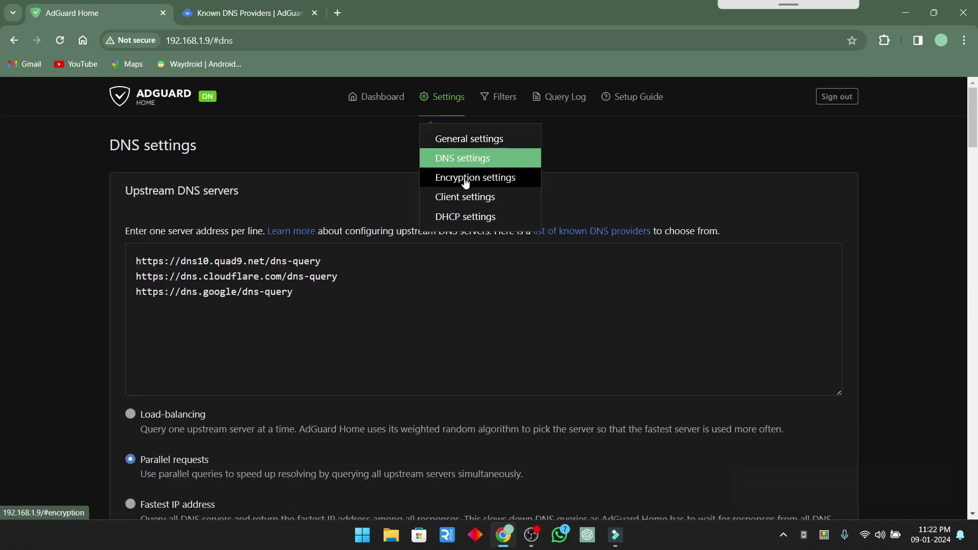
left_click(464, 196)
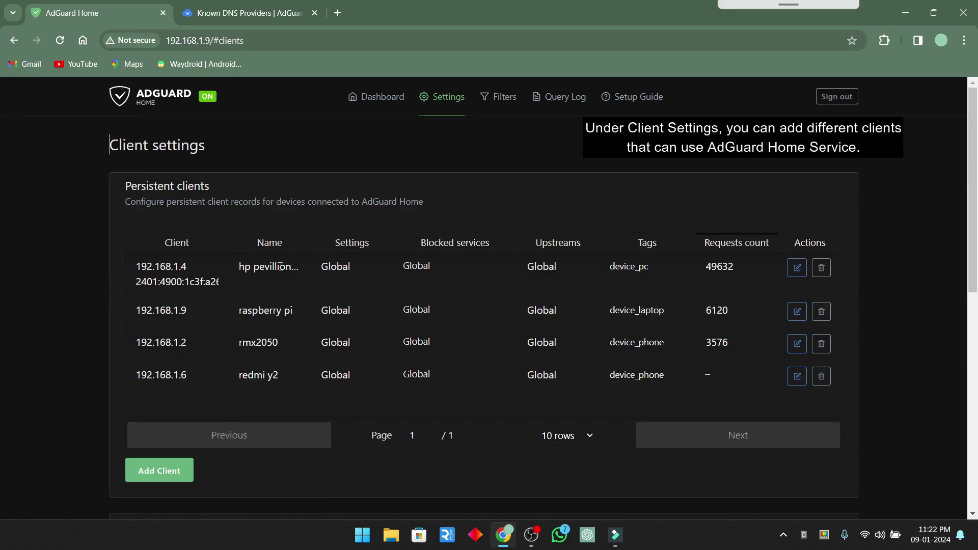
left_click(163, 461)
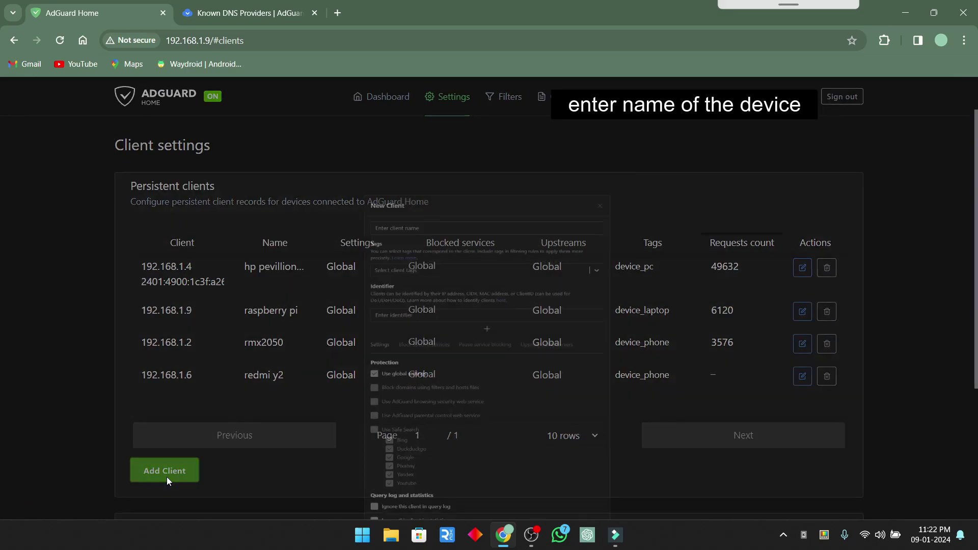
left_click(417, 113)
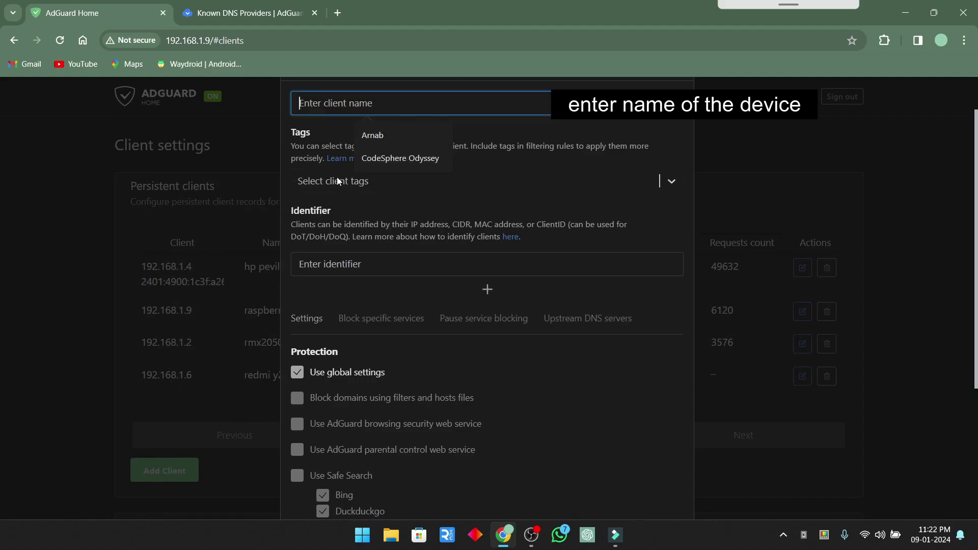
left_click(305, 178)
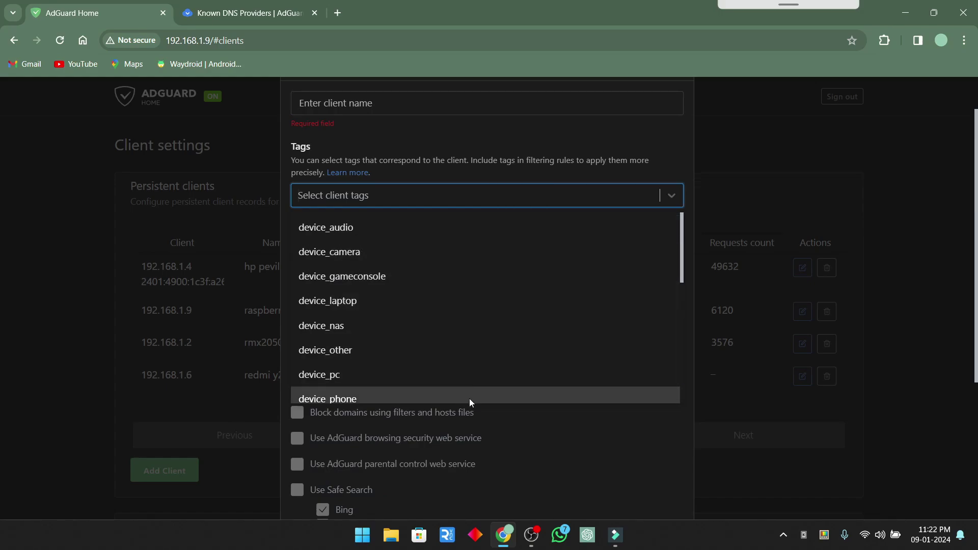
left_click(523, 435)
Review the client identifier options, such as IP address, then cancel the new client
left_click(309, 280)
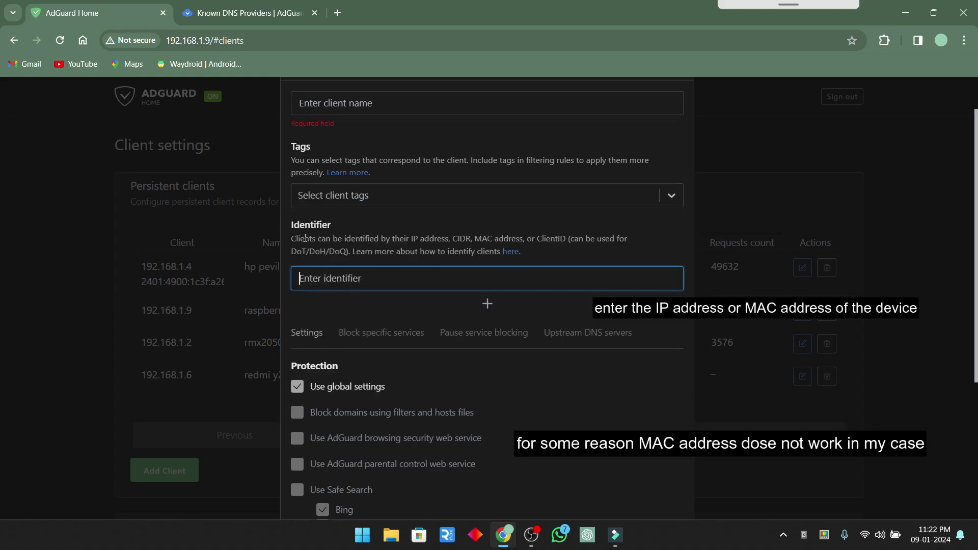
left_click_drag(305, 238, 520, 238)
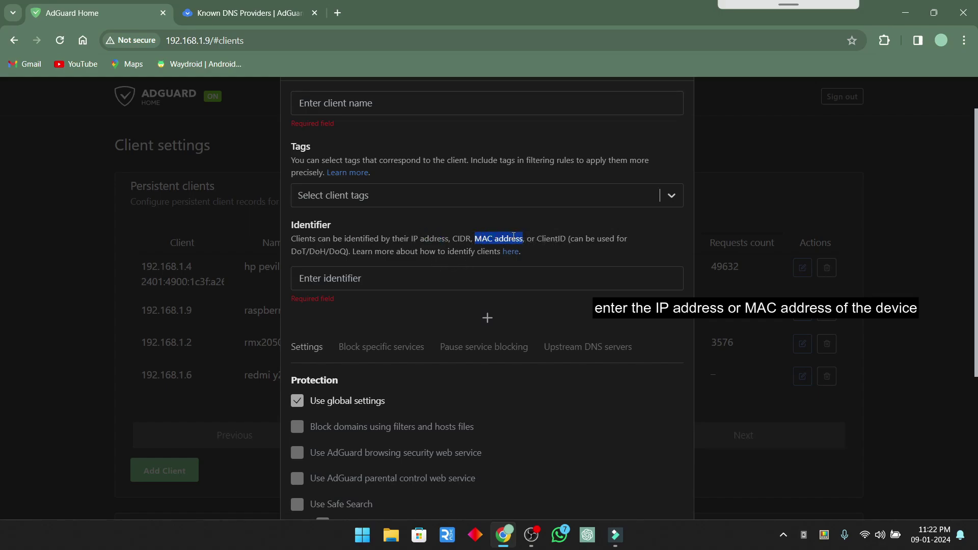
left_click(395, 280)
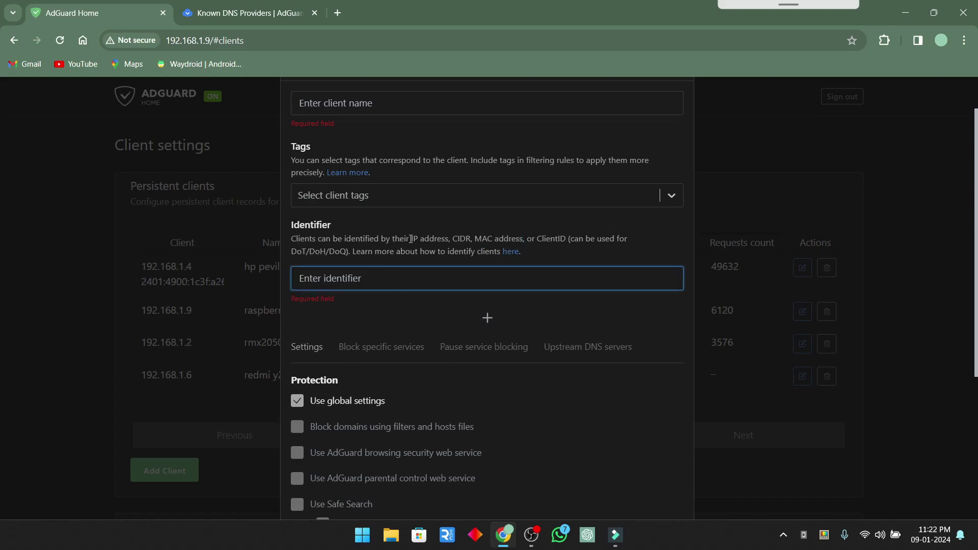
left_click_drag(411, 239, 456, 242)
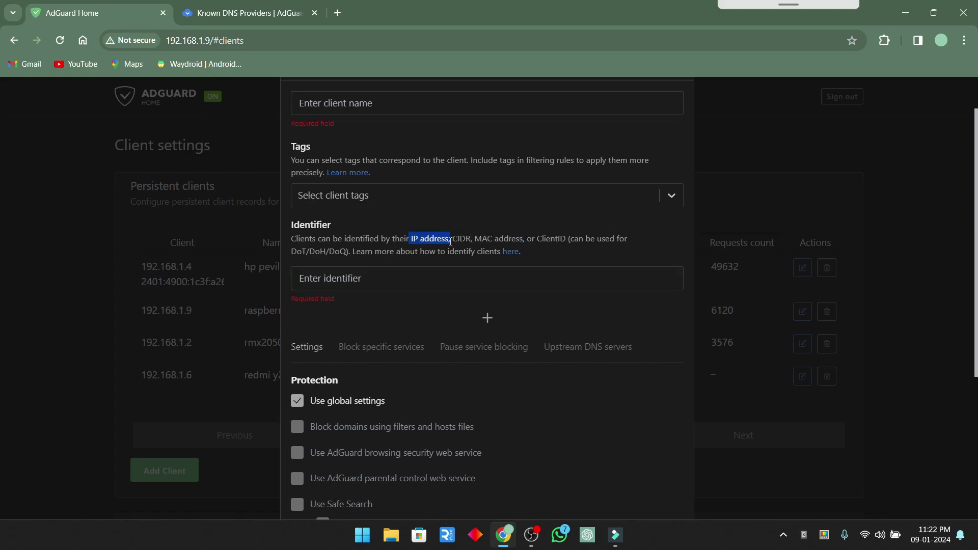
scroll(399, 354, "down", 5)
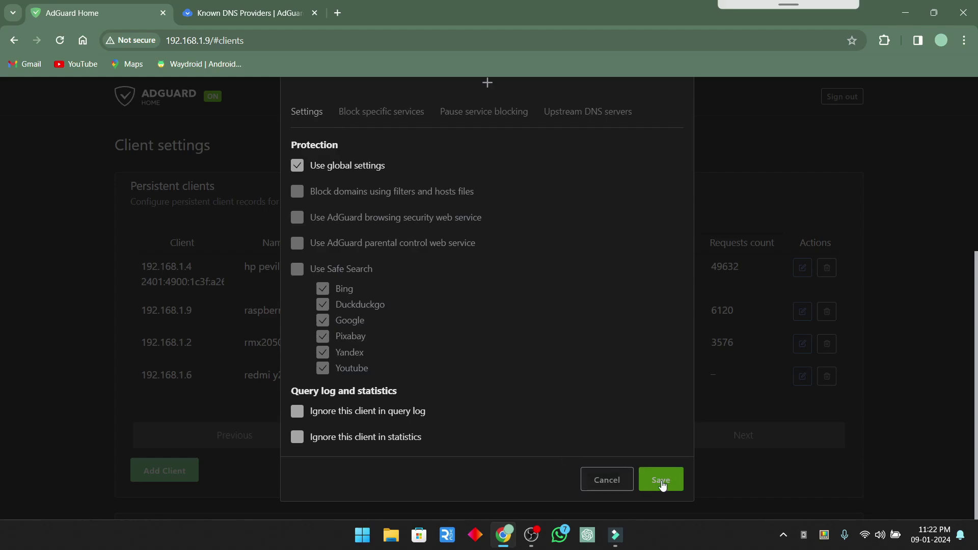
left_click(621, 483)
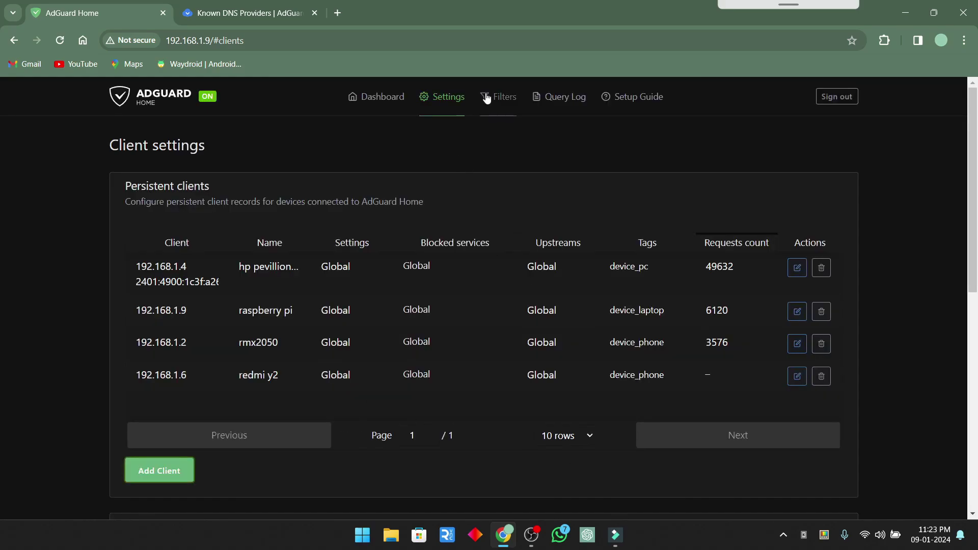
Check the DNS blocklists page, noting the AdGuard DNS filter's 56,486 rules
mouse_move(490, 98)
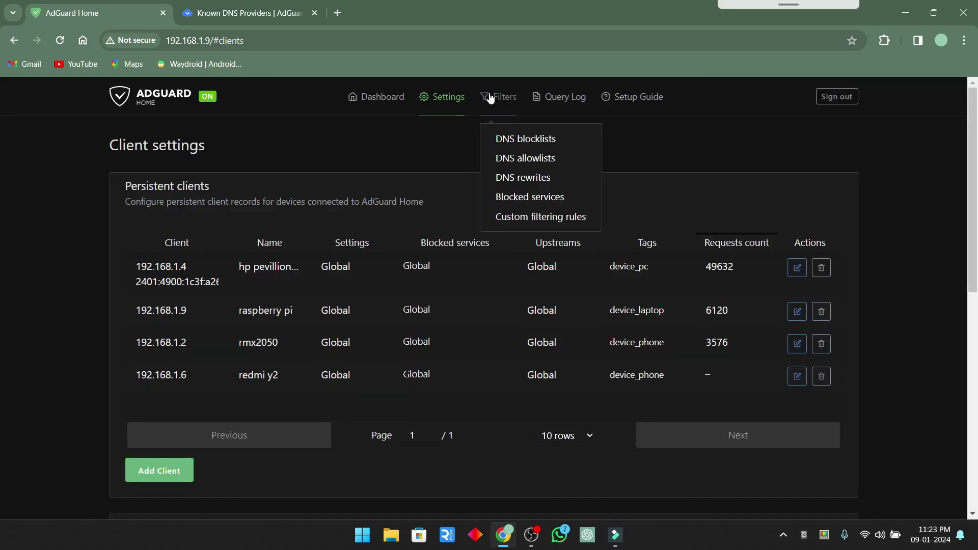
left_click(513, 139)
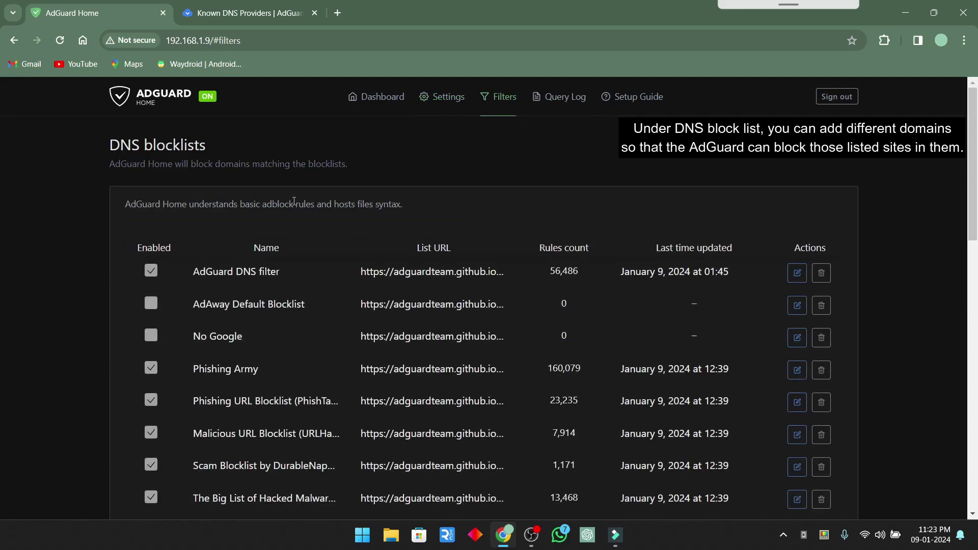
scroll(300, 262, "down", 5)
scroll(74, 267, "up", 5)
left_click_drag(550, 275, 576, 274)
left_click_drag(108, 164, 362, 170)
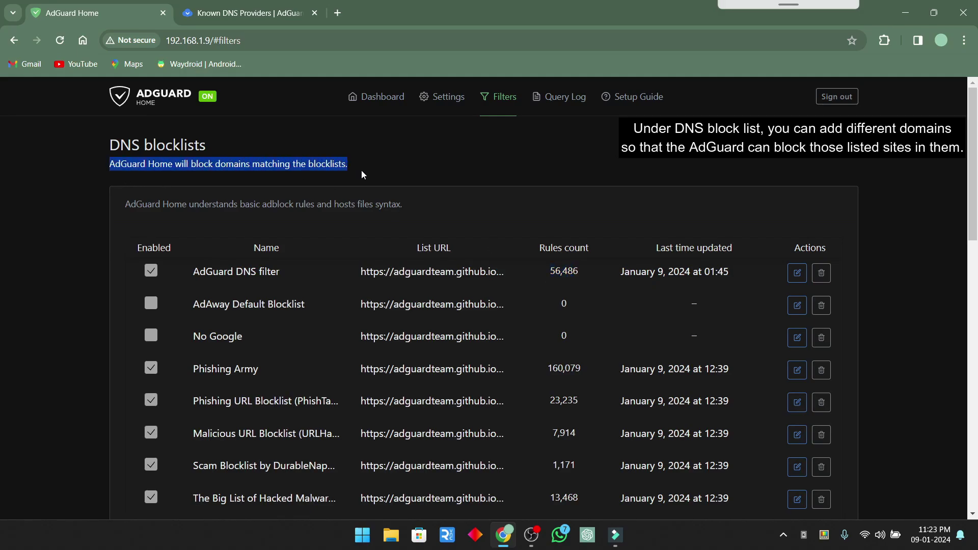
left_click(389, 193)
left_click_drag(549, 284, 586, 280)
scroll(523, 338, "down", 3)
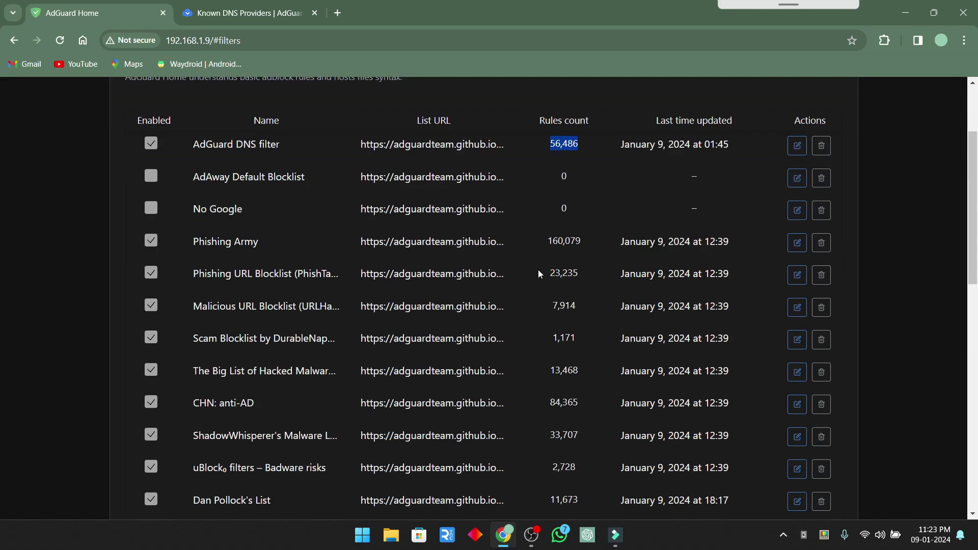
scroll(249, 260, "down", 5)
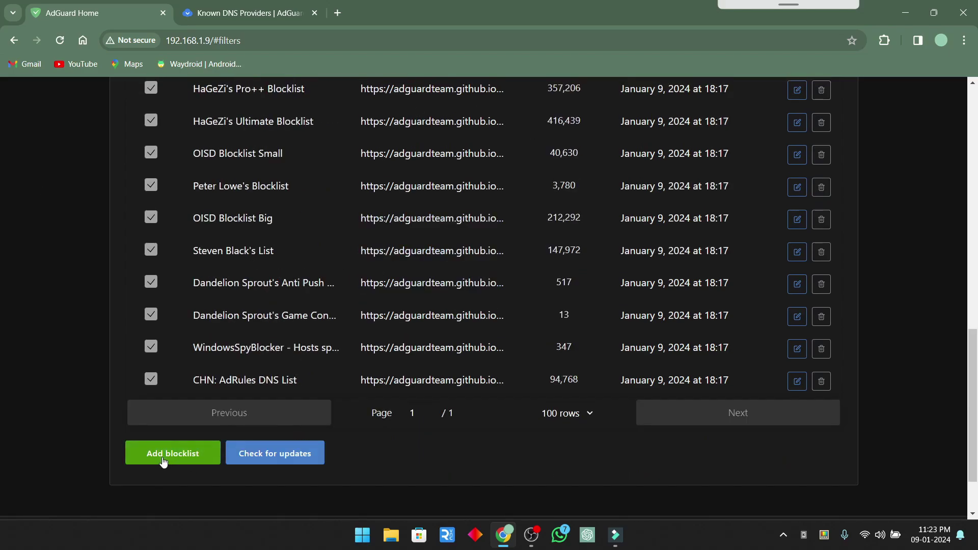
Browse the predefined blocklist catalogue and close it without adding any list
left_click(205, 460)
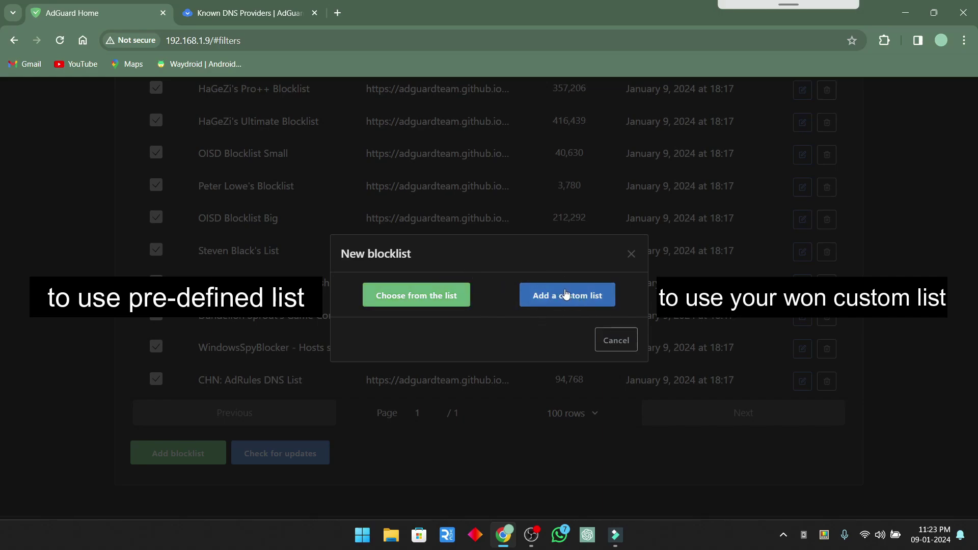
left_click(423, 292)
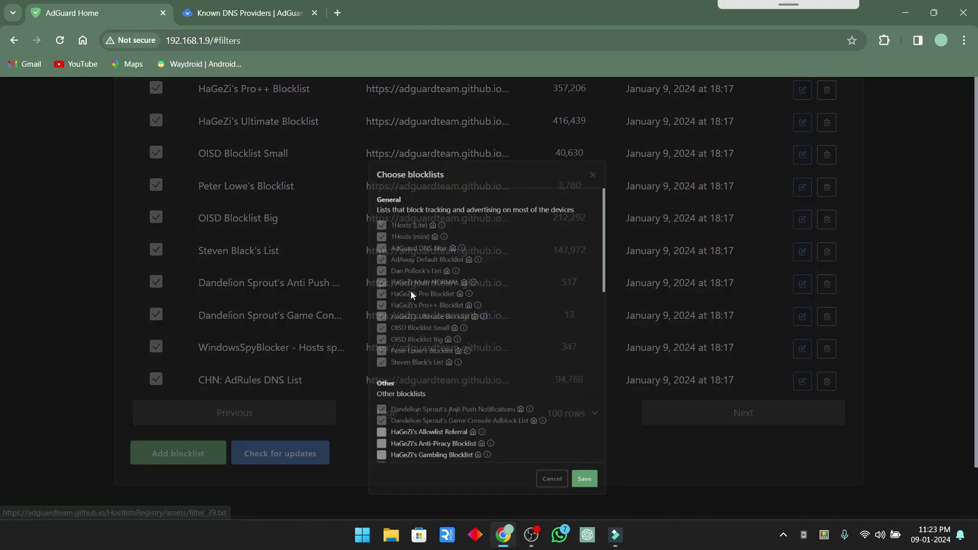
scroll(377, 256, "down", 6)
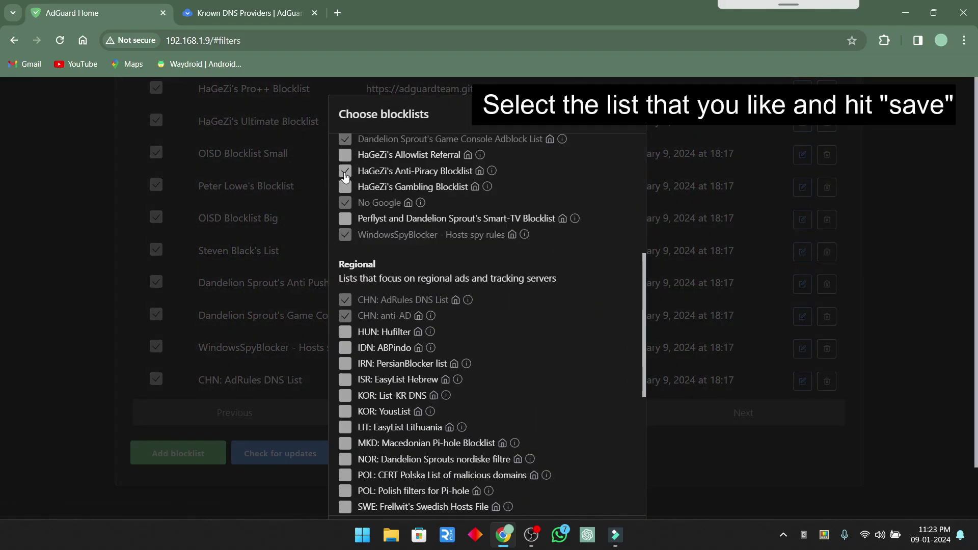
scroll(403, 235, "down", 6)
scroll(402, 234, "down", 1)
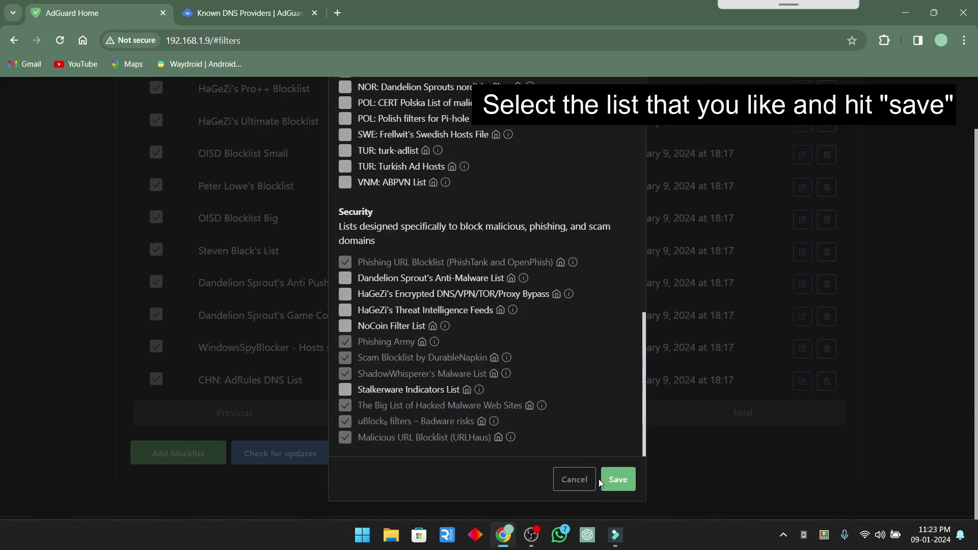
left_click(577, 483)
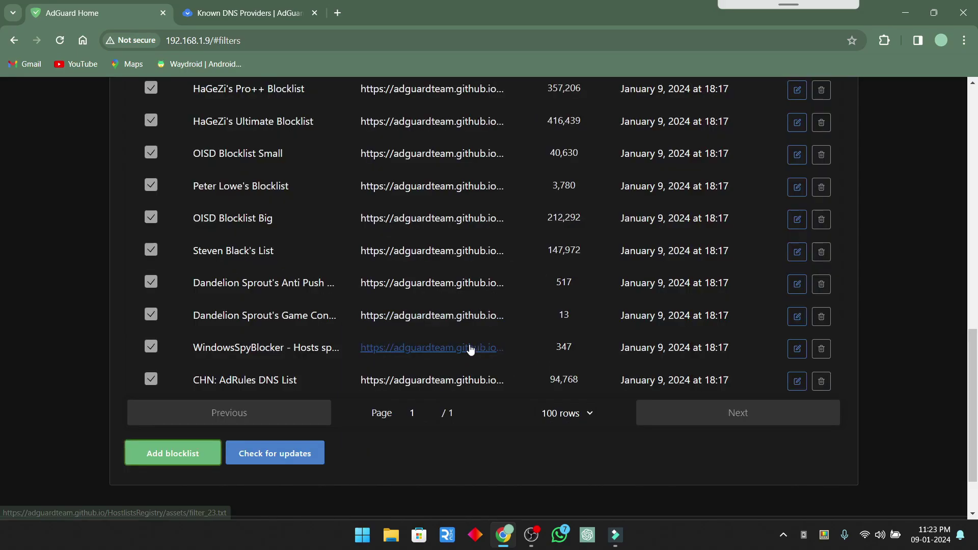
scroll(255, 225, "up", 4)
scroll(661, 379, "up", 9)
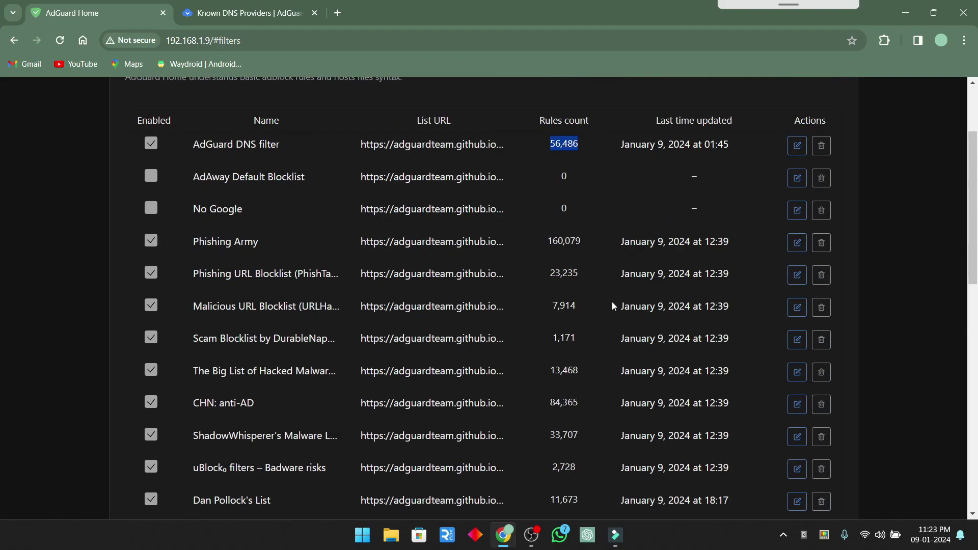
Look over the DNS allowlists, then scroll through the Blocked services list
mouse_move(500, 114)
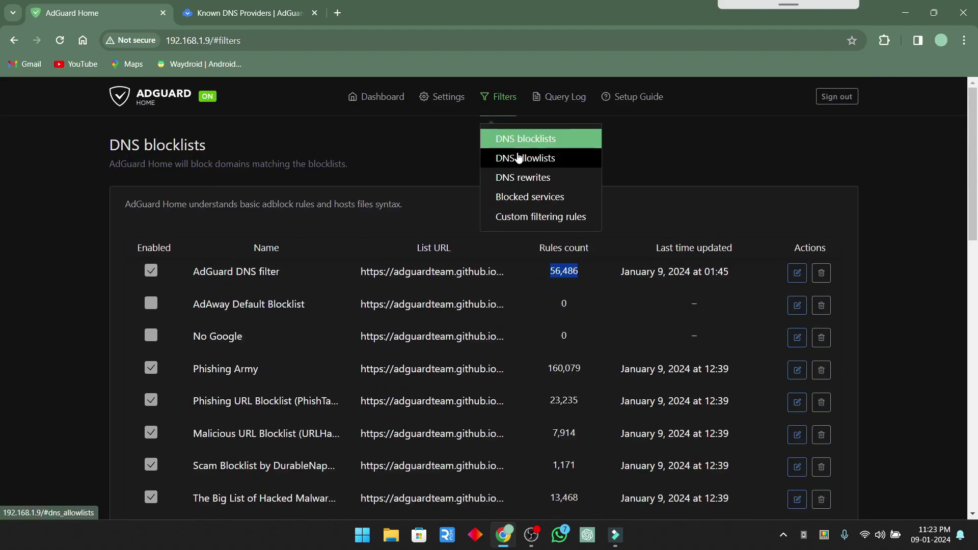
left_click(519, 162)
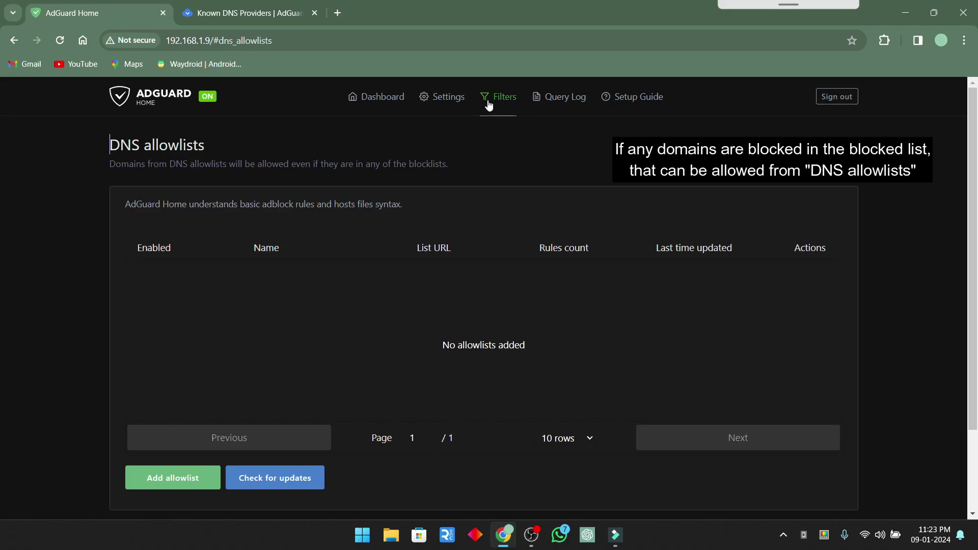
mouse_move(510, 97)
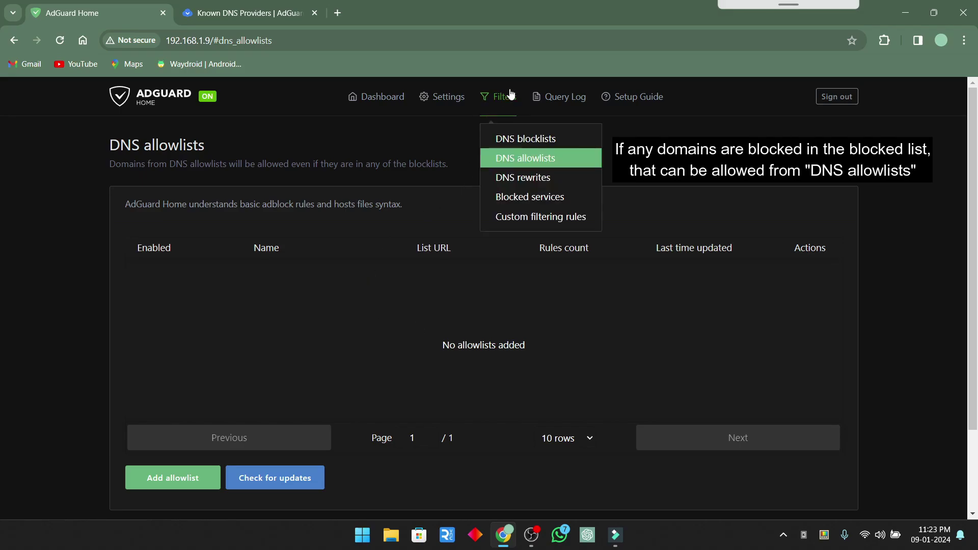
left_click(530, 198)
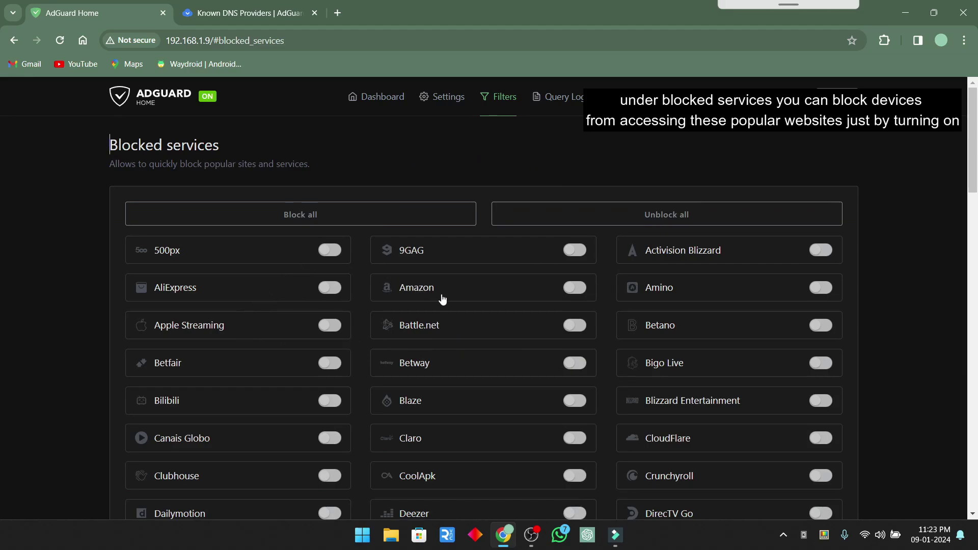
scroll(441, 303, "down", 3)
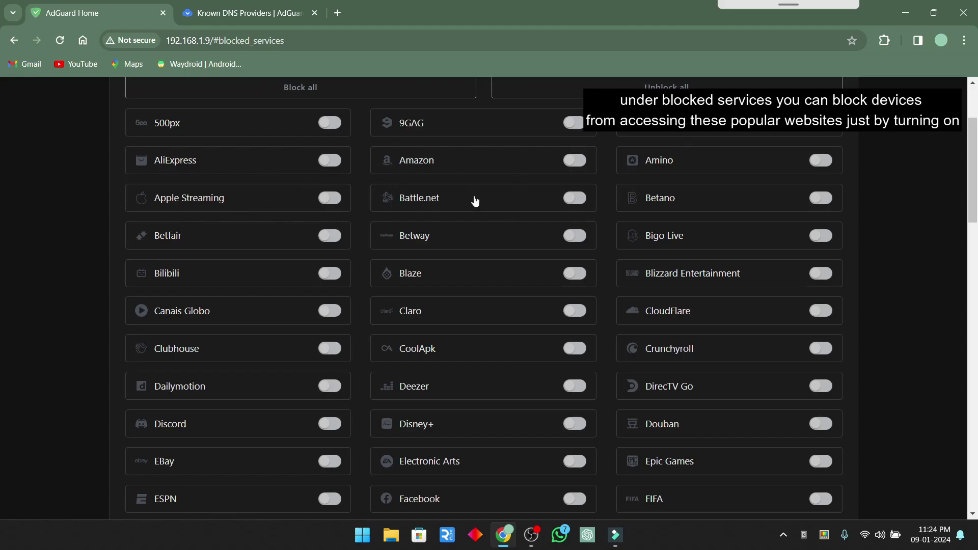
scroll(467, 246, "down", 3)
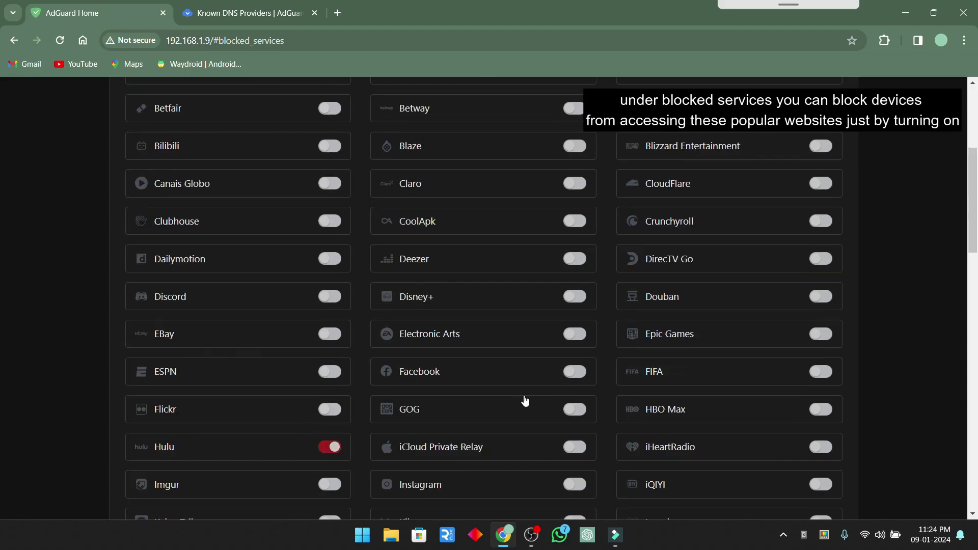
scroll(460, 429, "down", 3)
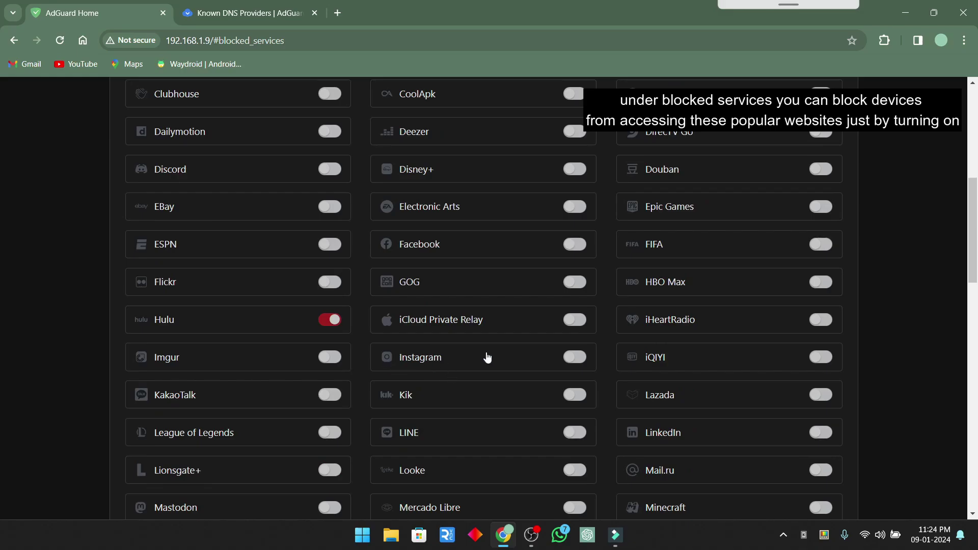
scroll(487, 358, "down", 3)
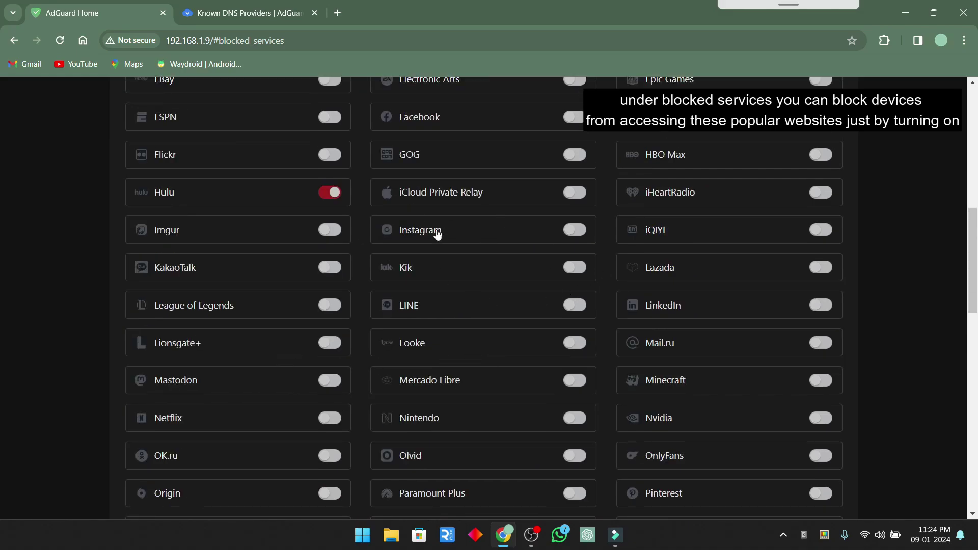
scroll(455, 300, "down", 3)
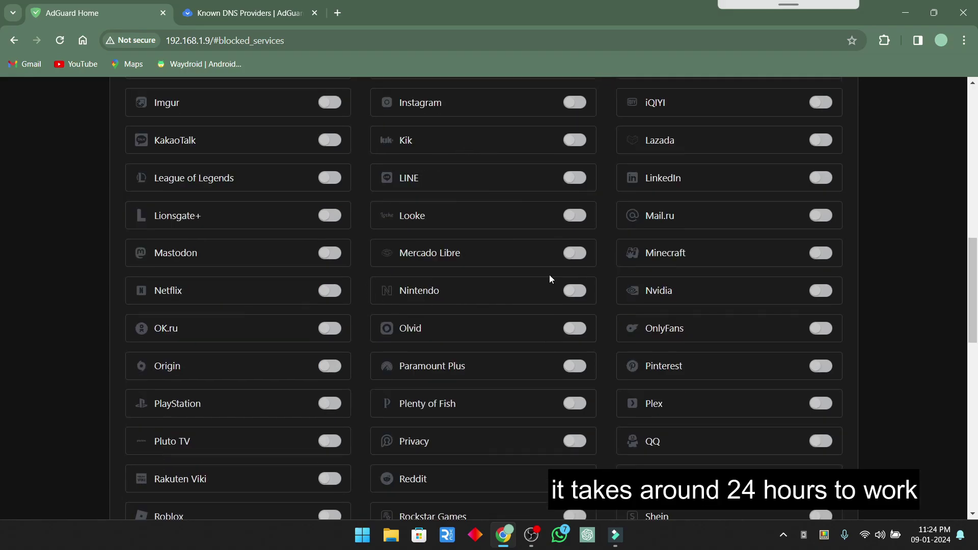
scroll(362, 405, "down", 9)
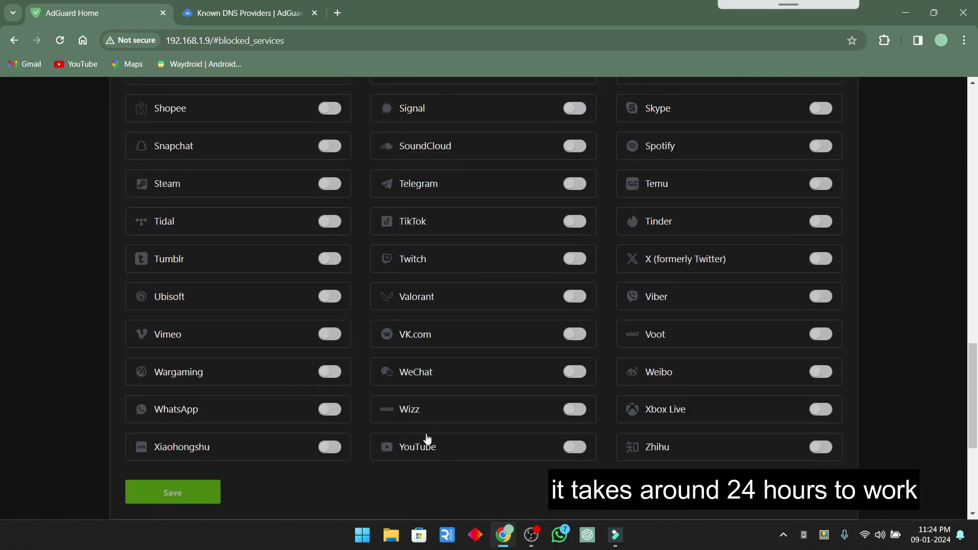
Toggle Xiaohongshu blocking on and back off, leaving only Hulu blocked, then view the Query Log
left_click(333, 448)
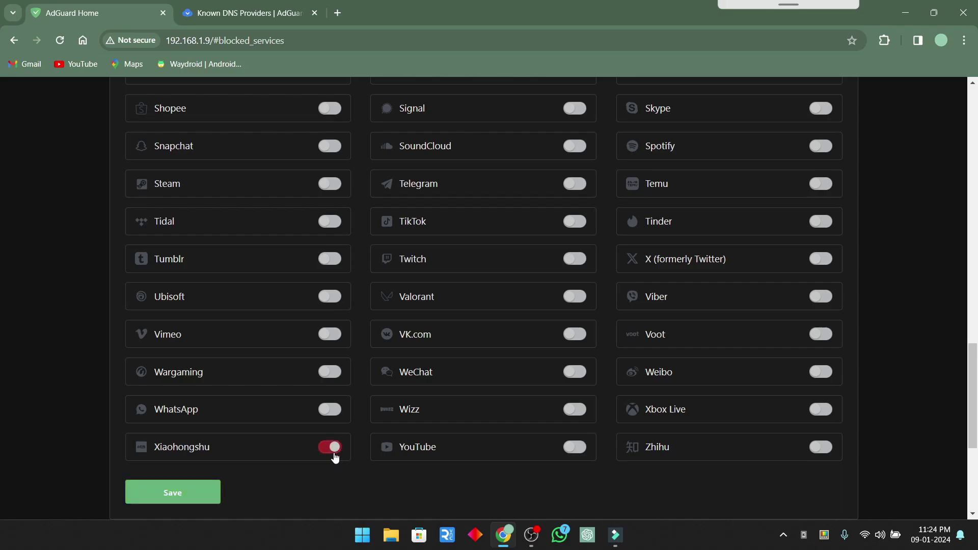
left_click(334, 455)
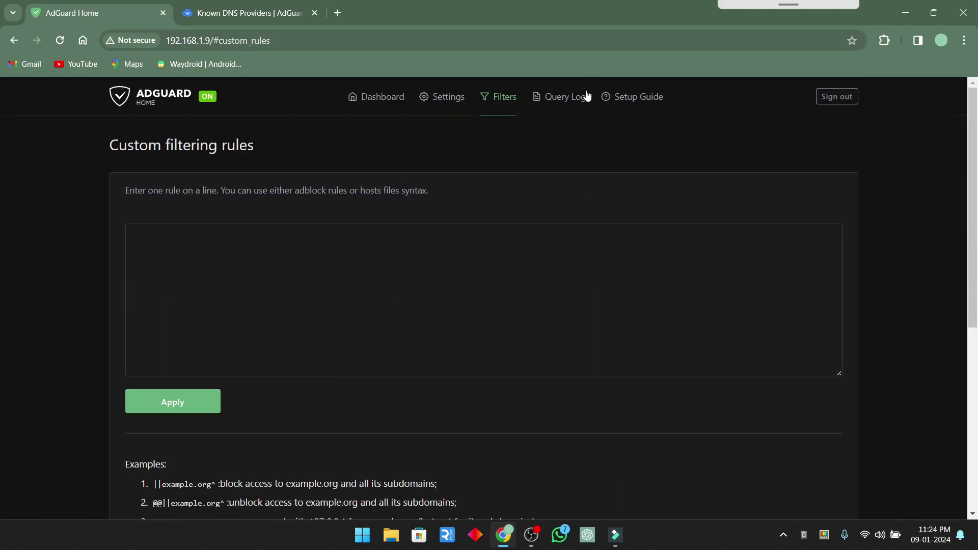
left_click(586, 97)
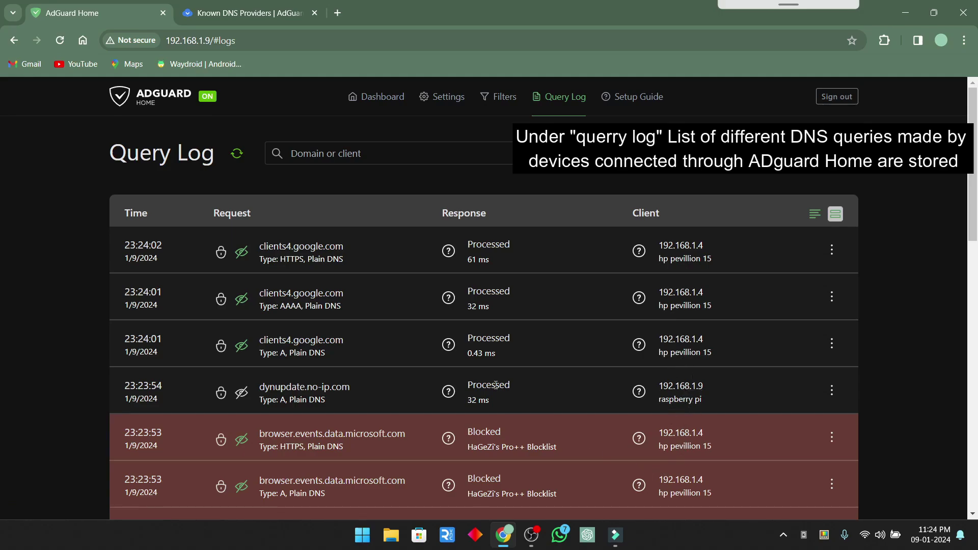
scroll(496, 385, "down", 3)
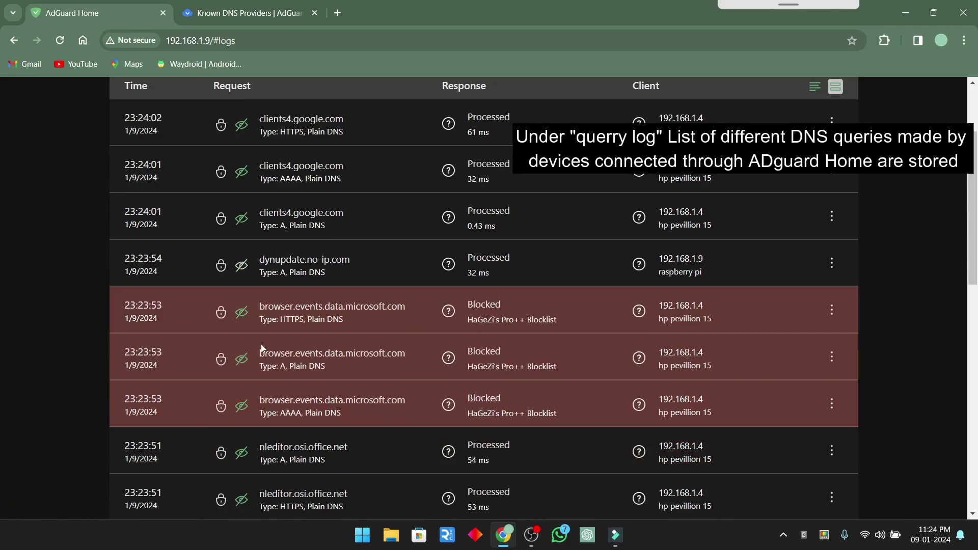